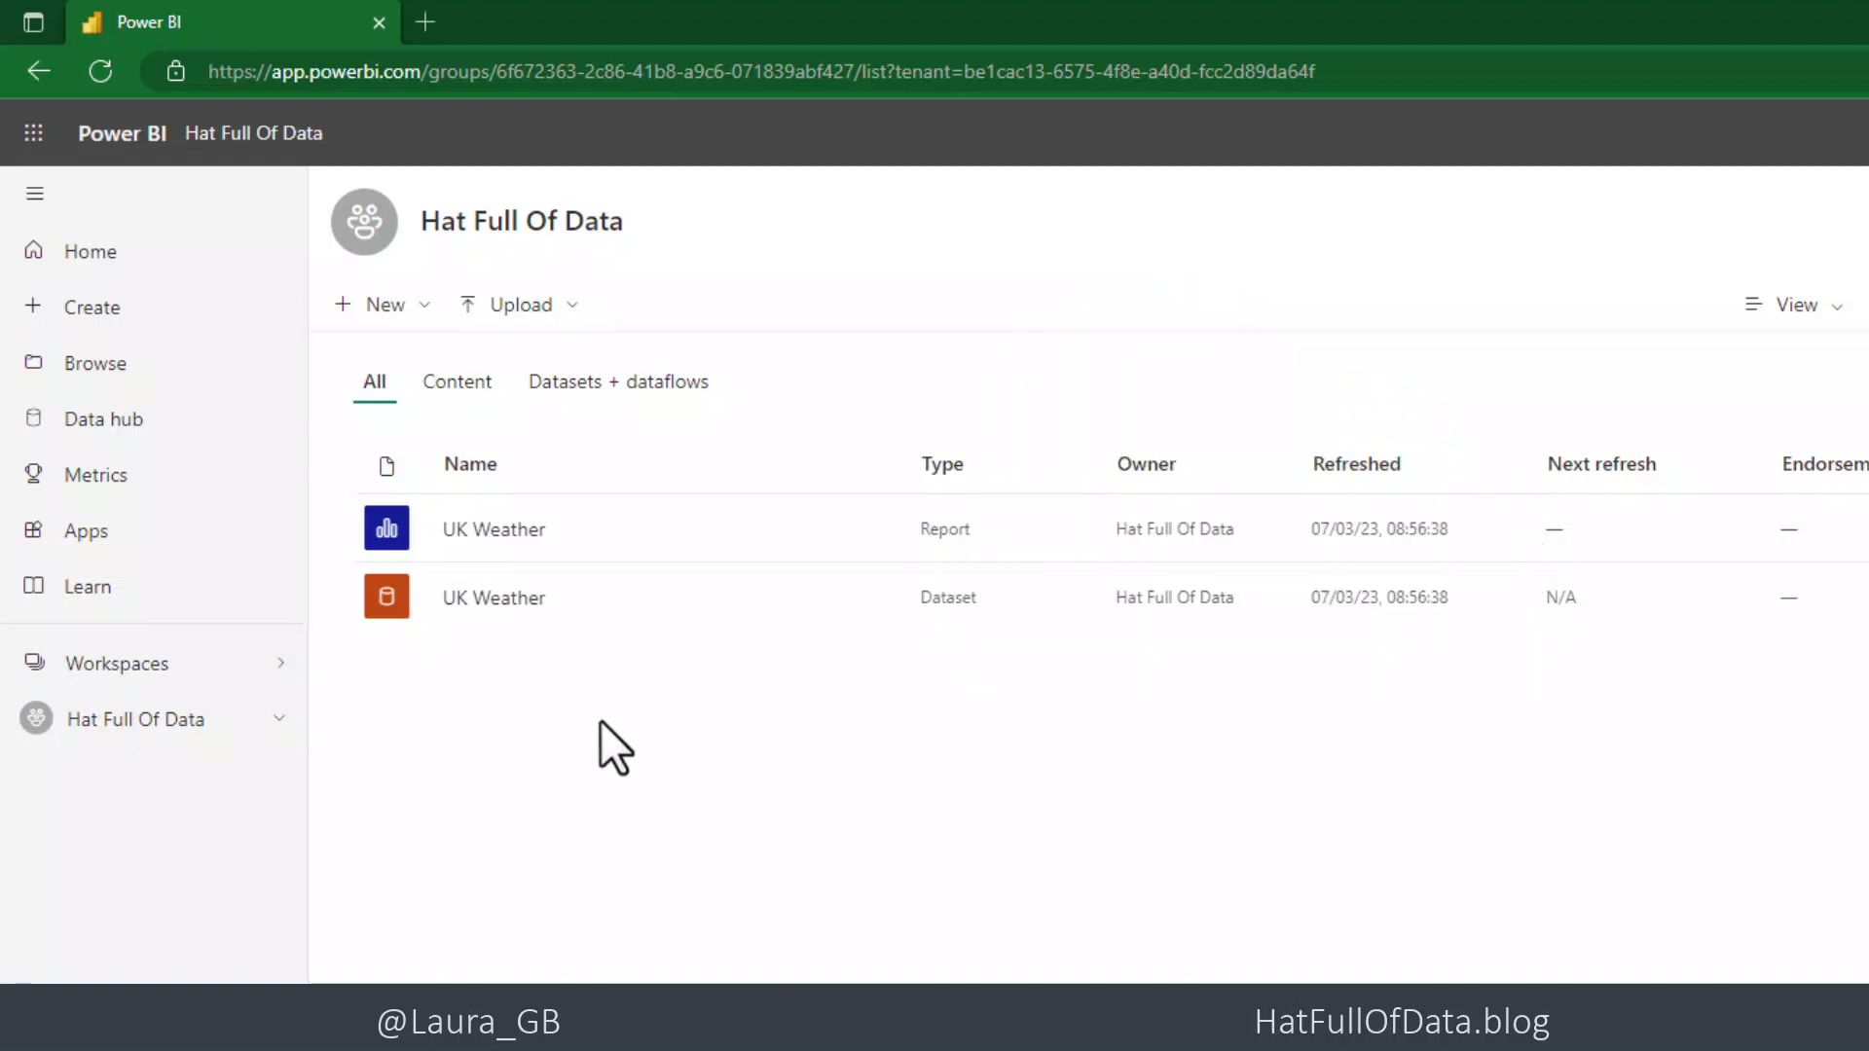
- Create a paginated report from the UK Weather dataset's More options menu
mouse_move(493, 627)
left_click(873, 599)
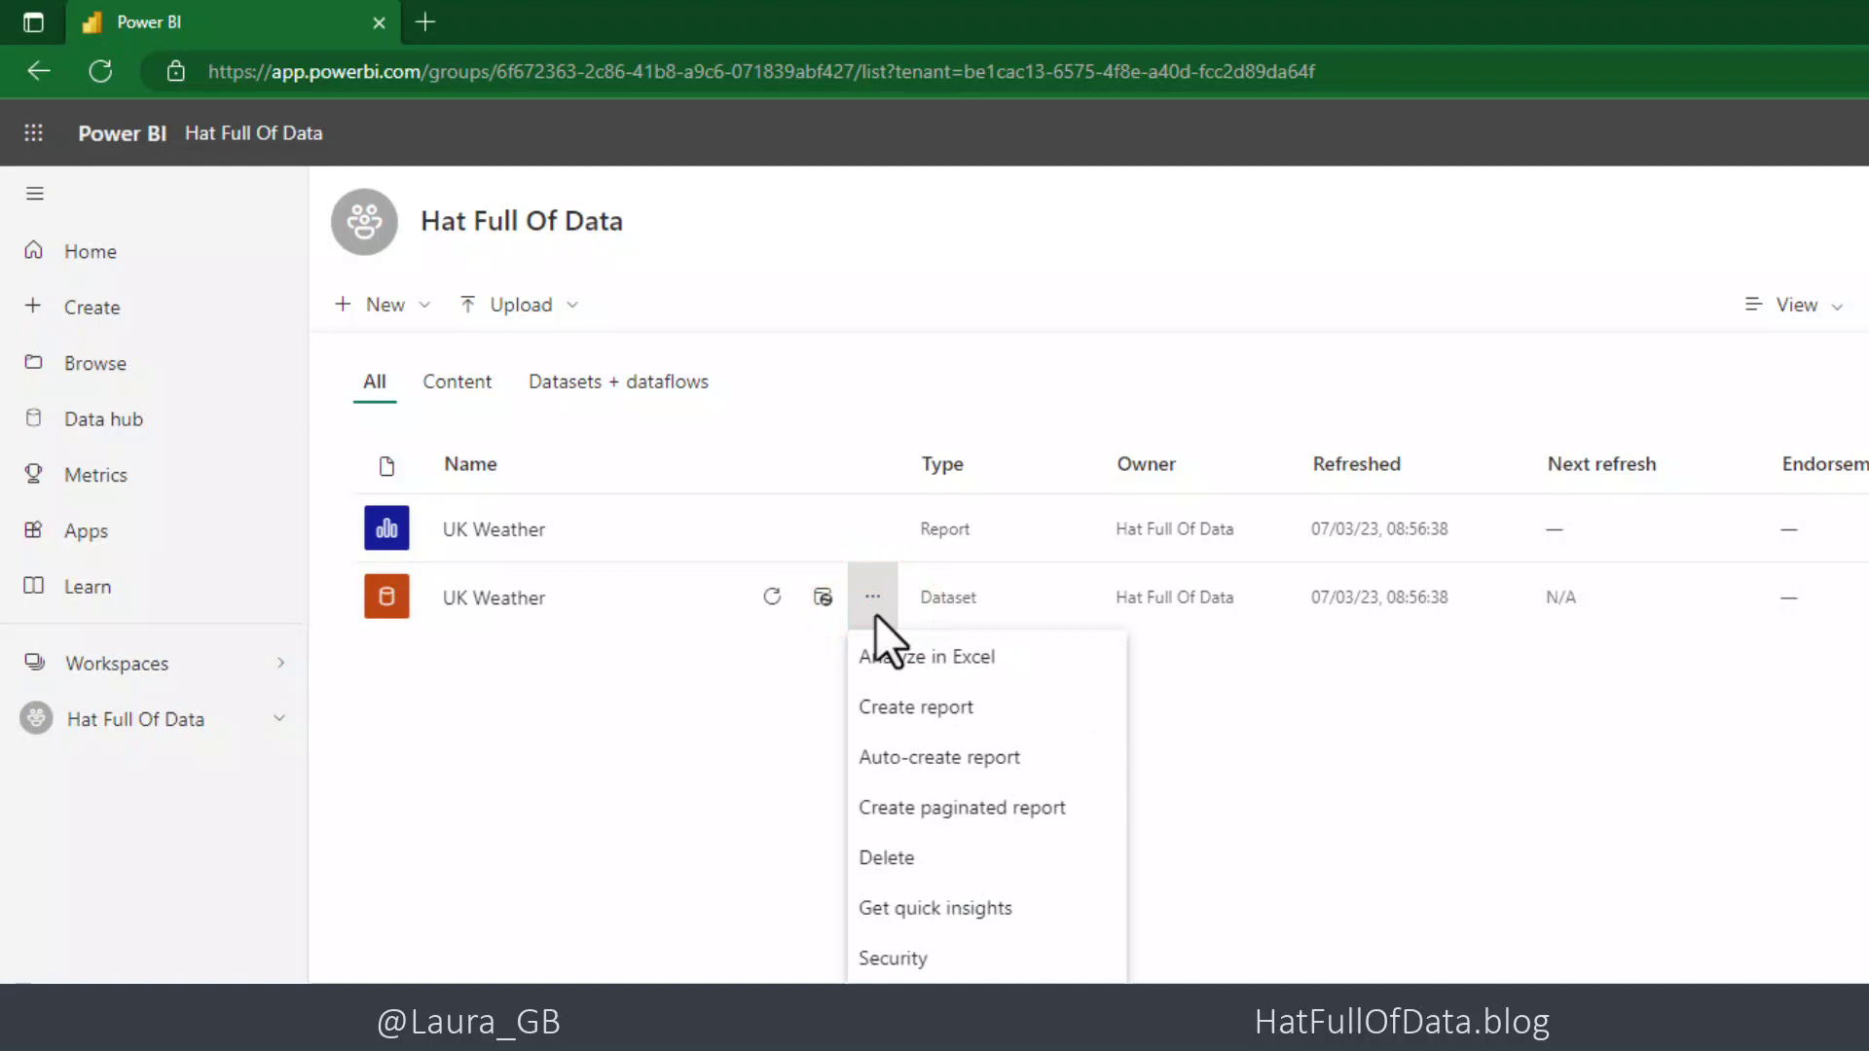
left_click(924, 810)
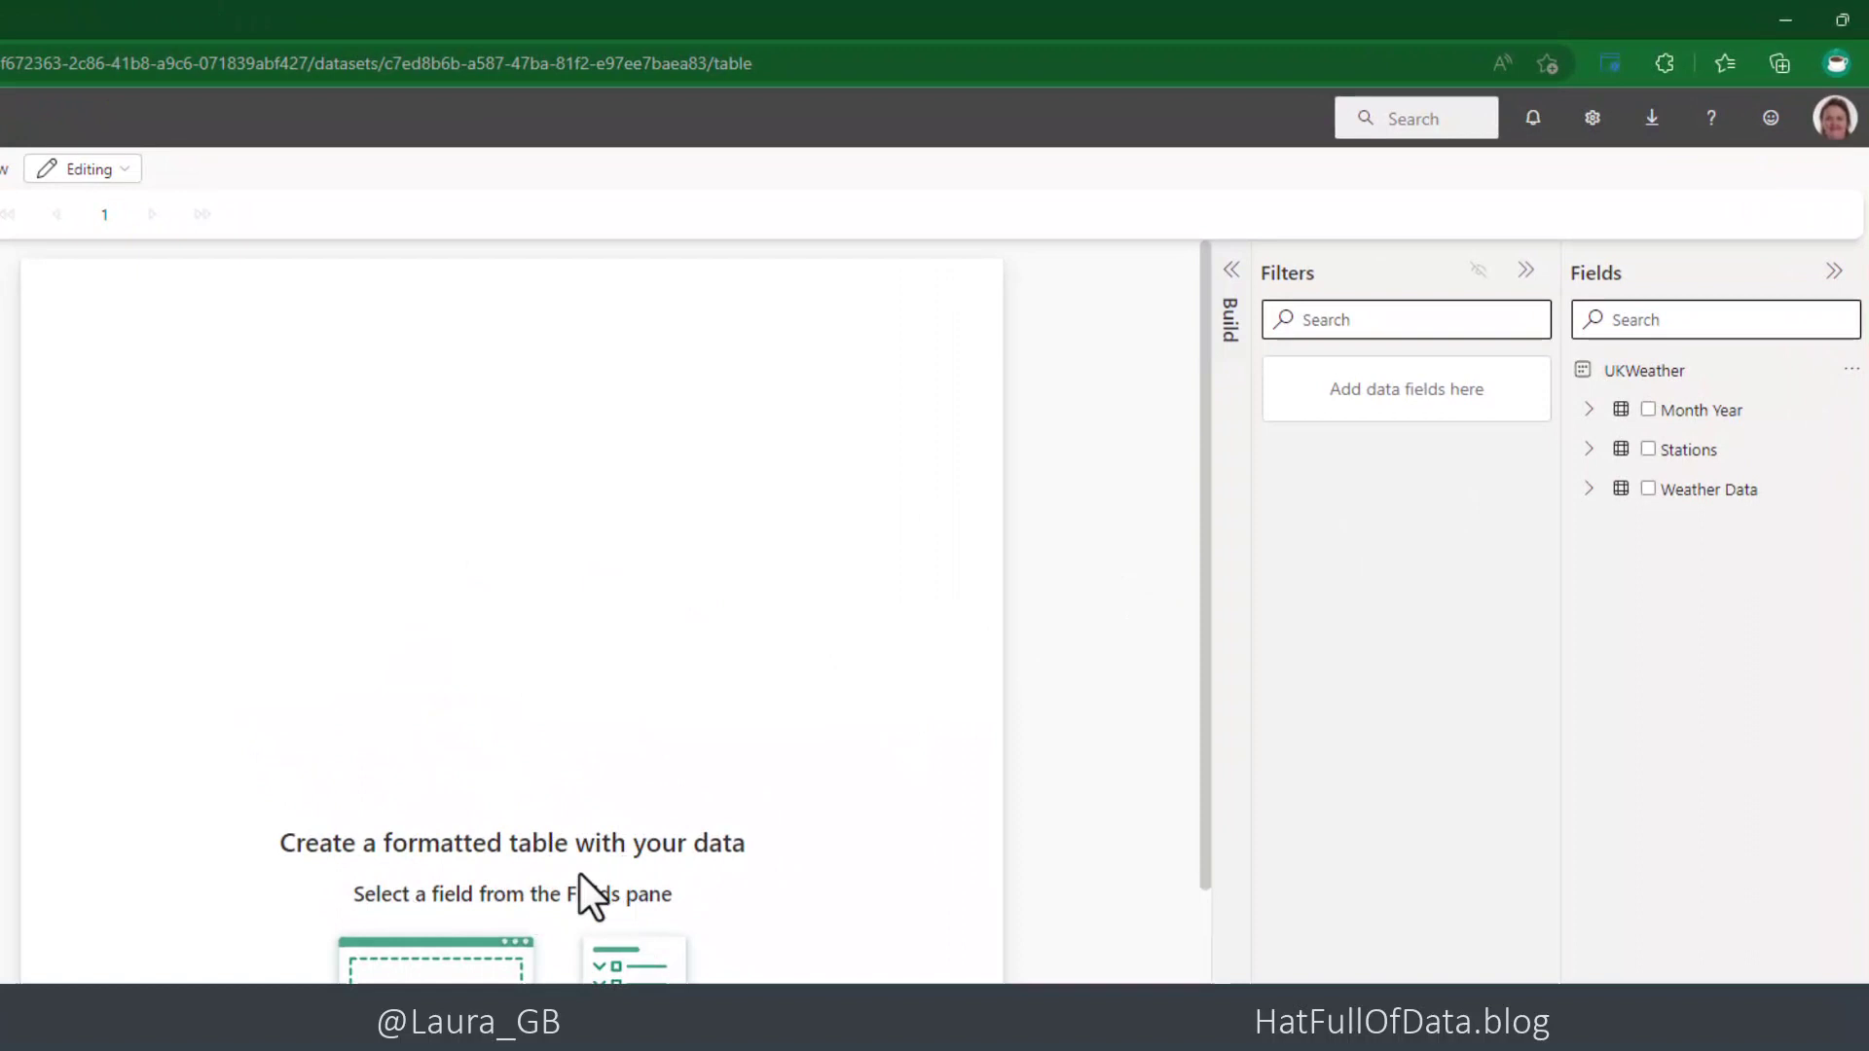
- Tick Station, East West and North South from Stations, and Min Temp from Weather Data
left_click(1589, 449)
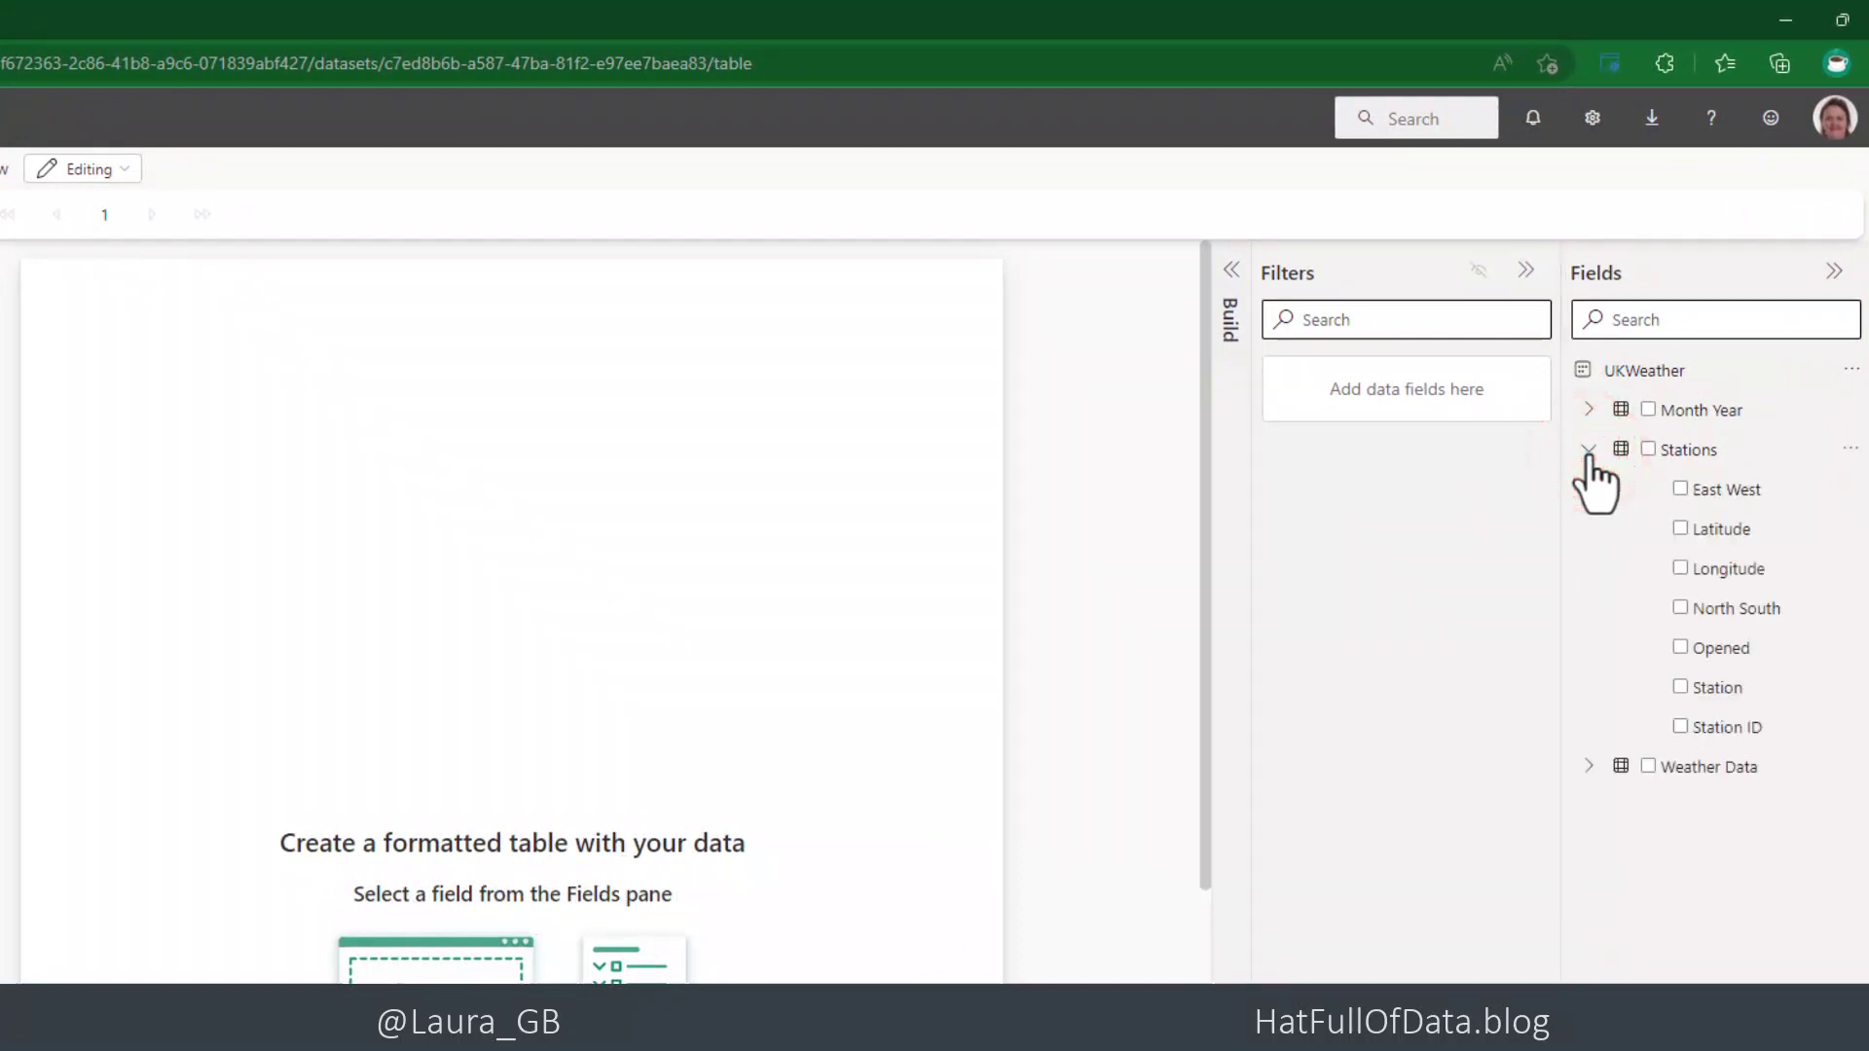
left_click(1681, 688)
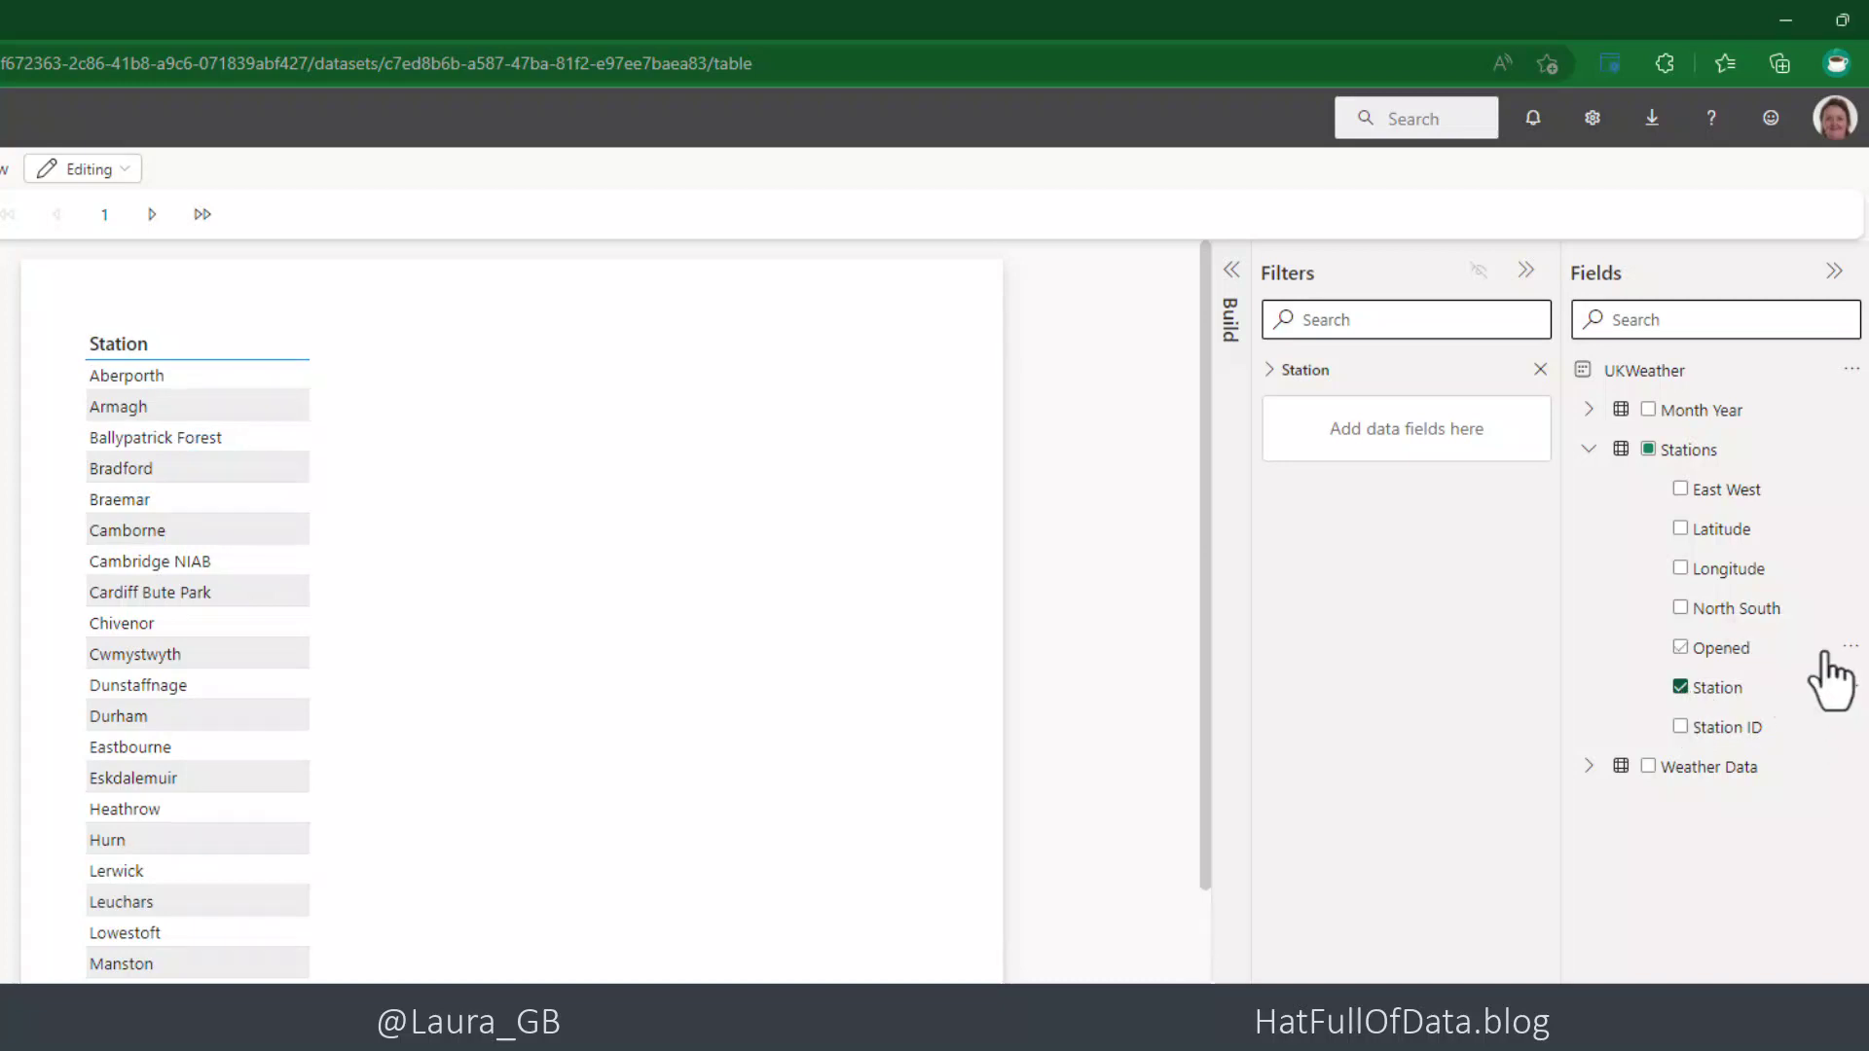
left_click(1680, 488)
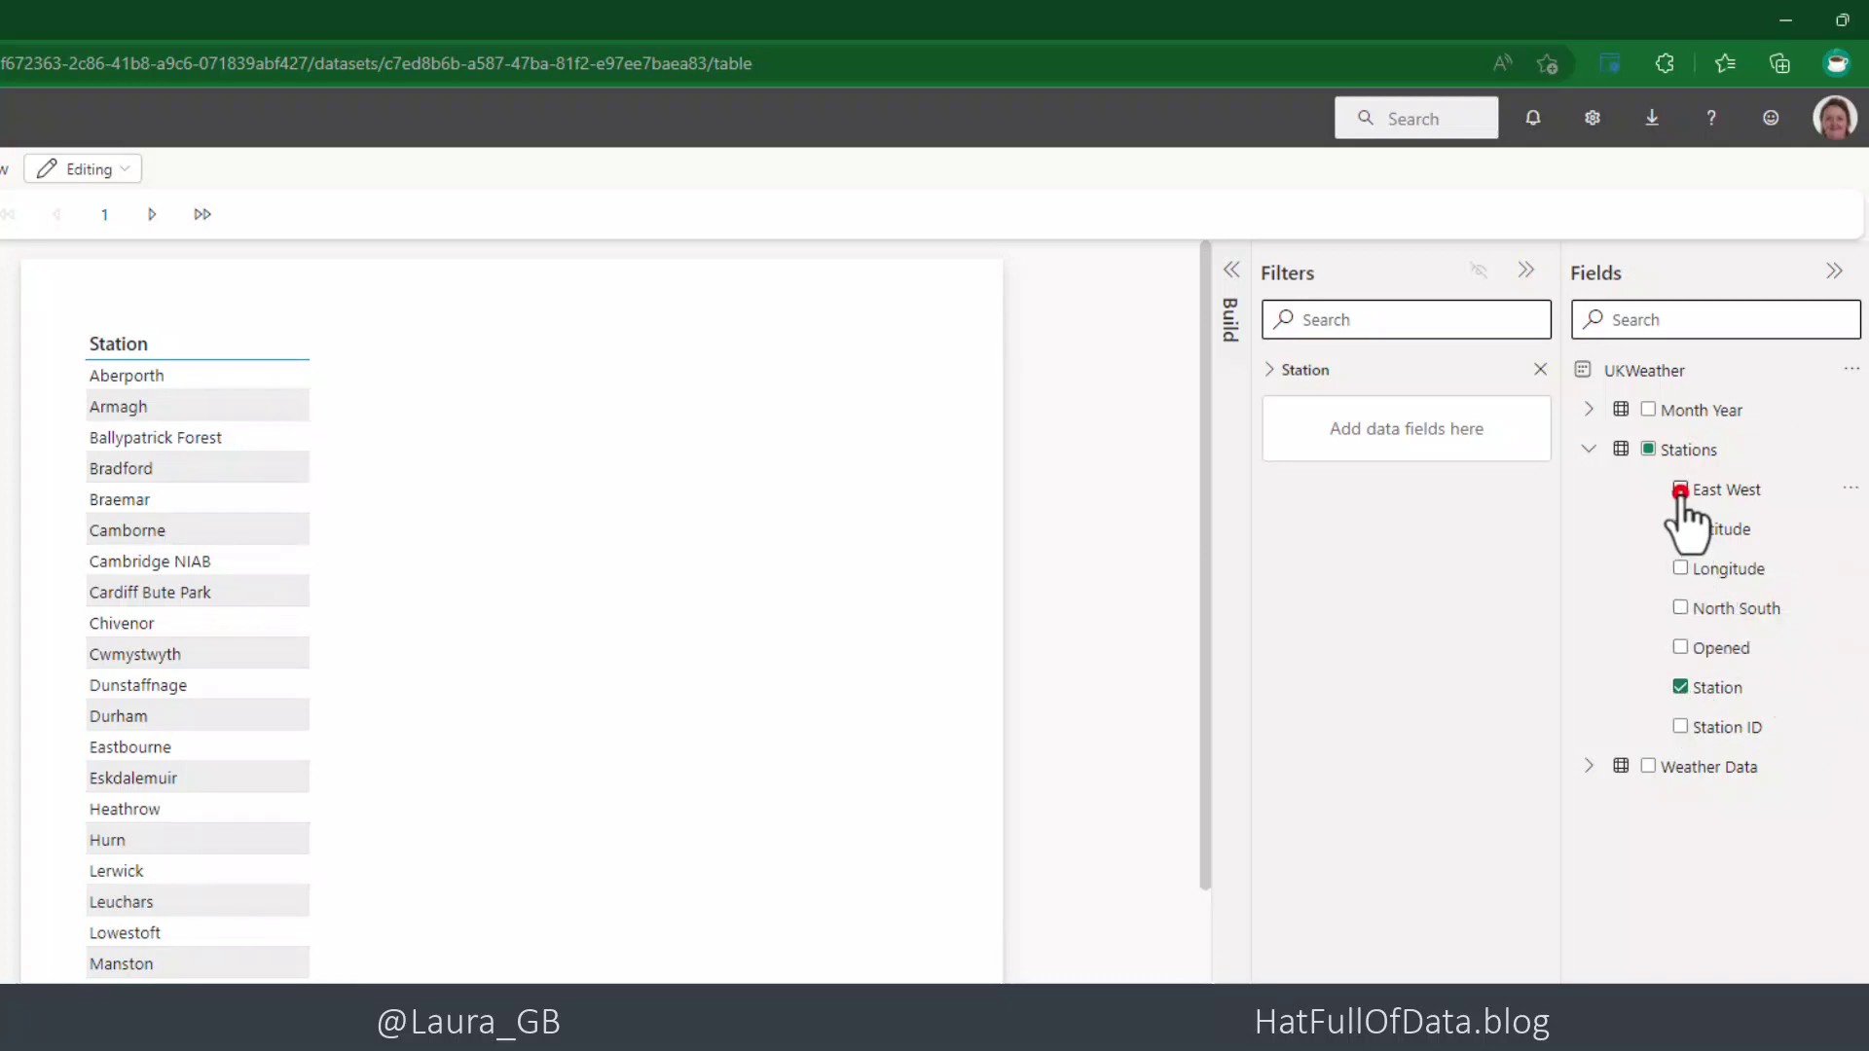
left_click(1680, 607)
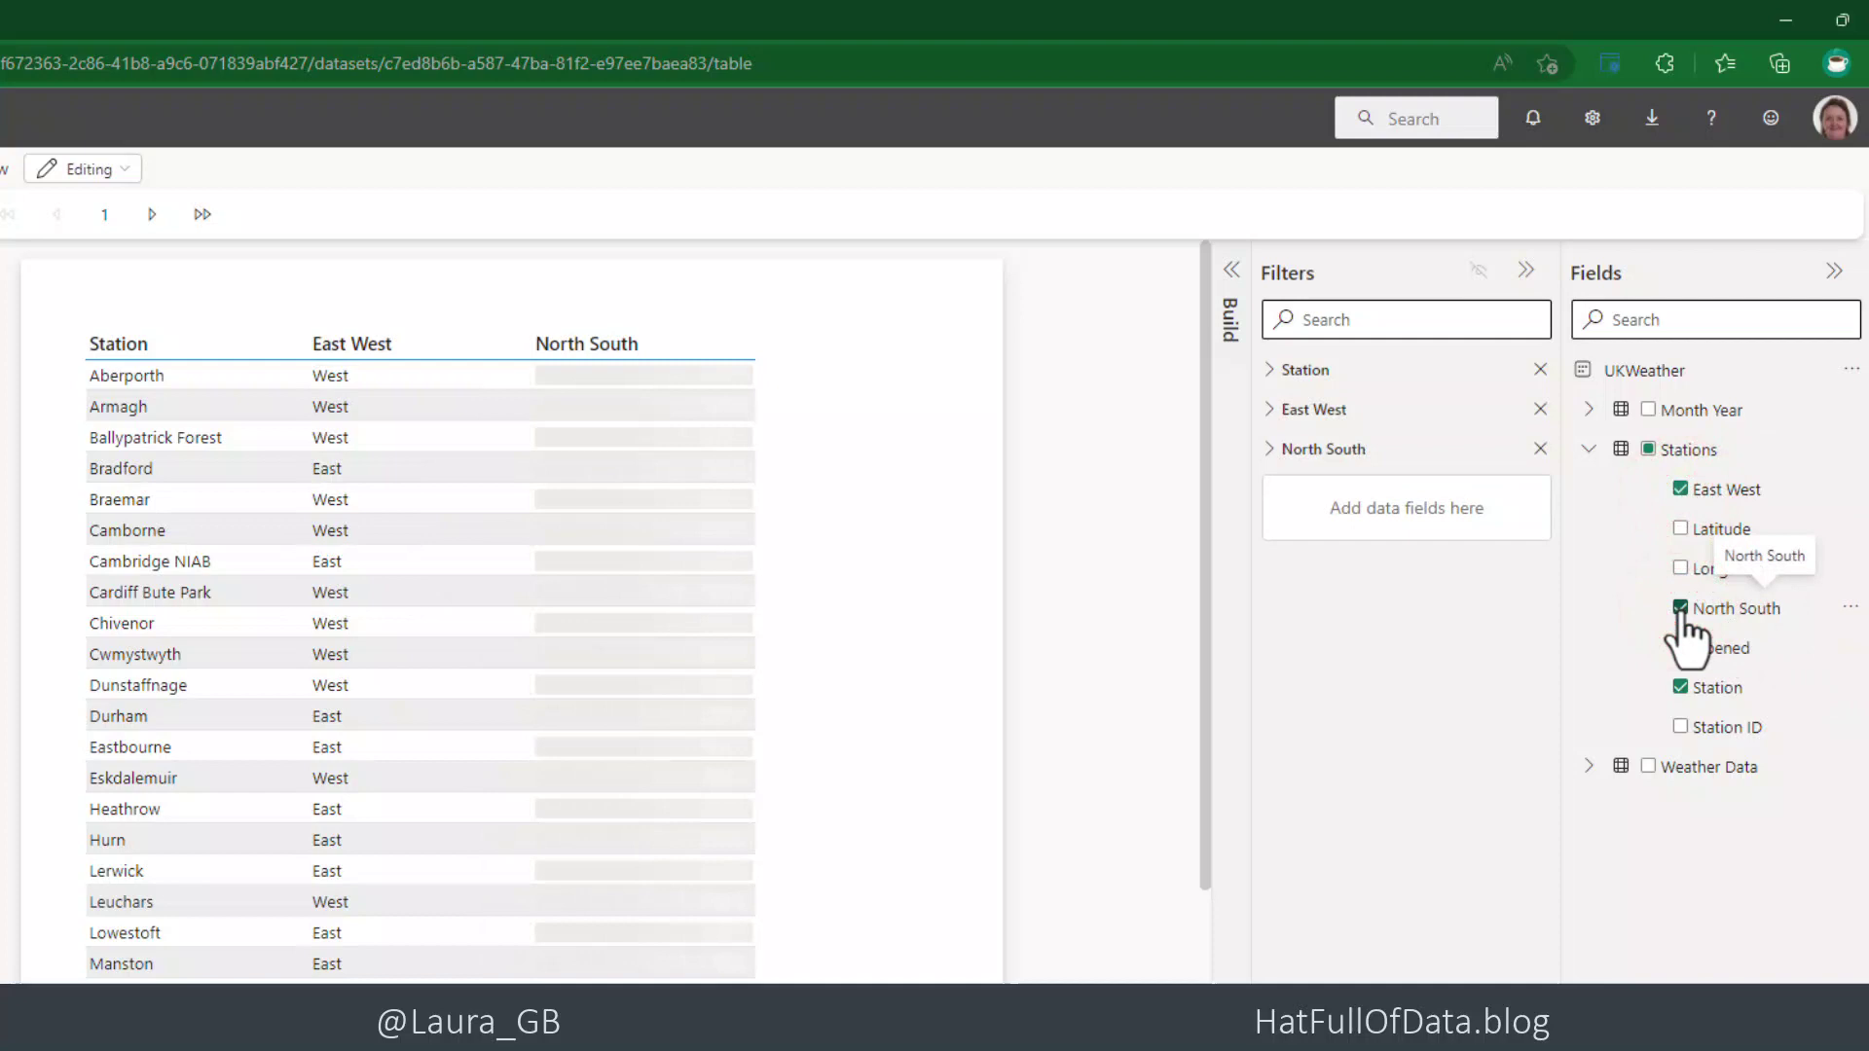
left_click(1589, 766)
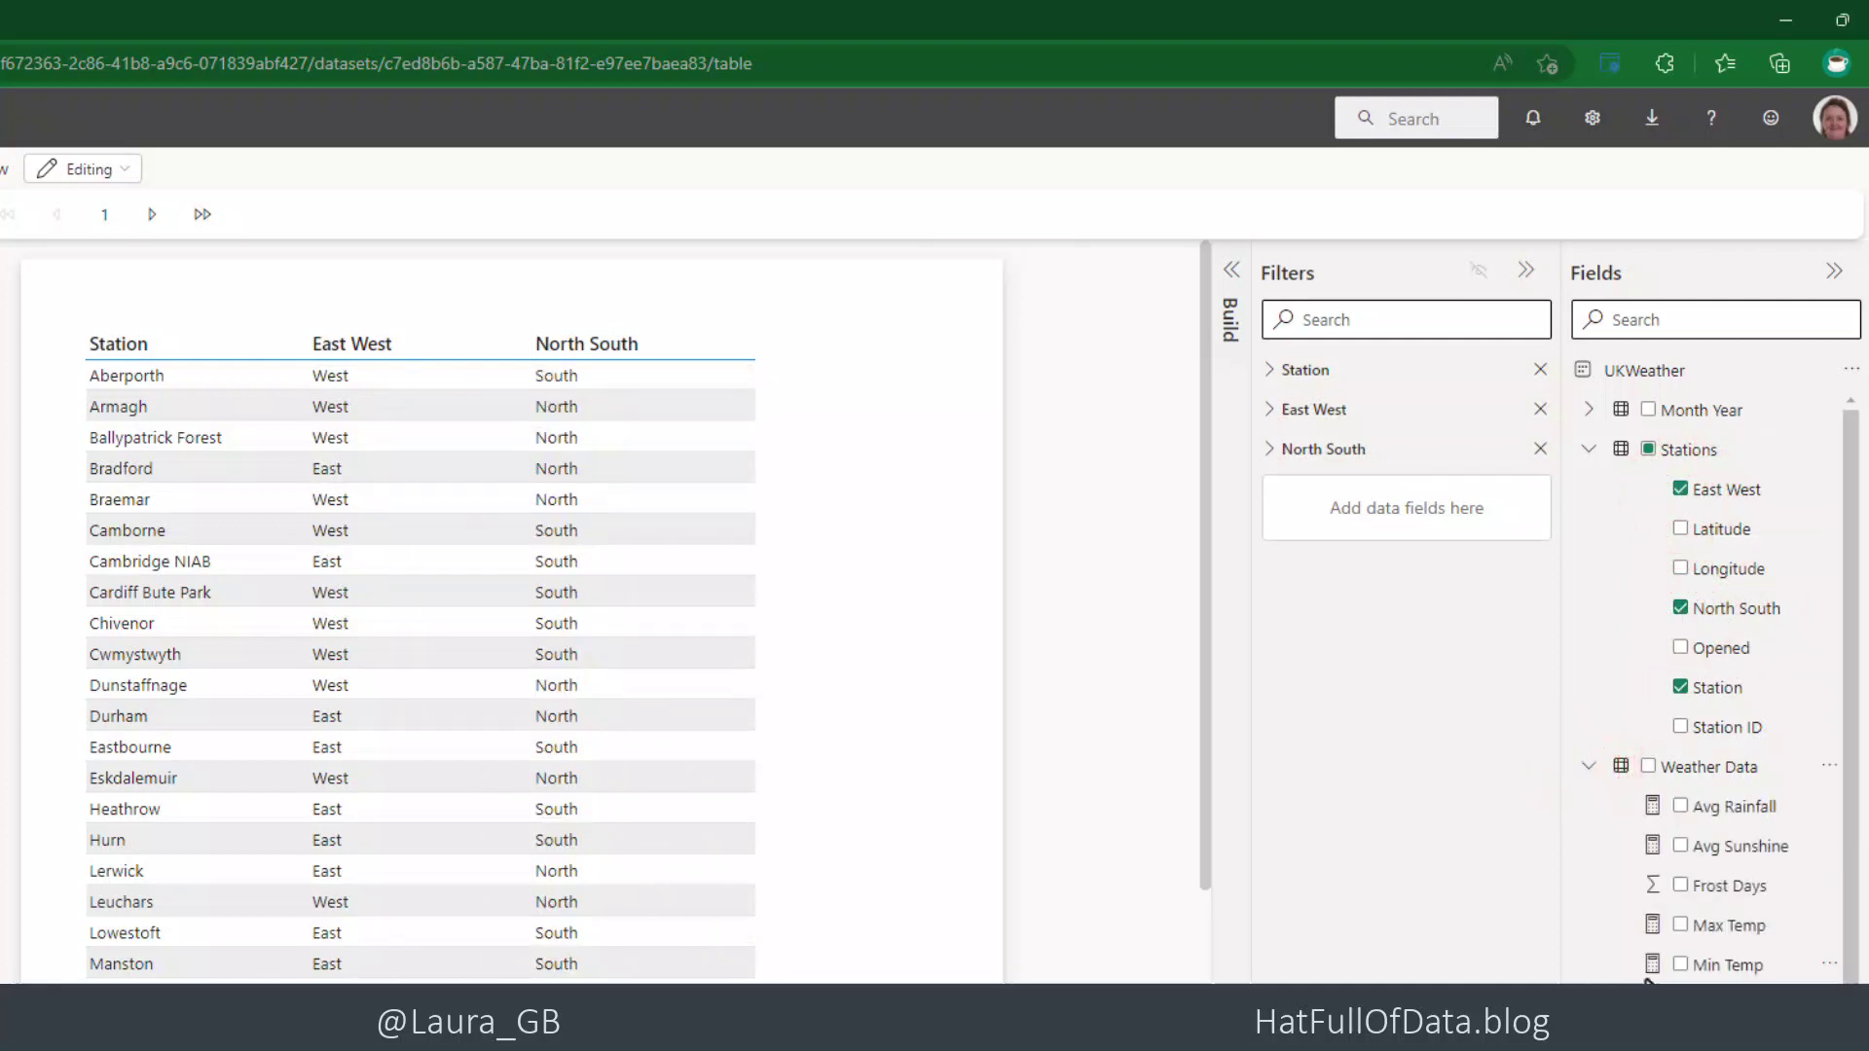
left_click(1680, 964)
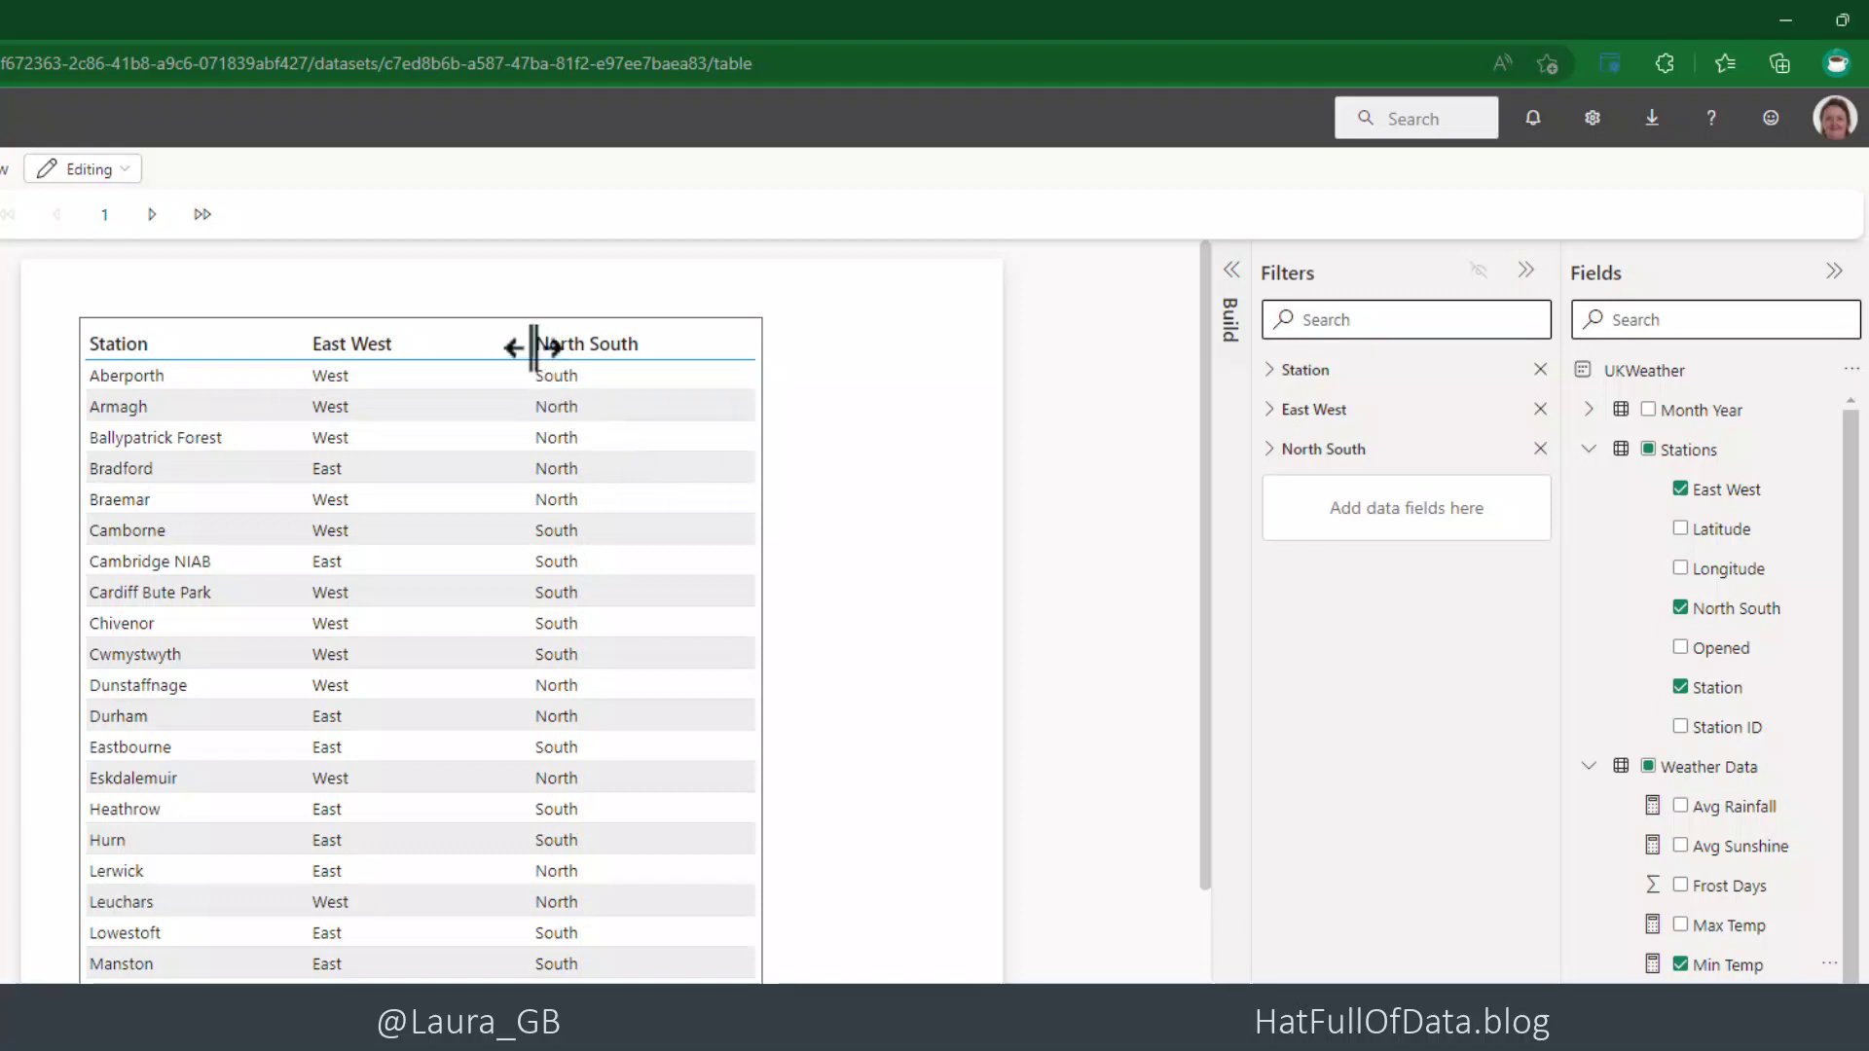
- Narrow the East West, North South and Min Temp columns by pulling their right borders in
left_click_drag(533, 347, 449, 356)
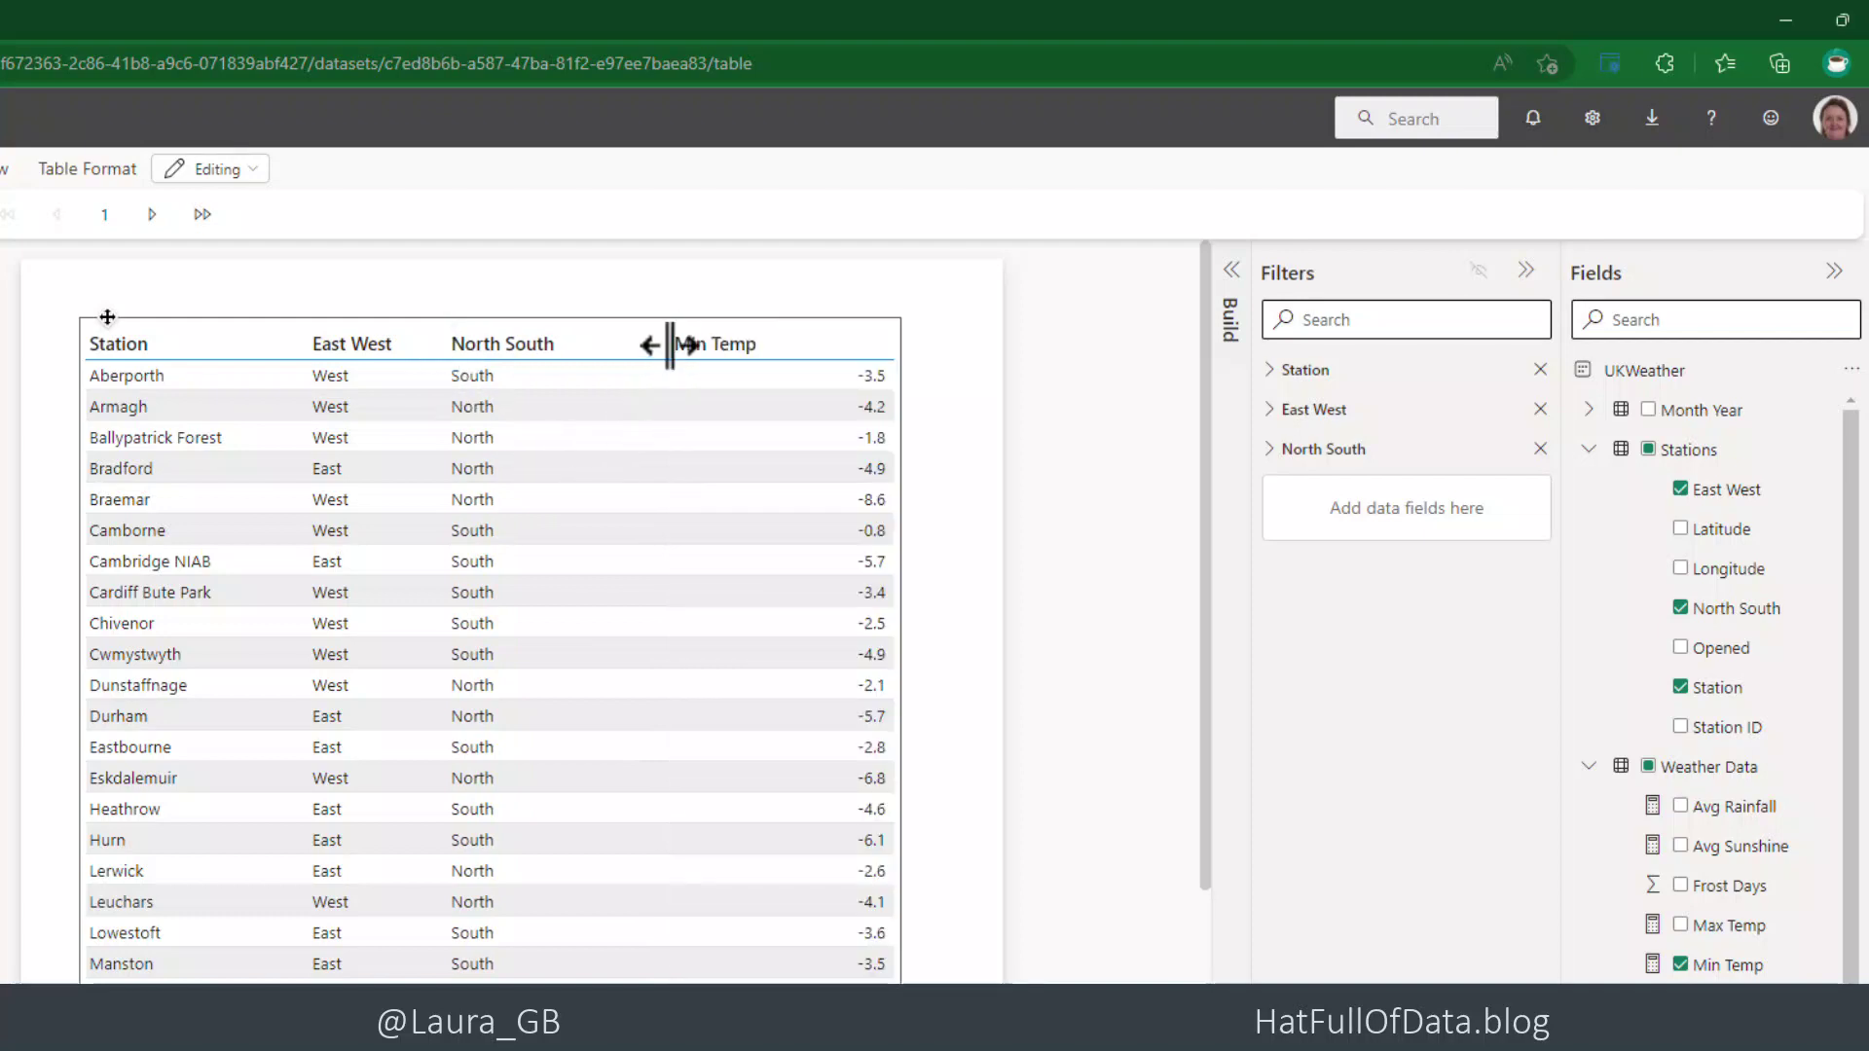
left_click_drag(669, 345, 597, 347)
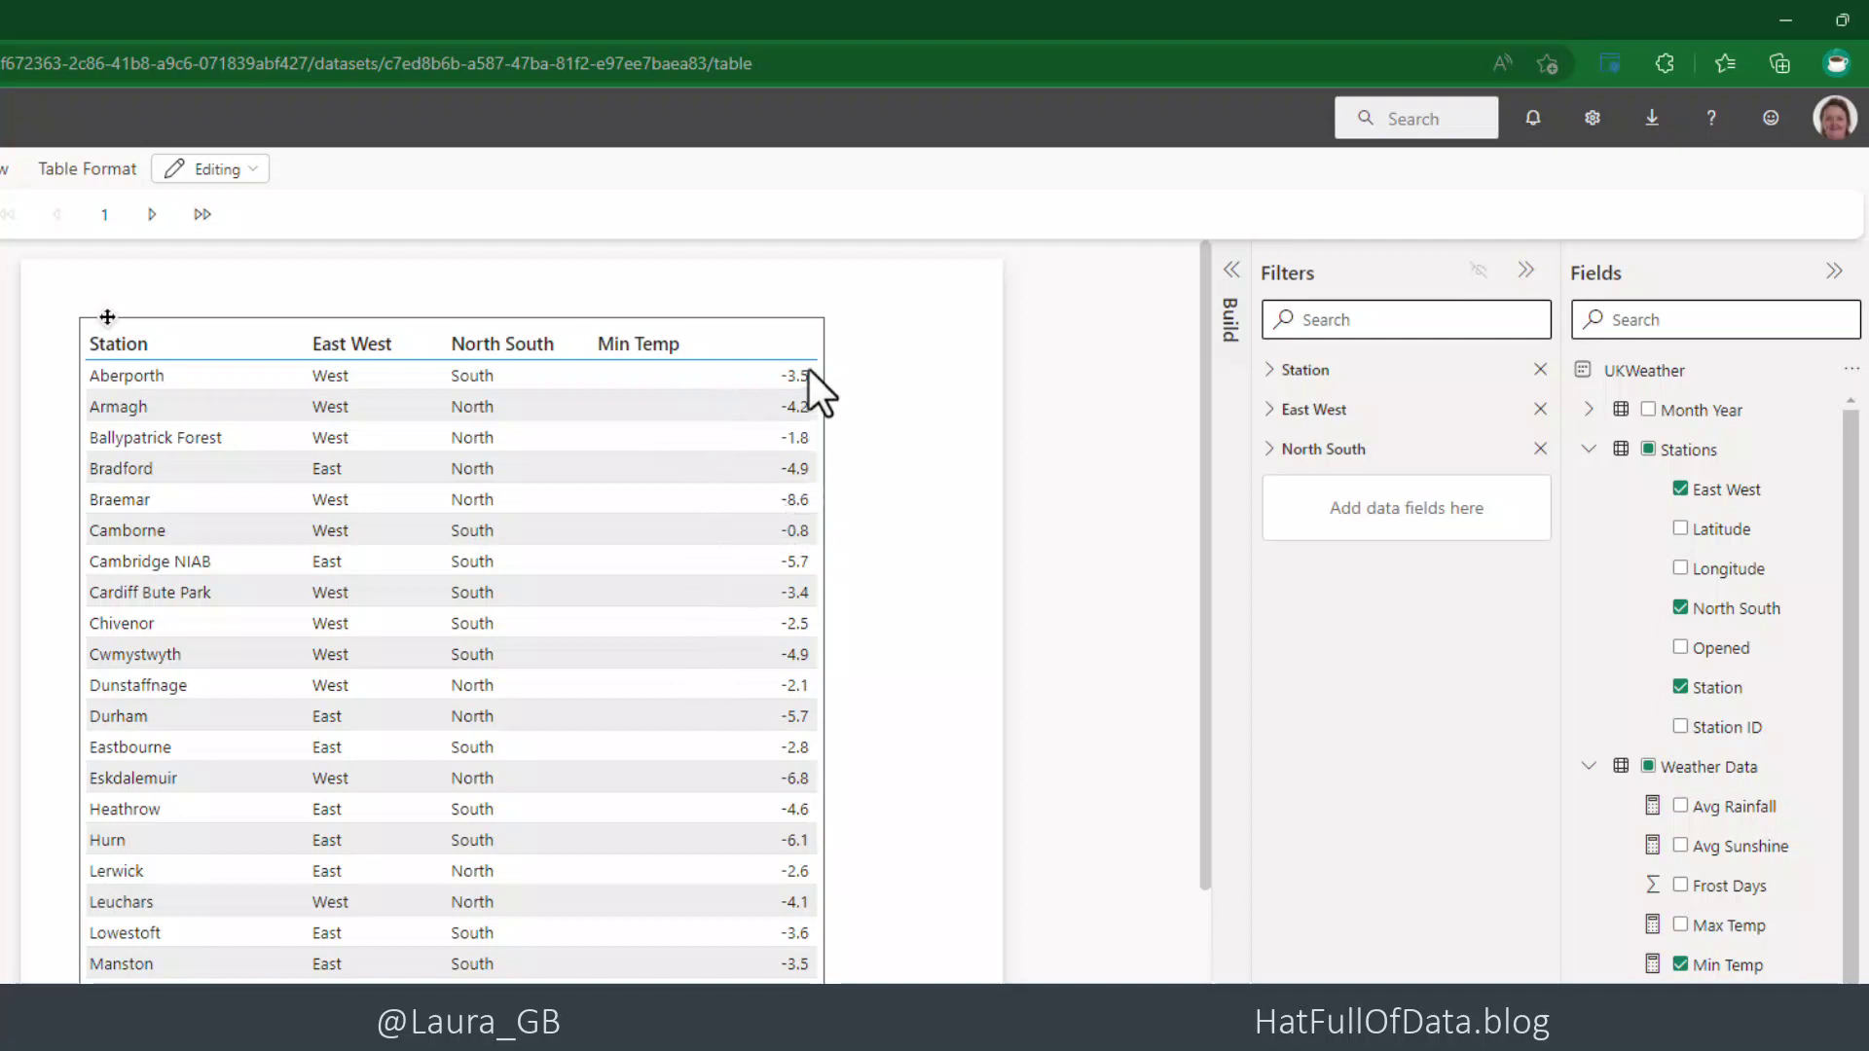
left_click_drag(818, 347, 756, 356)
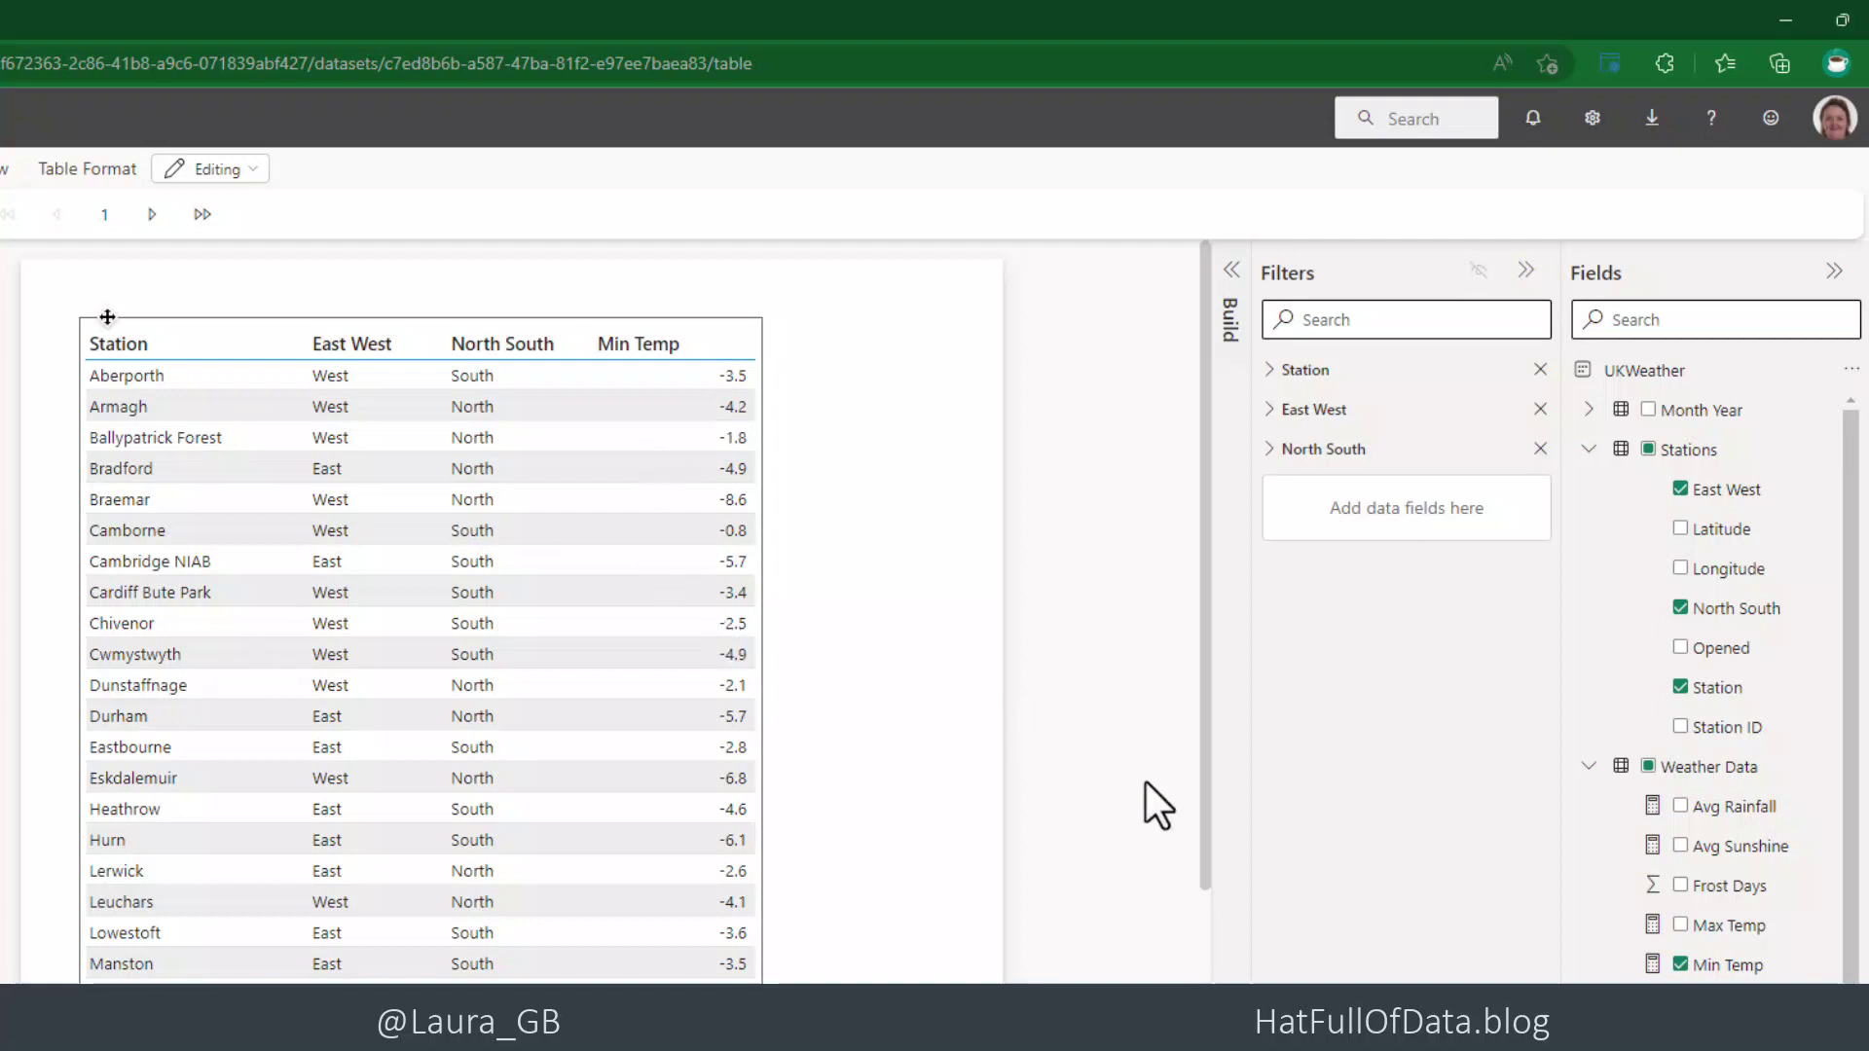
- In the table's Format options, set Style to Bold header, after briefly trying Flashy rows
left_click(1231, 270)
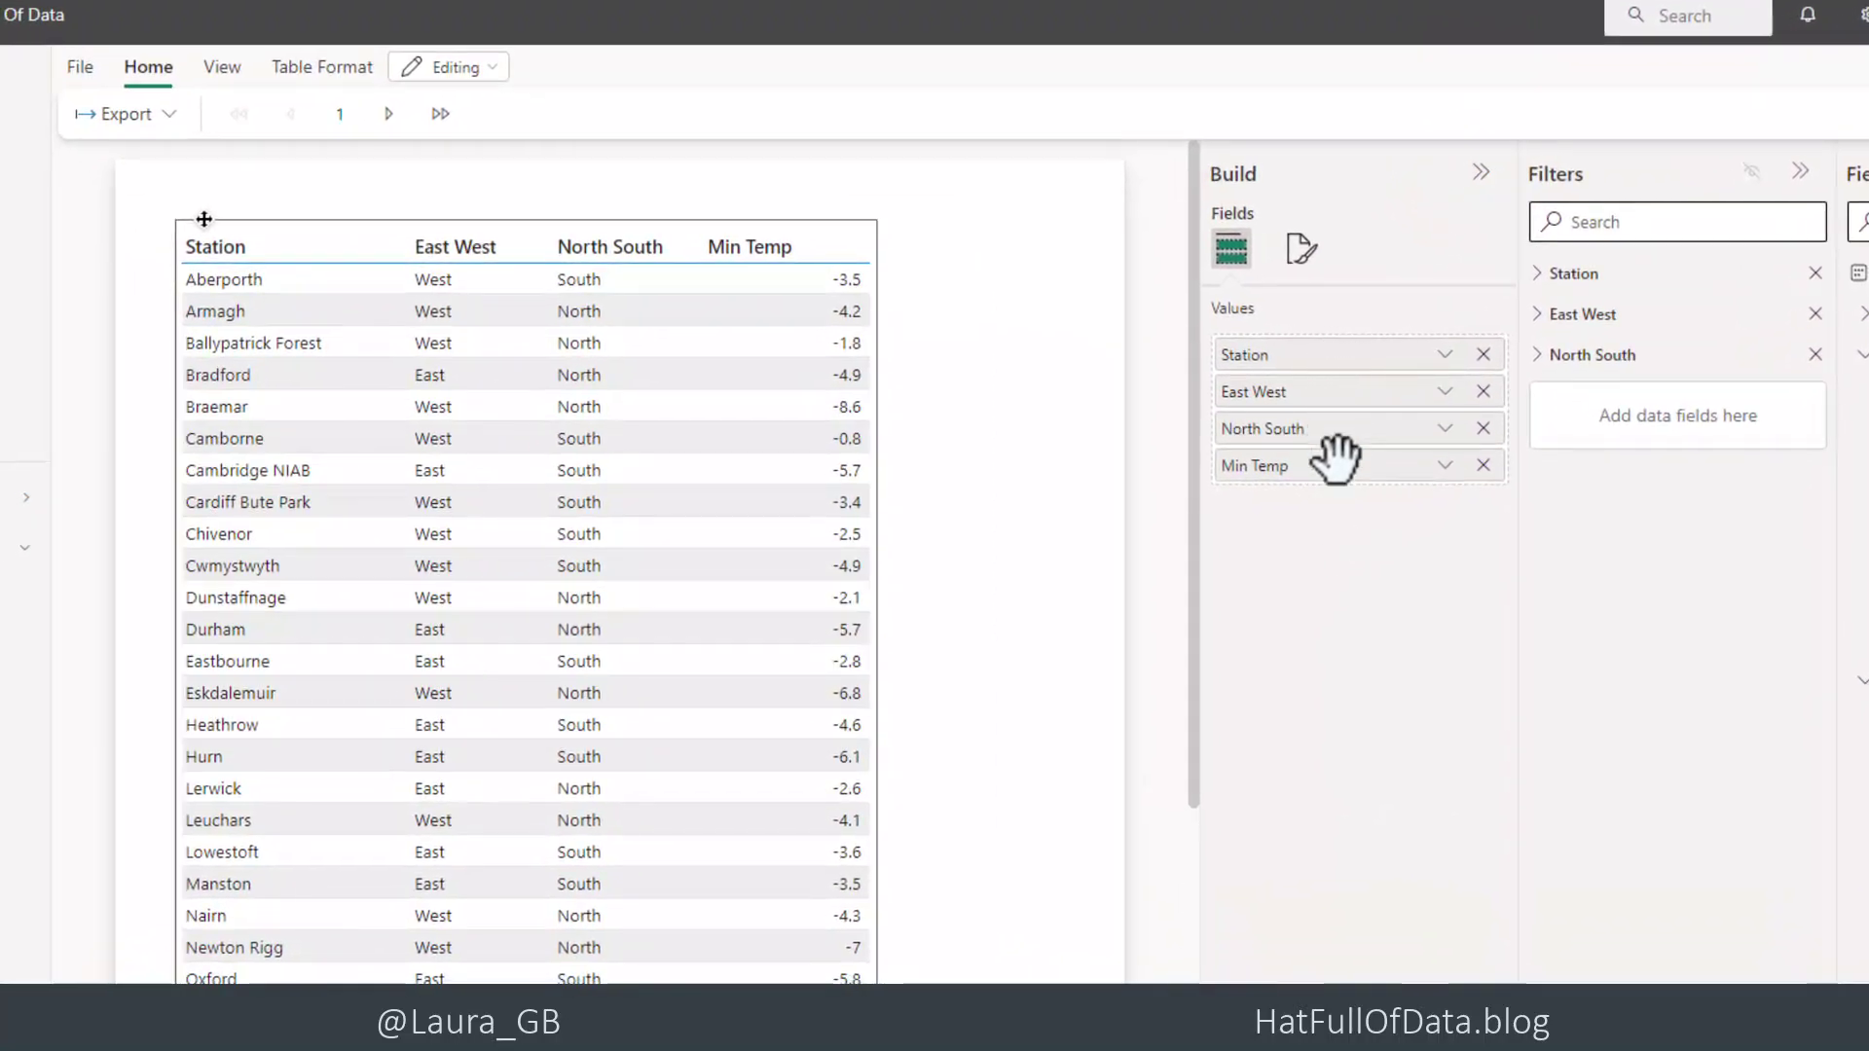
mouse_move(1335, 468)
left_mouse_down()
mouse_move(1342, 418)
mouse_move(1335, 482)
left_mouse_up()
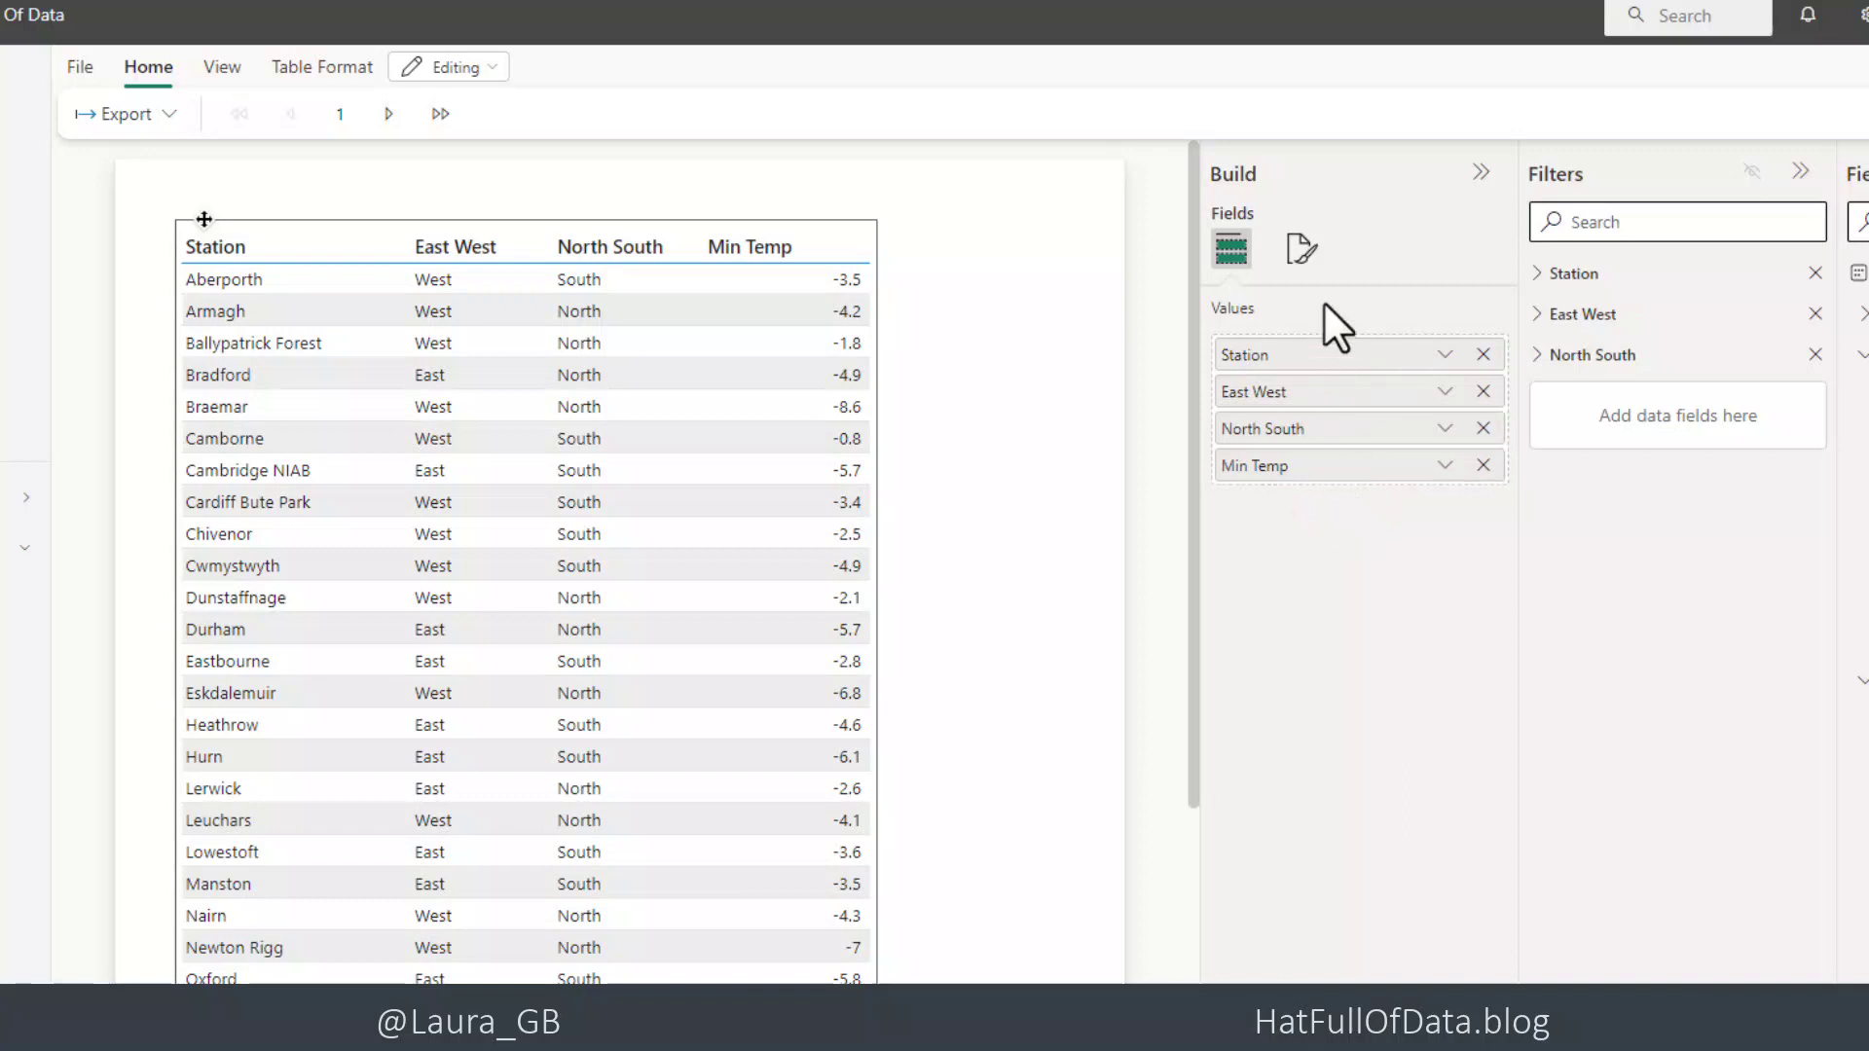
left_click(1305, 255)
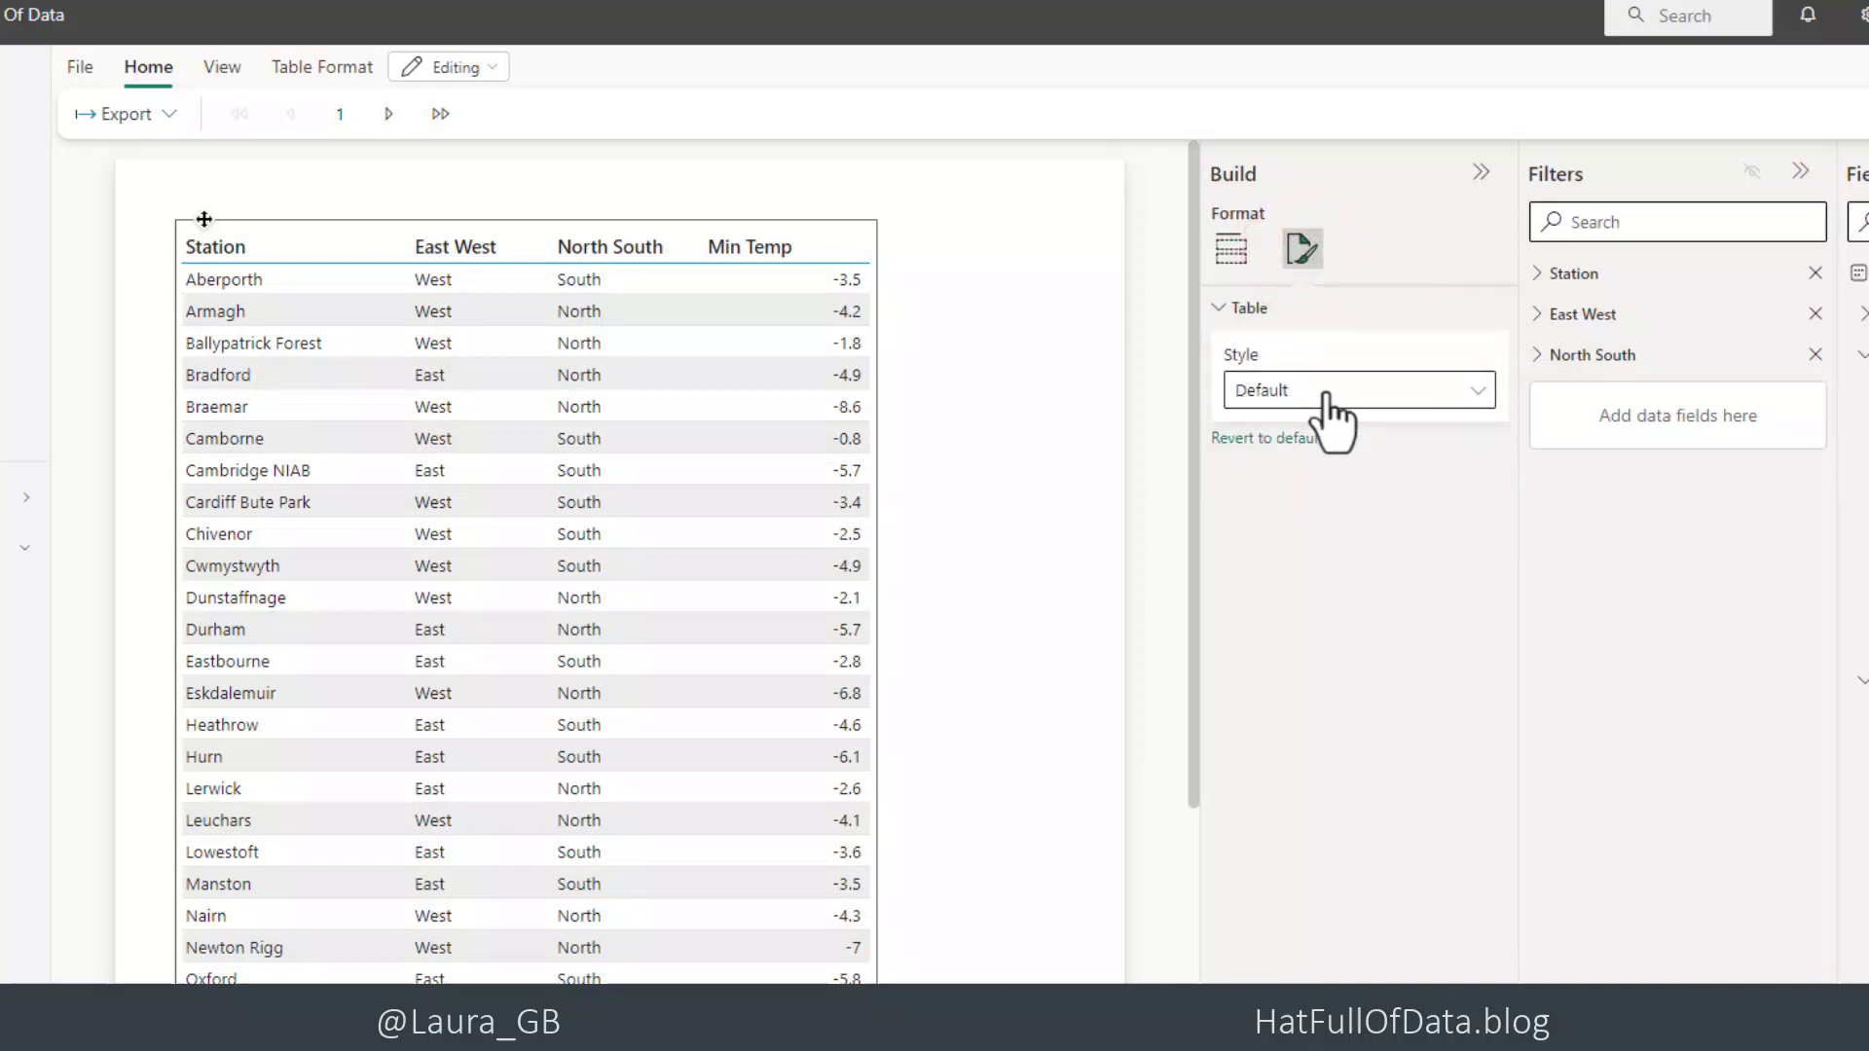
left_click(1477, 394)
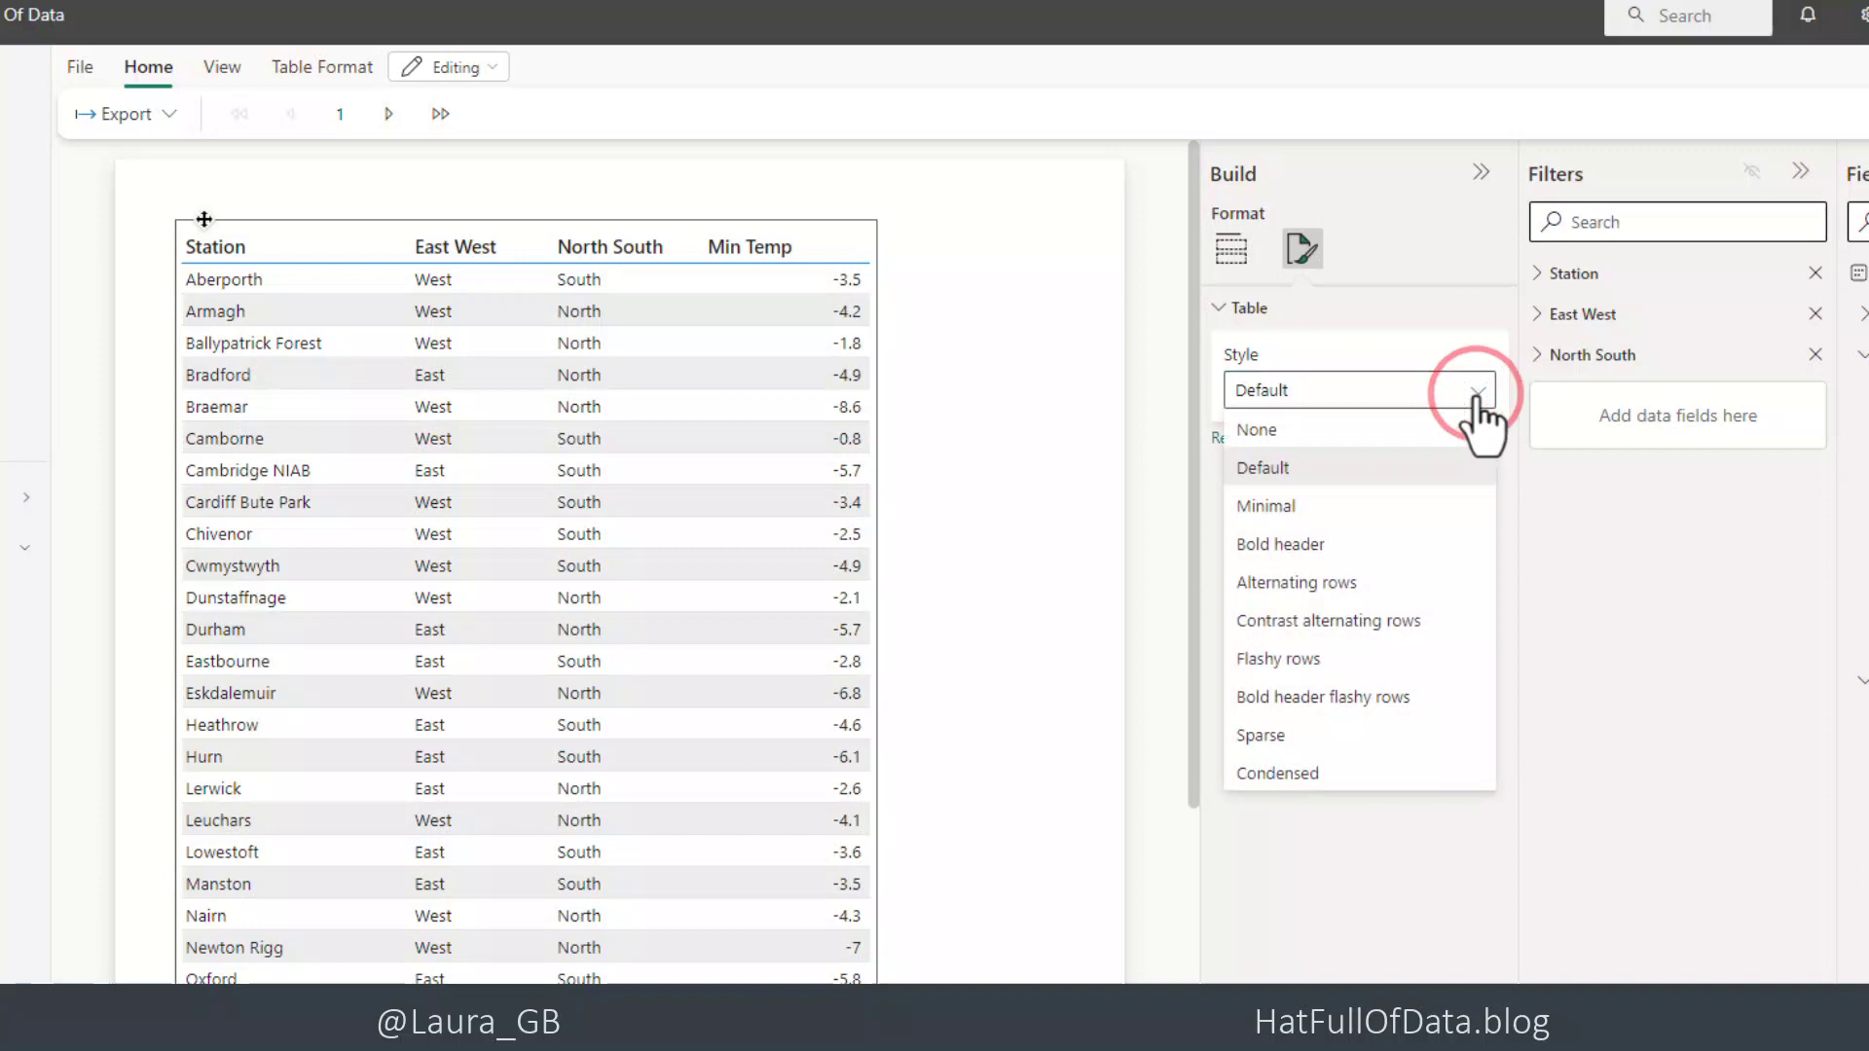
left_click(1343, 545)
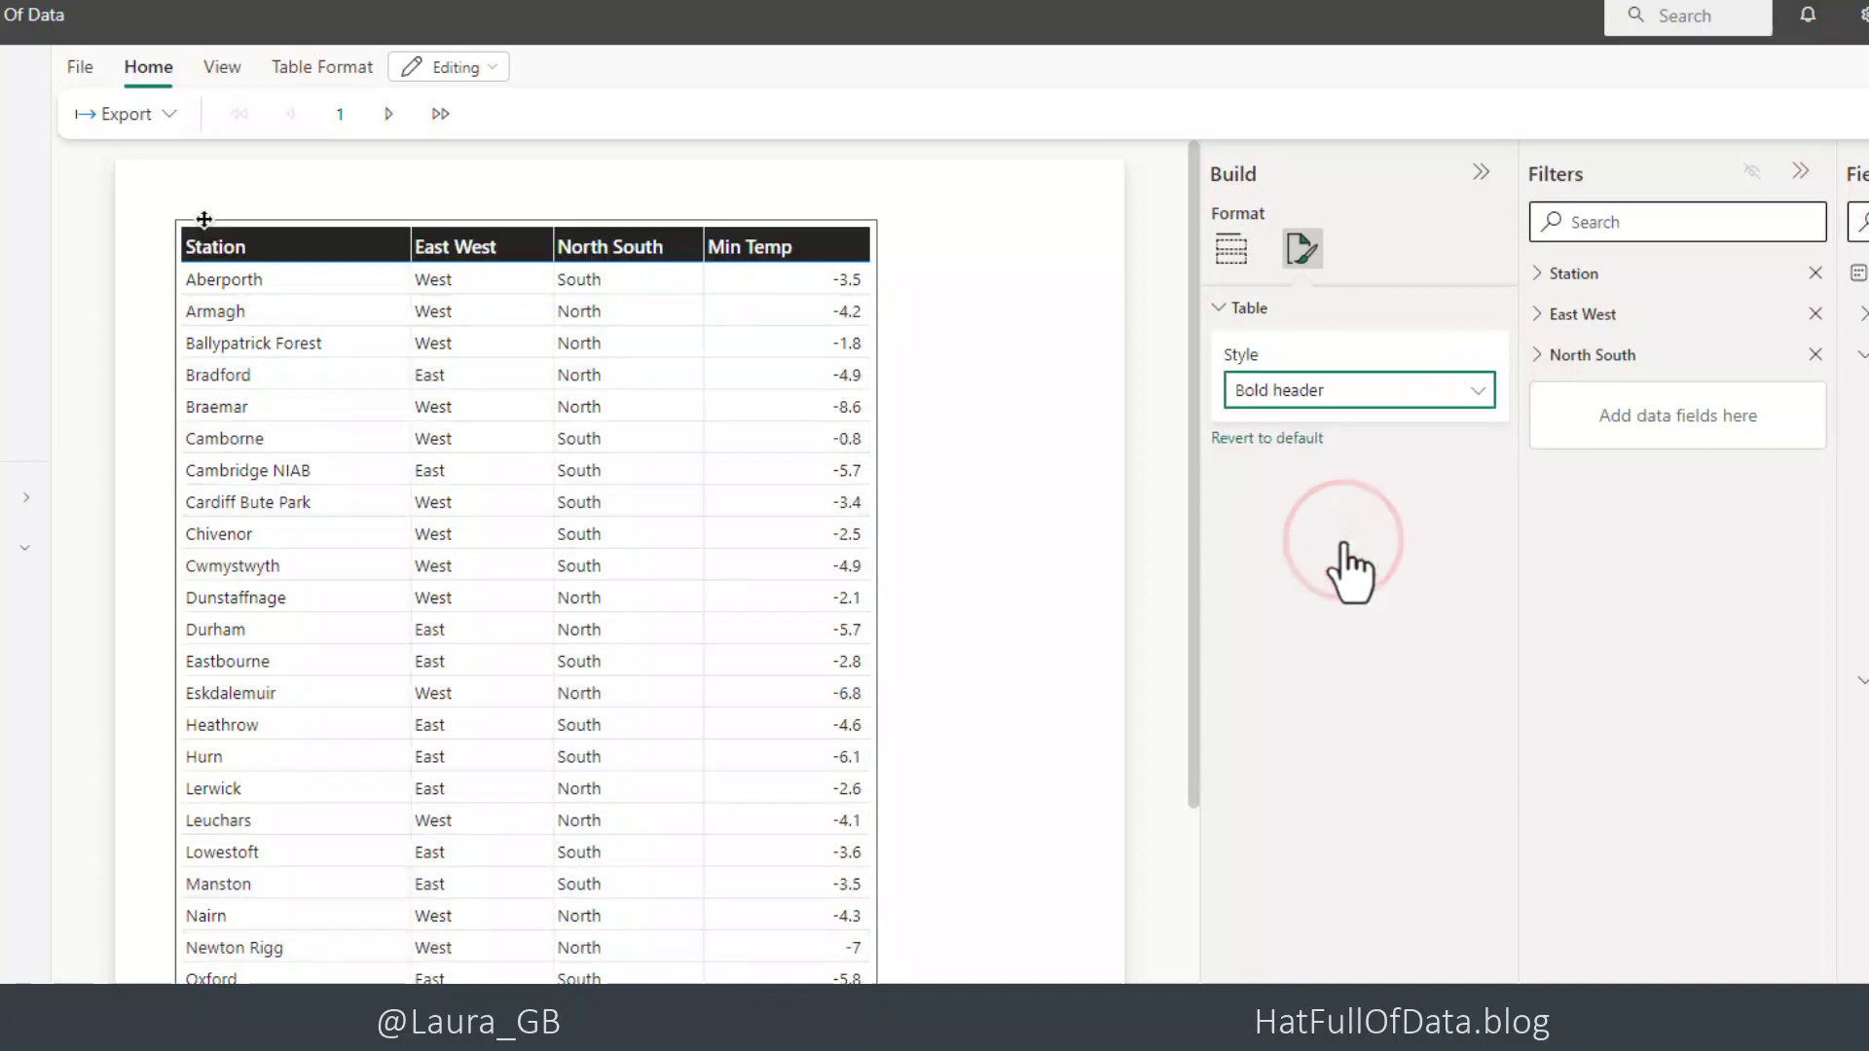
left_click(1473, 397)
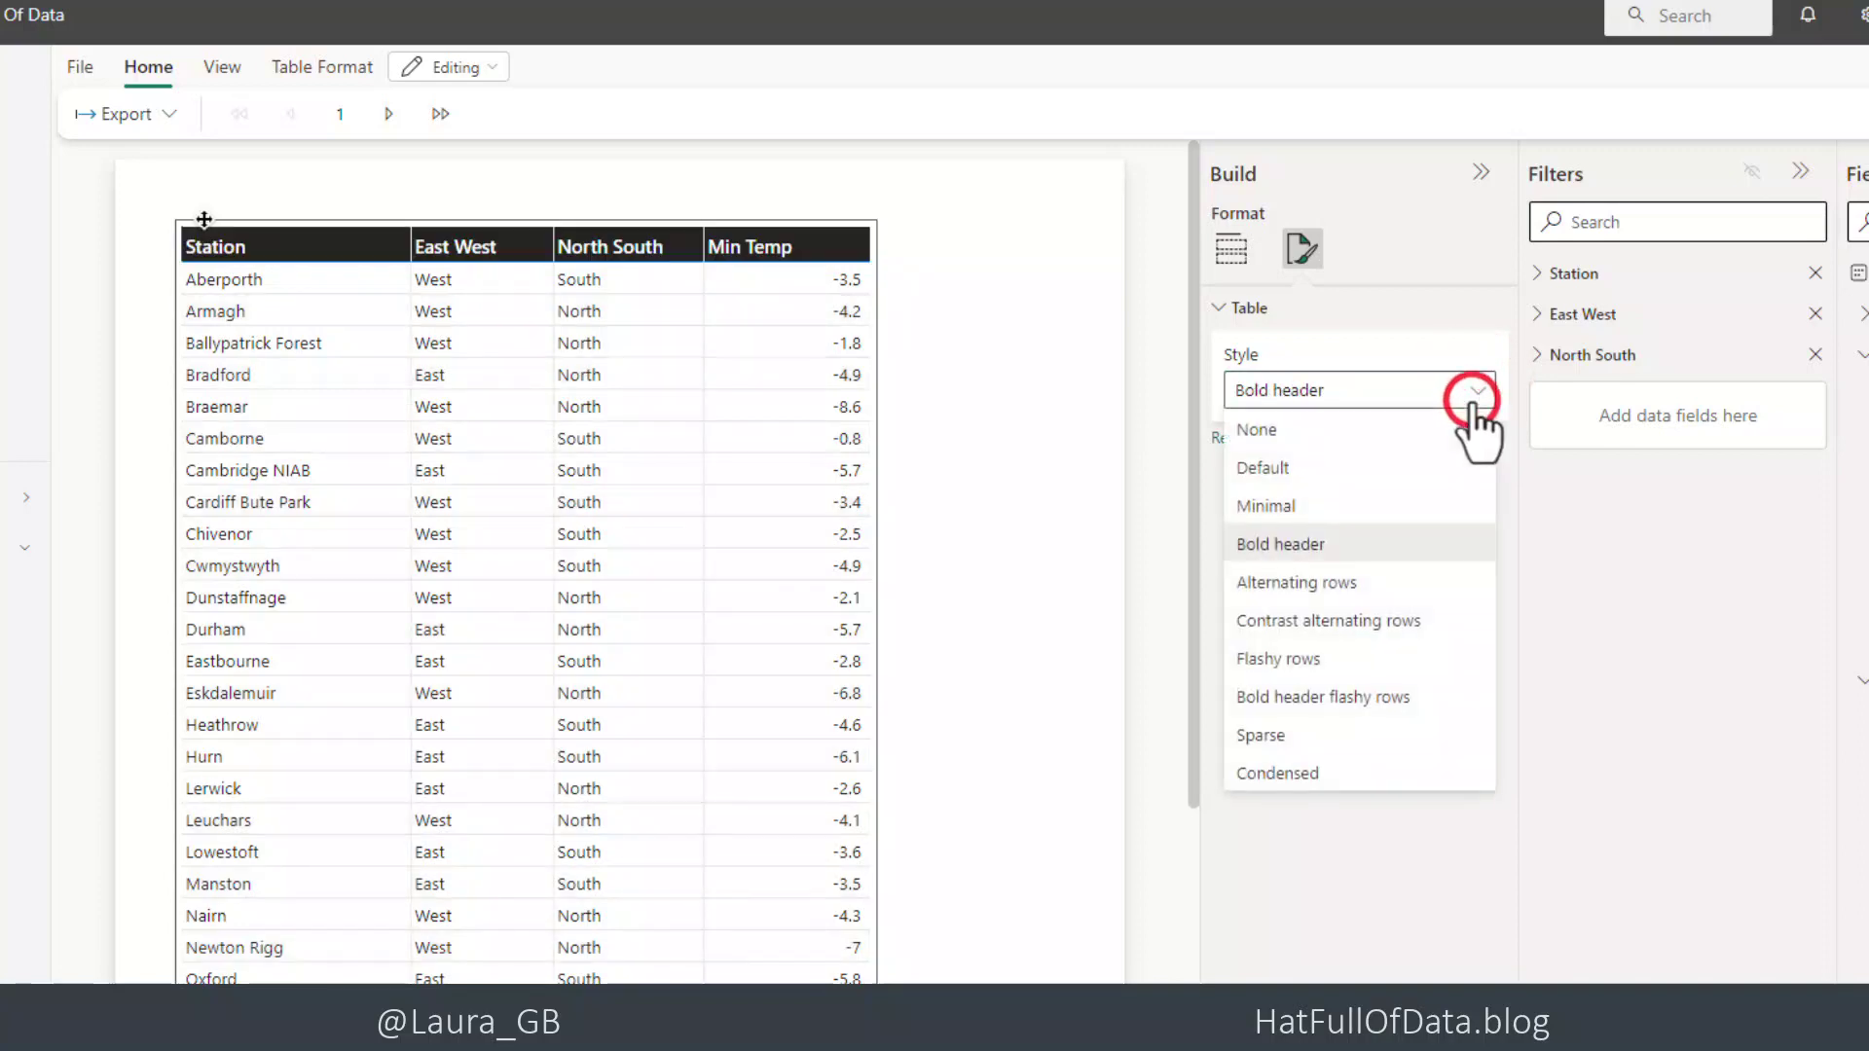
left_click(1278, 659)
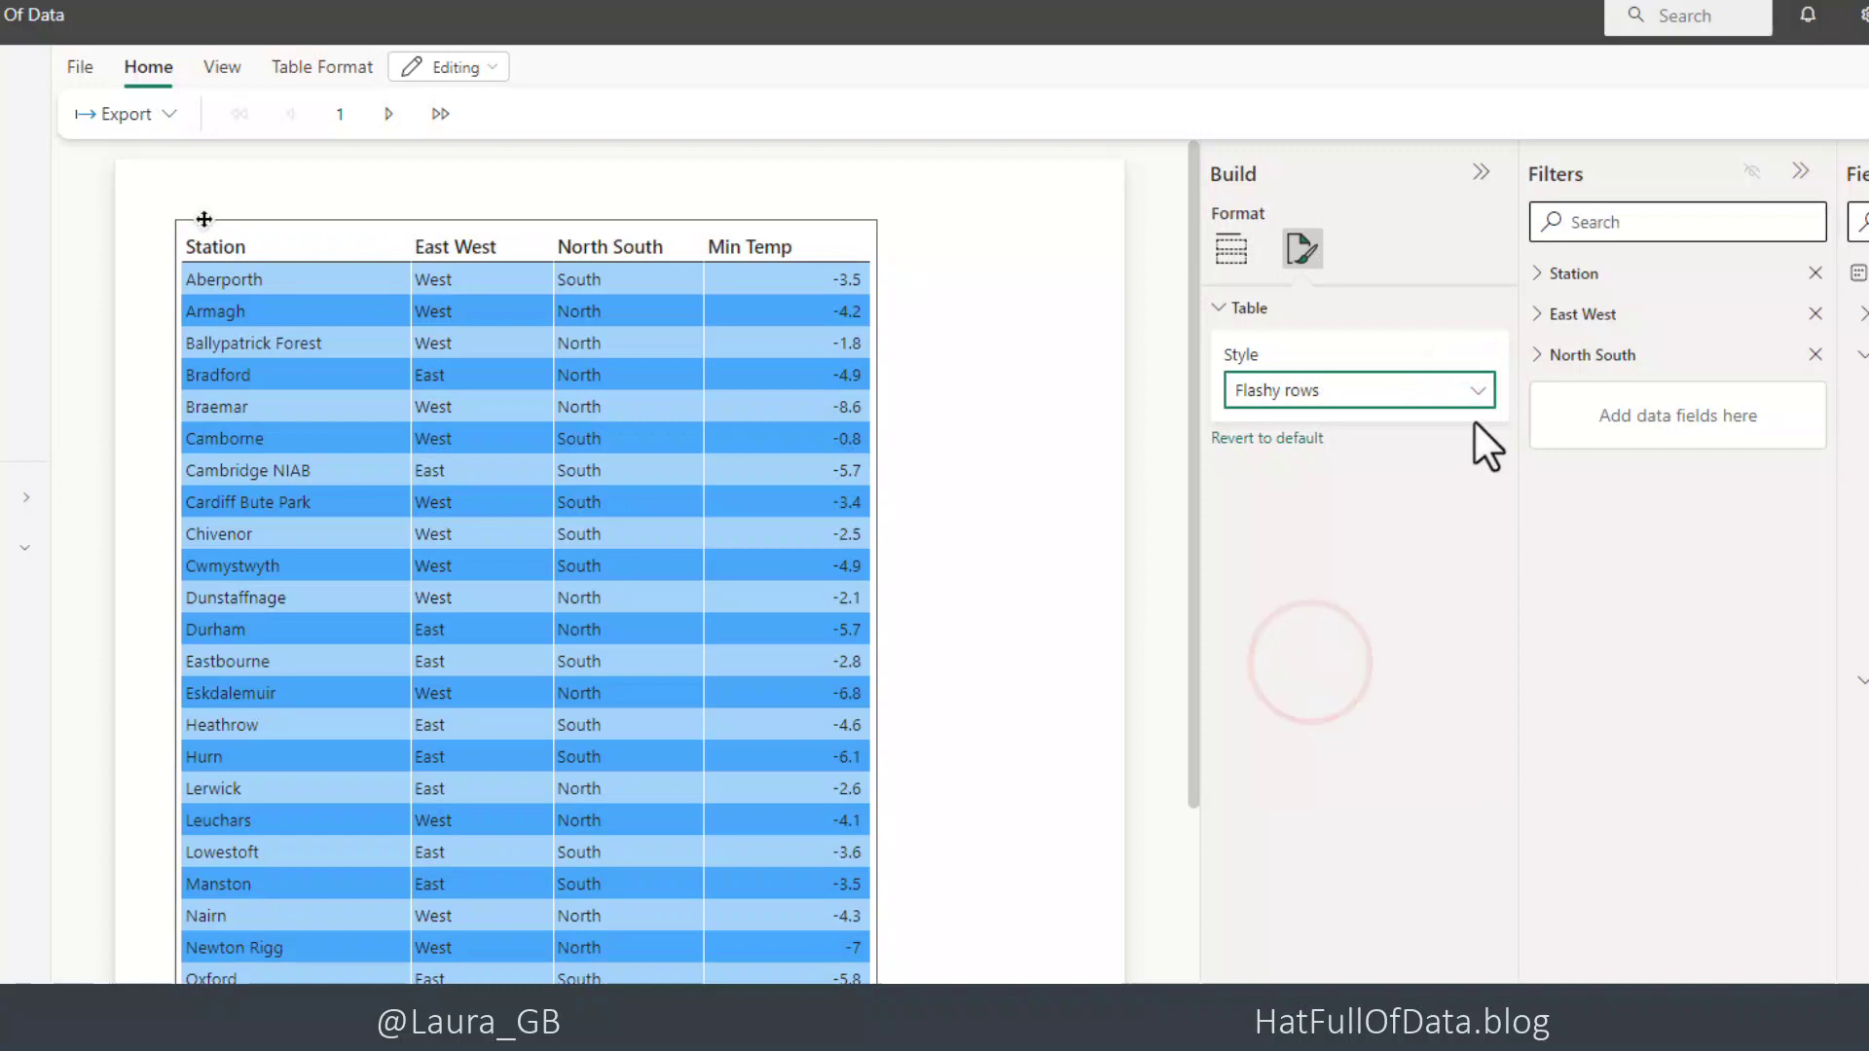
left_click(1476, 390)
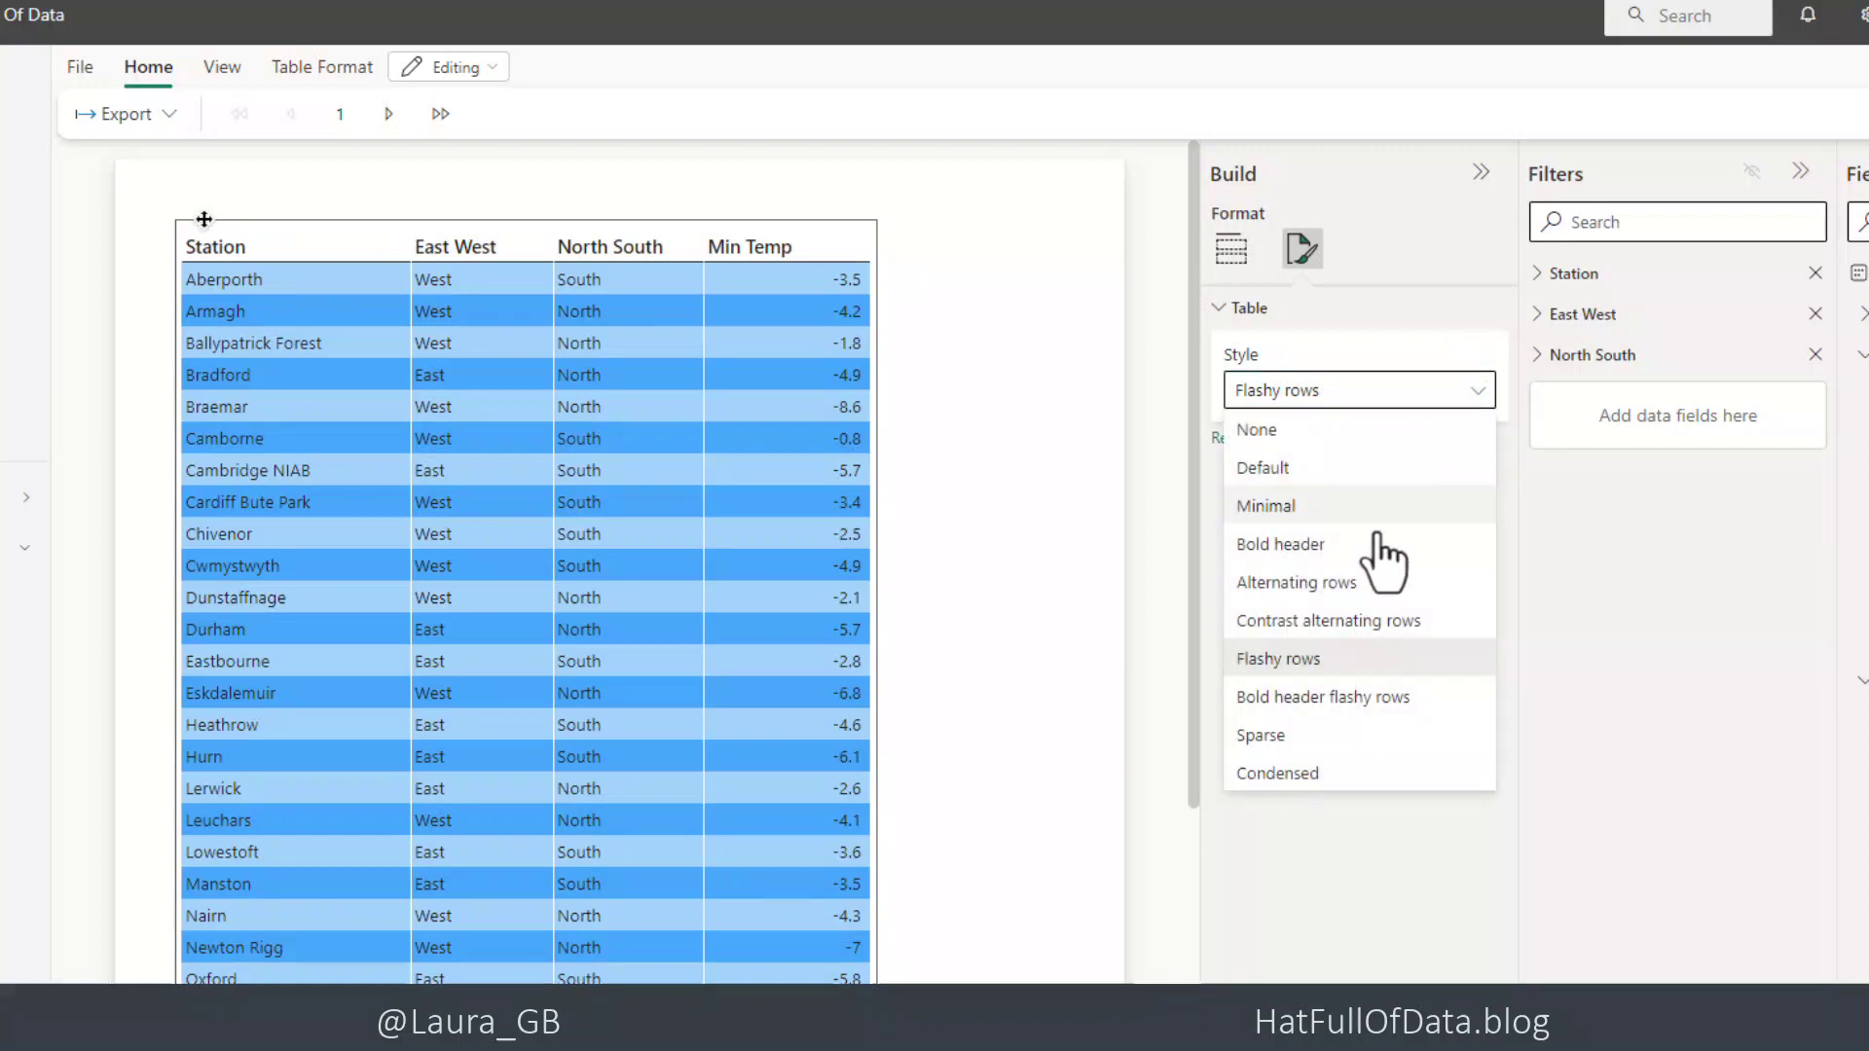
left_click(1333, 550)
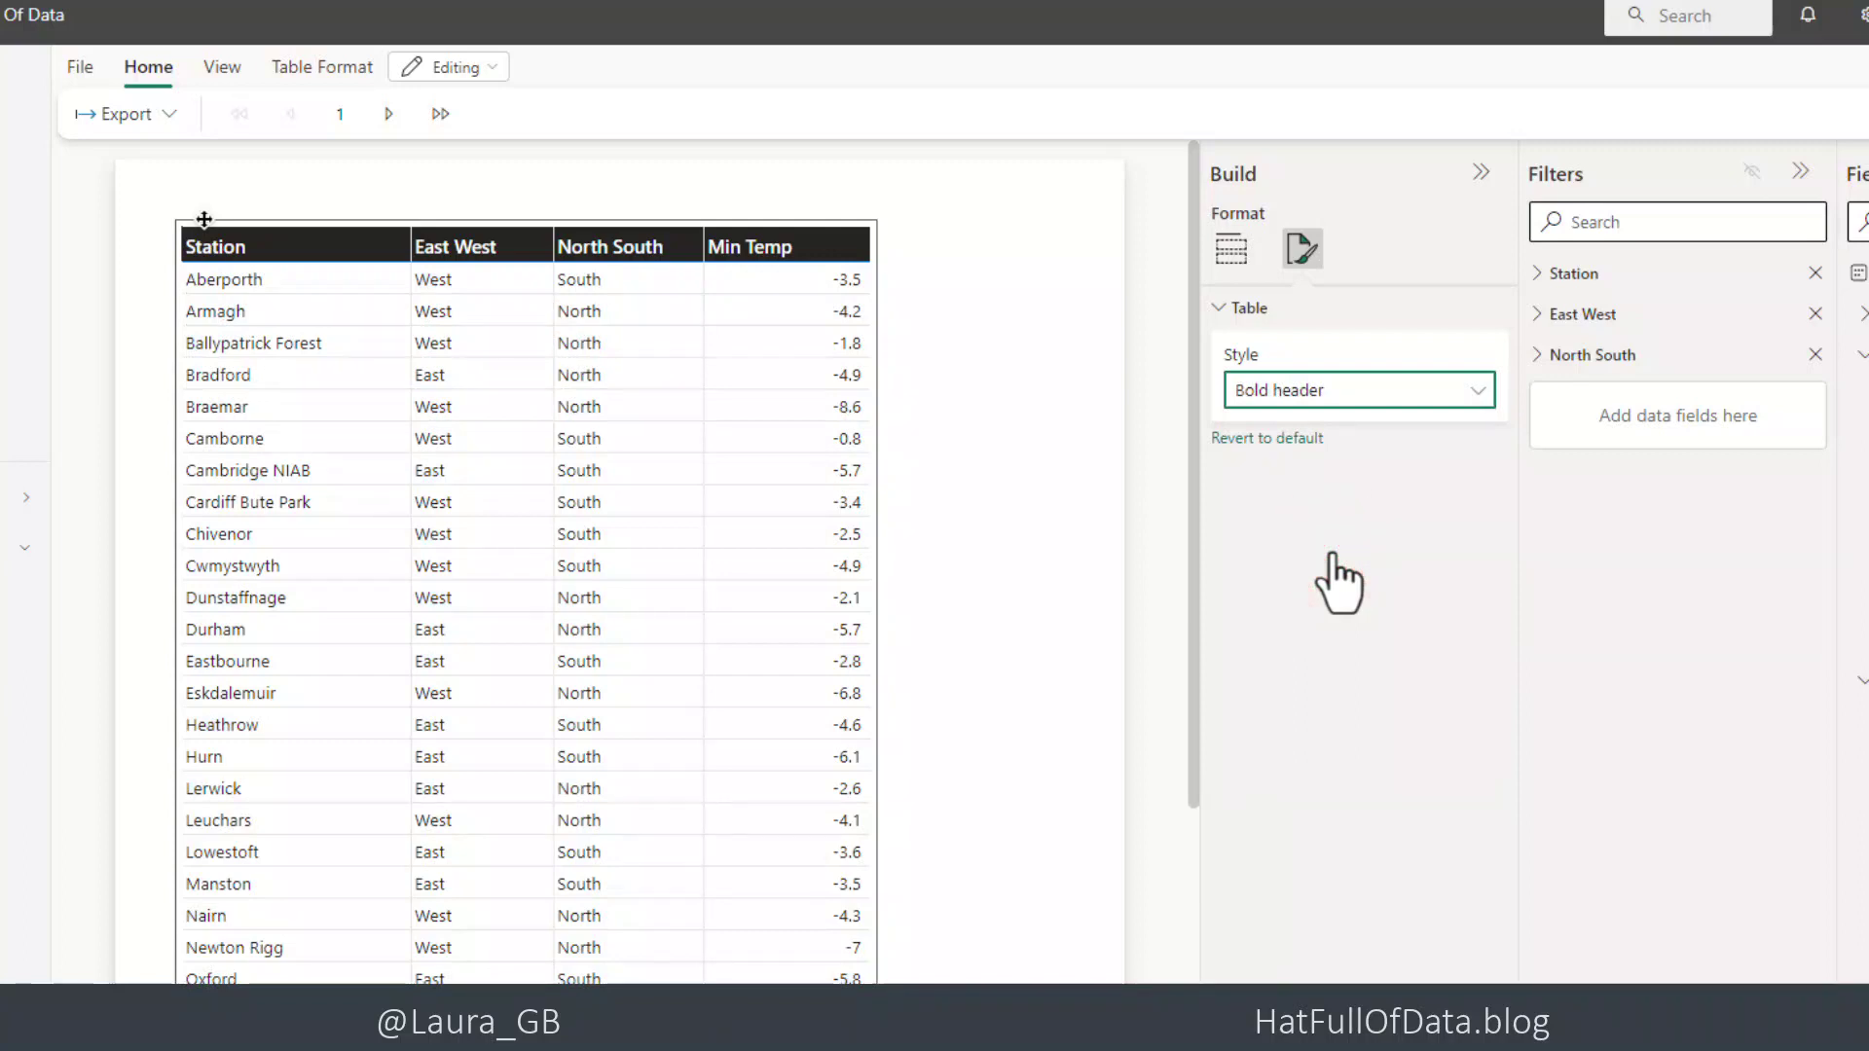
- Save the report with File > Save as 'Min Temp Report' in the Hat Full Of Data workspace
left_click(80, 70)
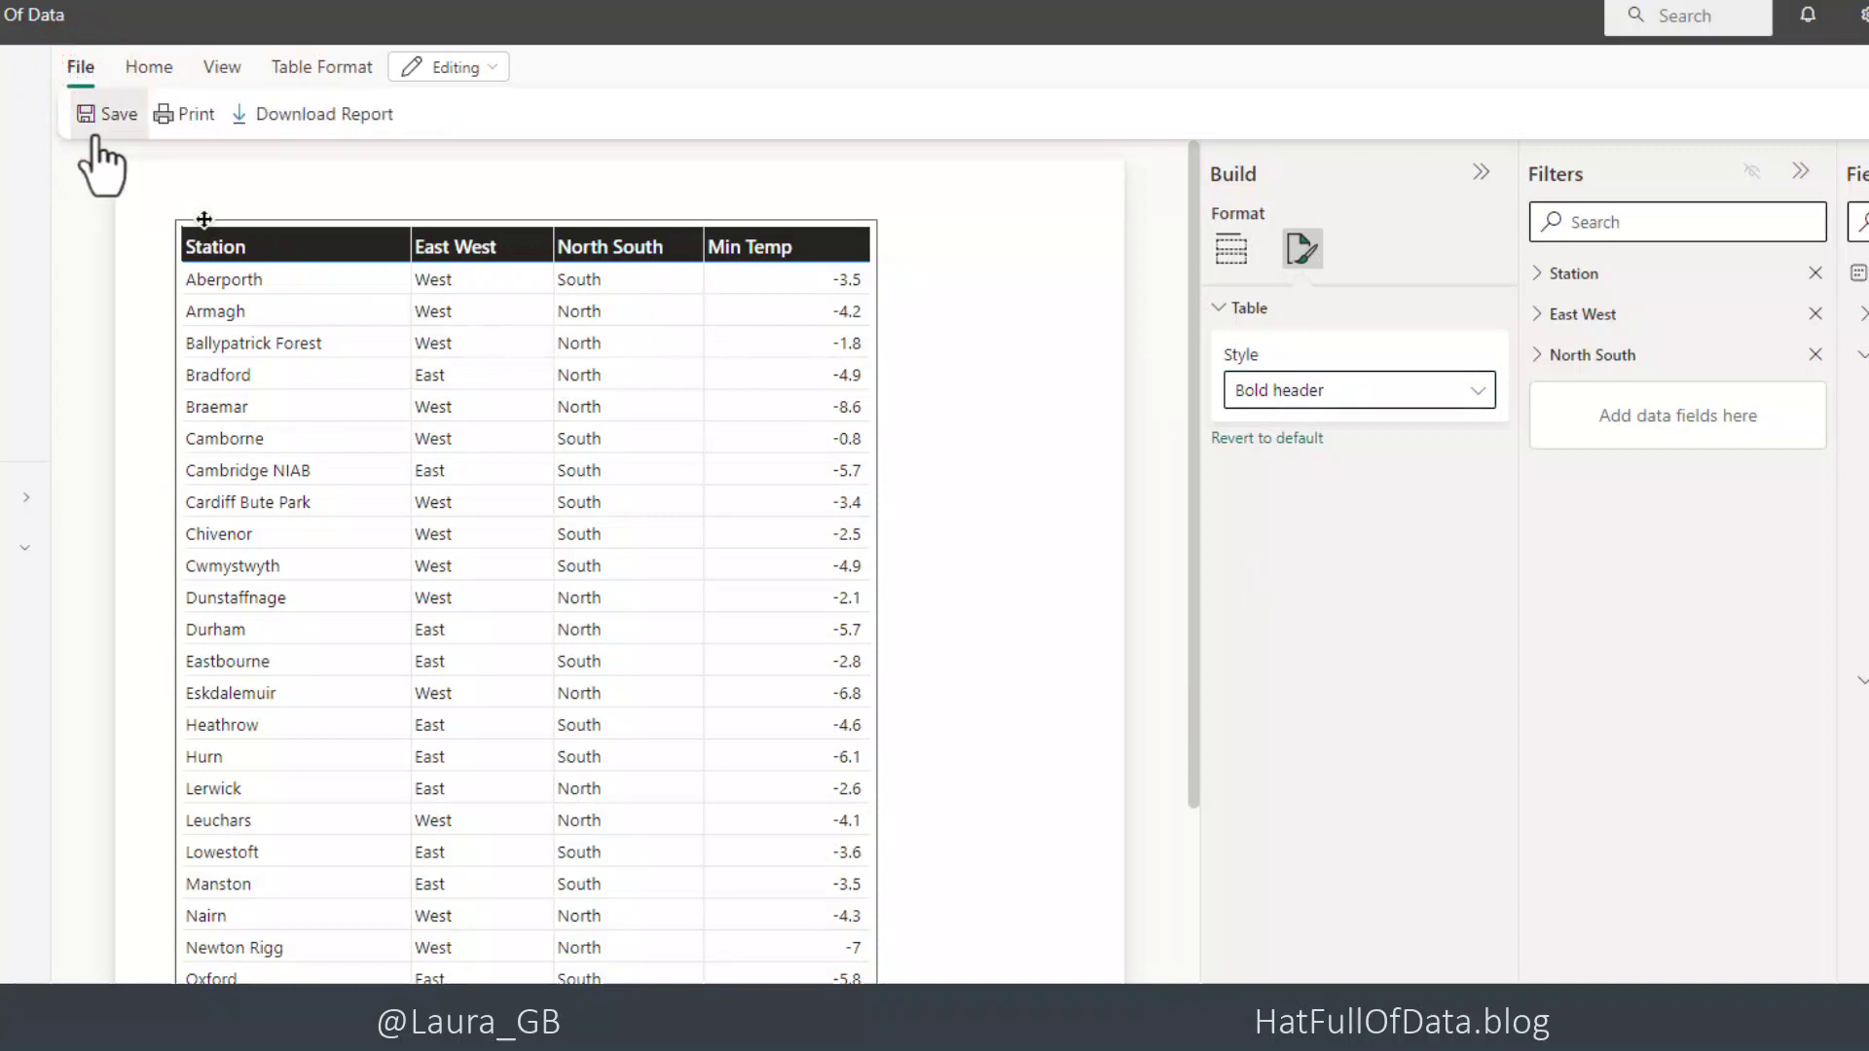
left_click(100, 125)
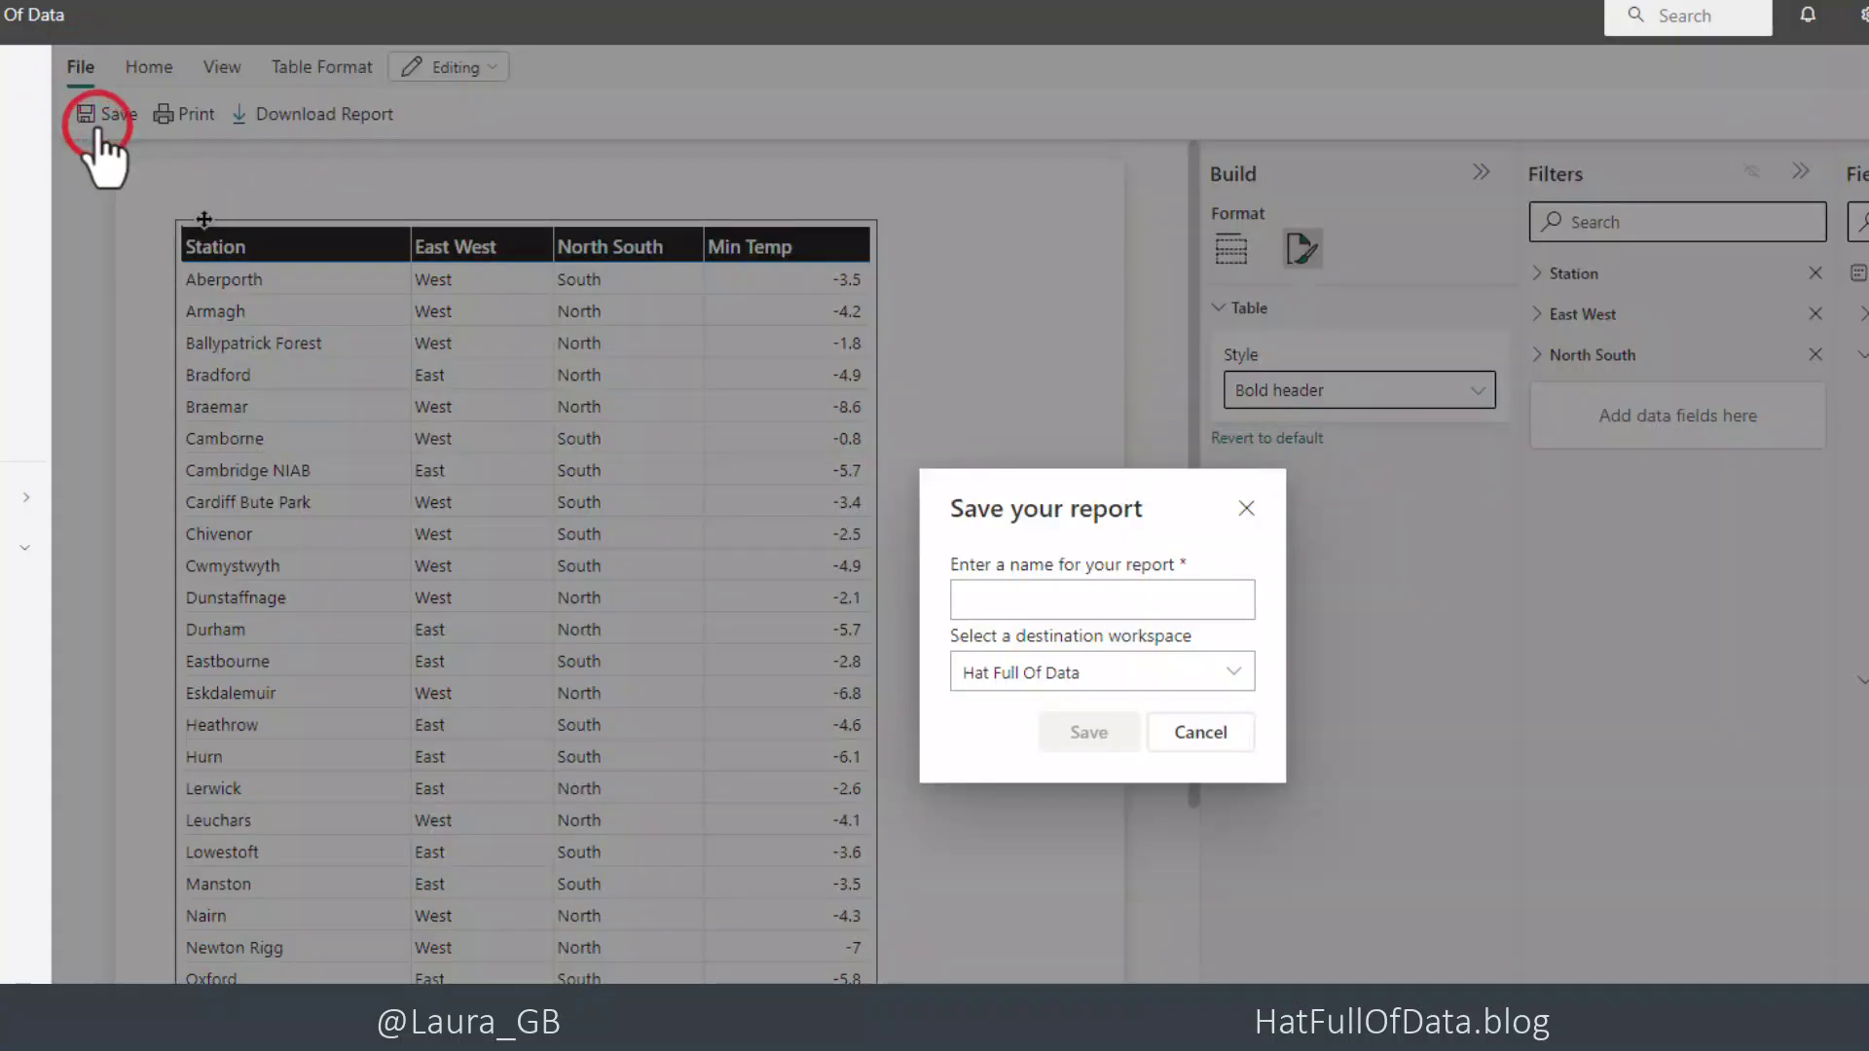
left_click(1006, 603)
type("Min Temp ")
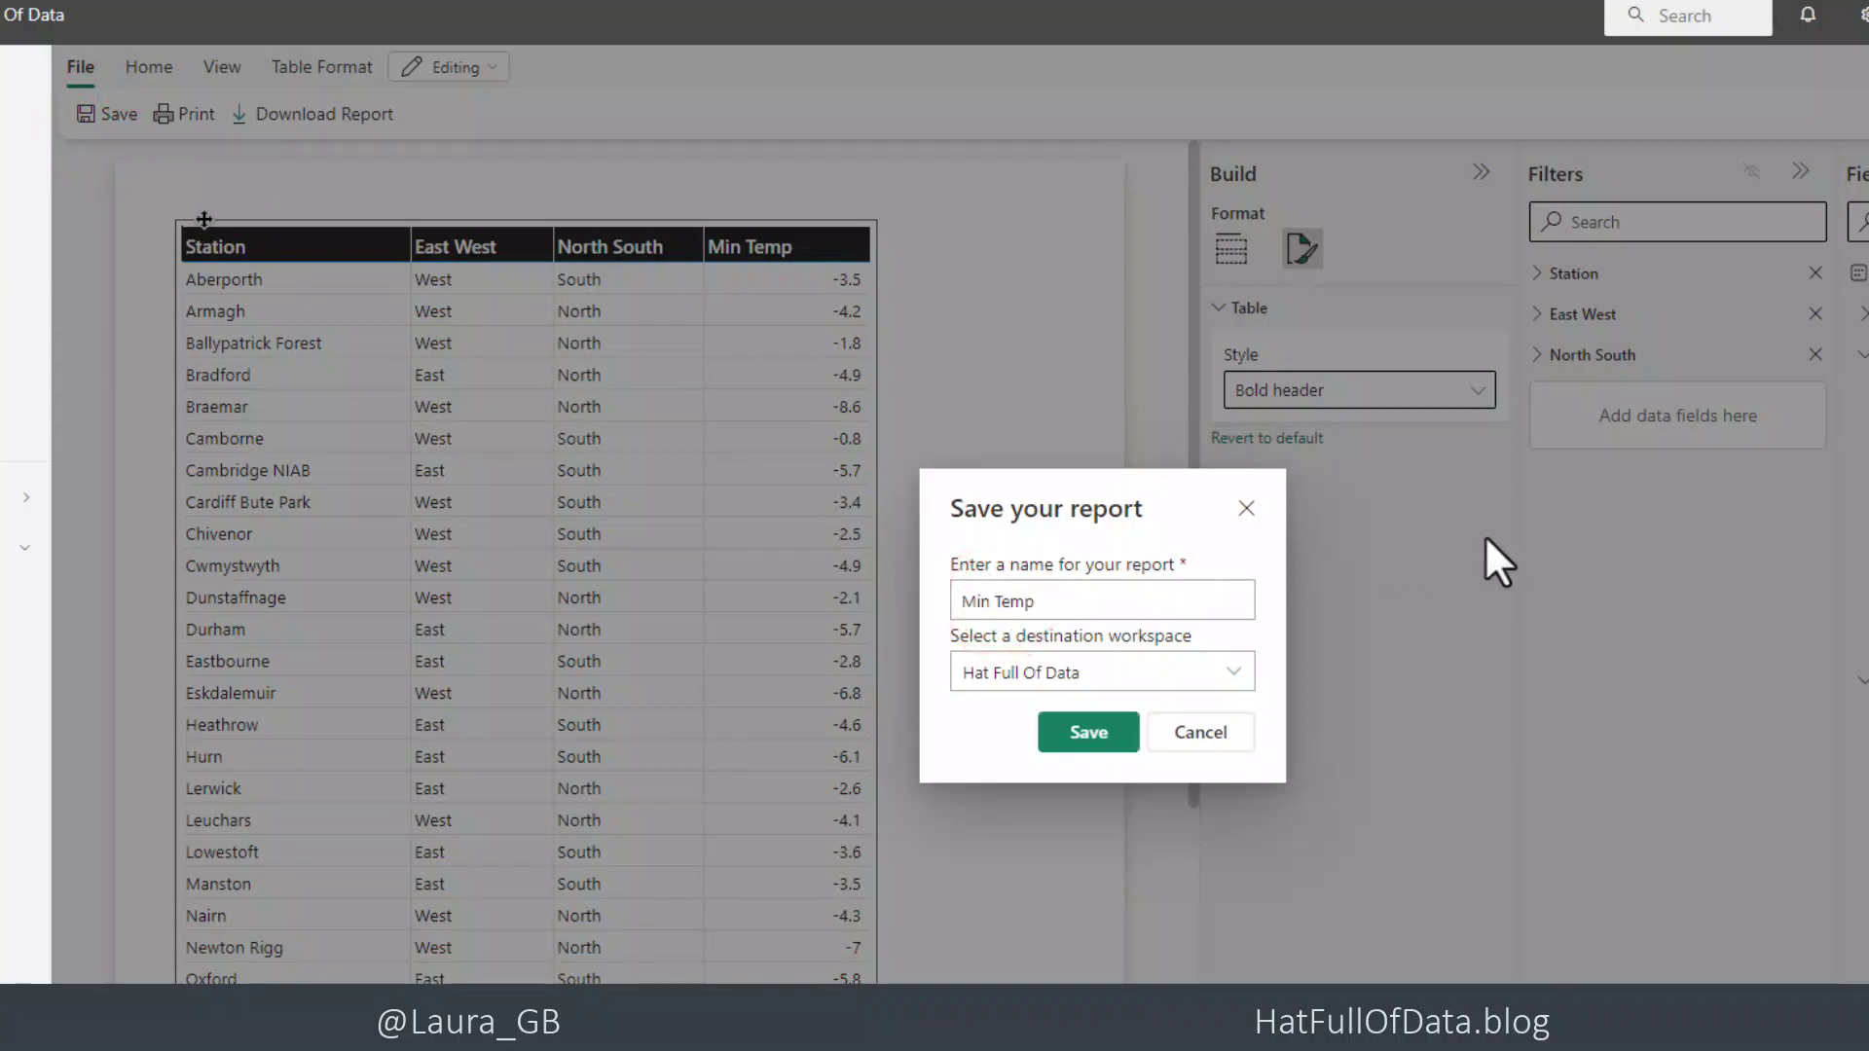
type("Report")
left_click(1088, 740)
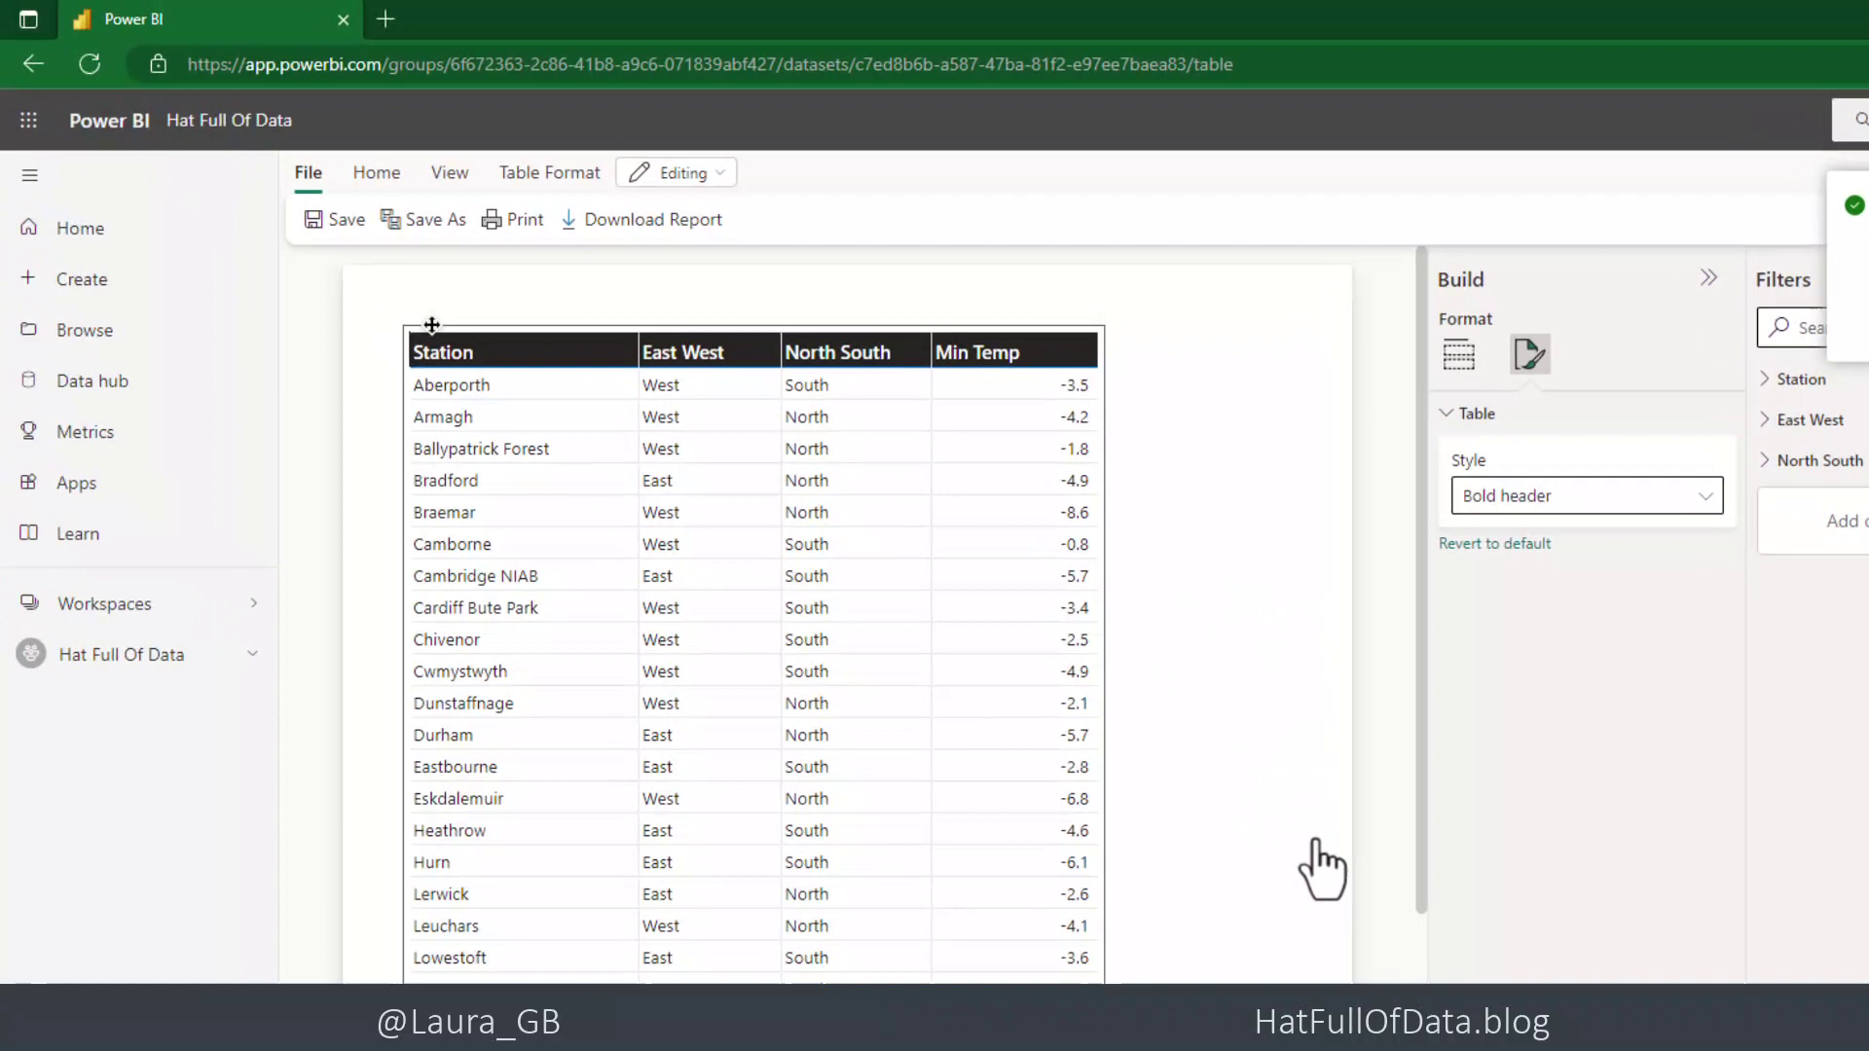
- Open Min Temp Report from Hat Full Of Data and page to page 2 and back
left_click(111, 662)
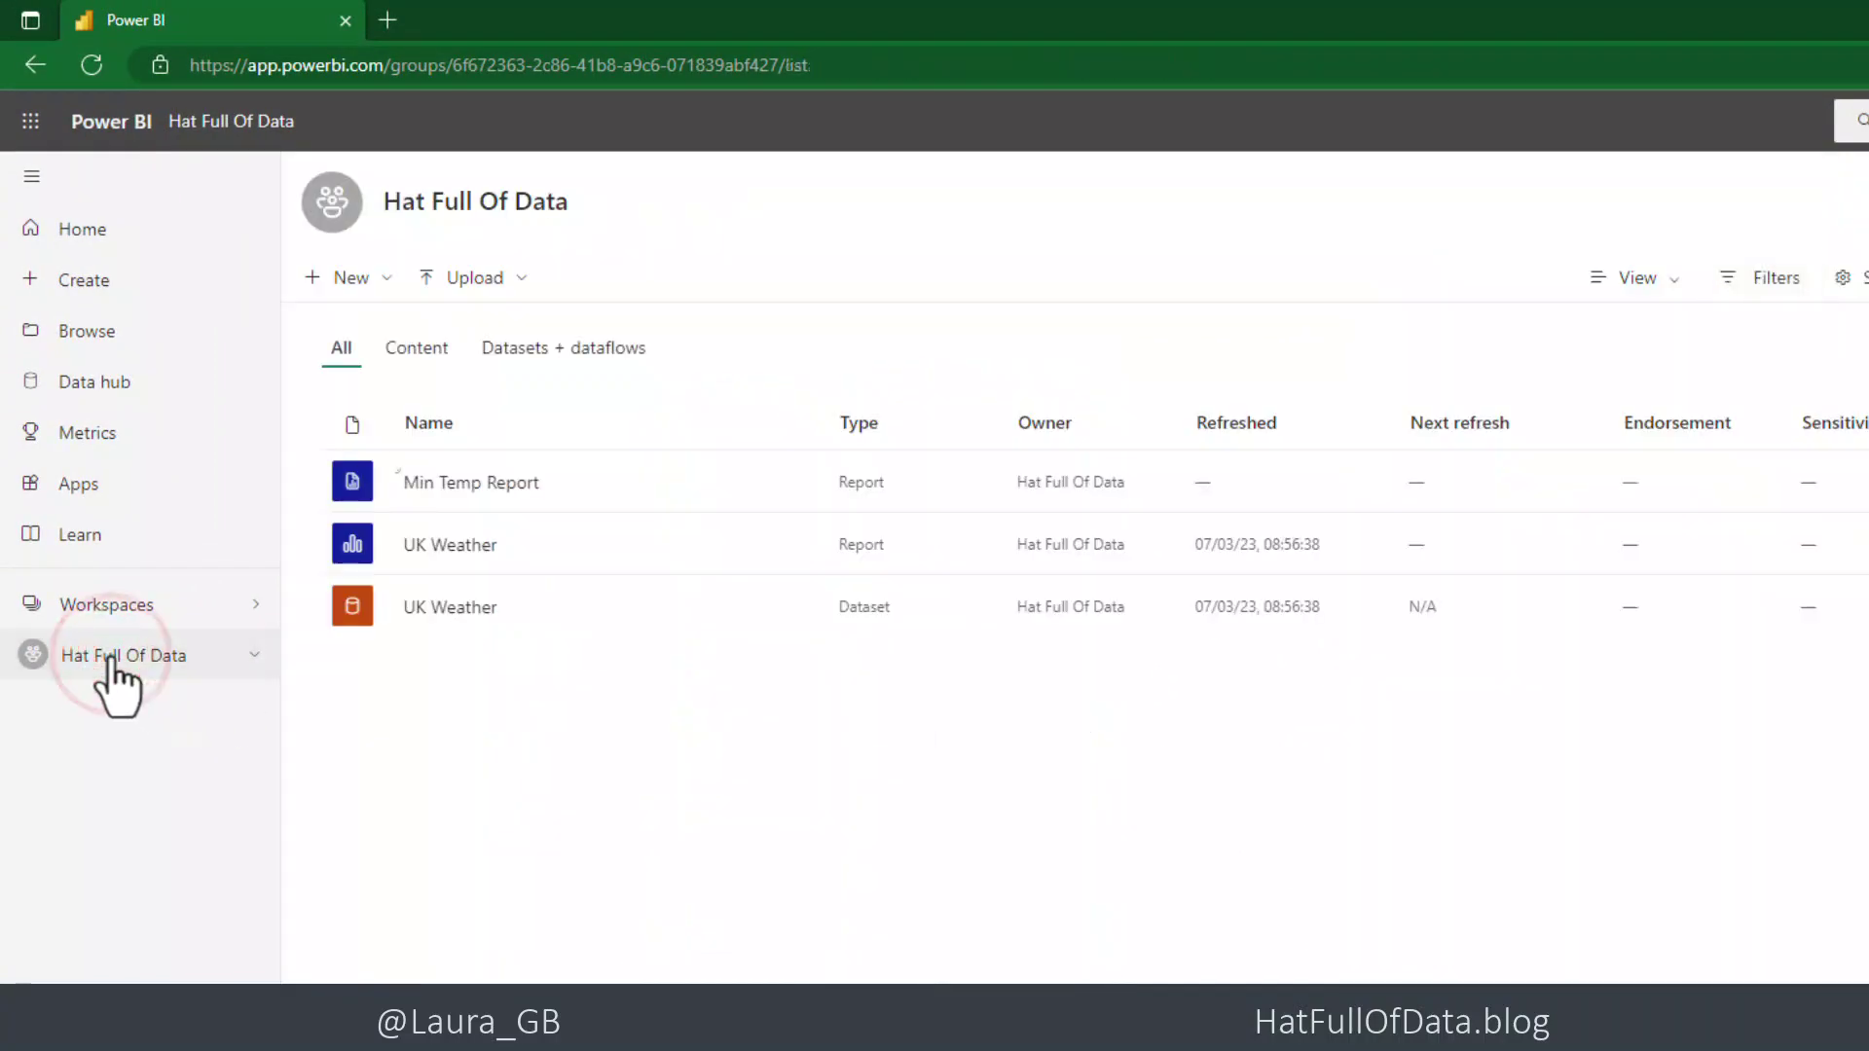
left_click(502, 481)
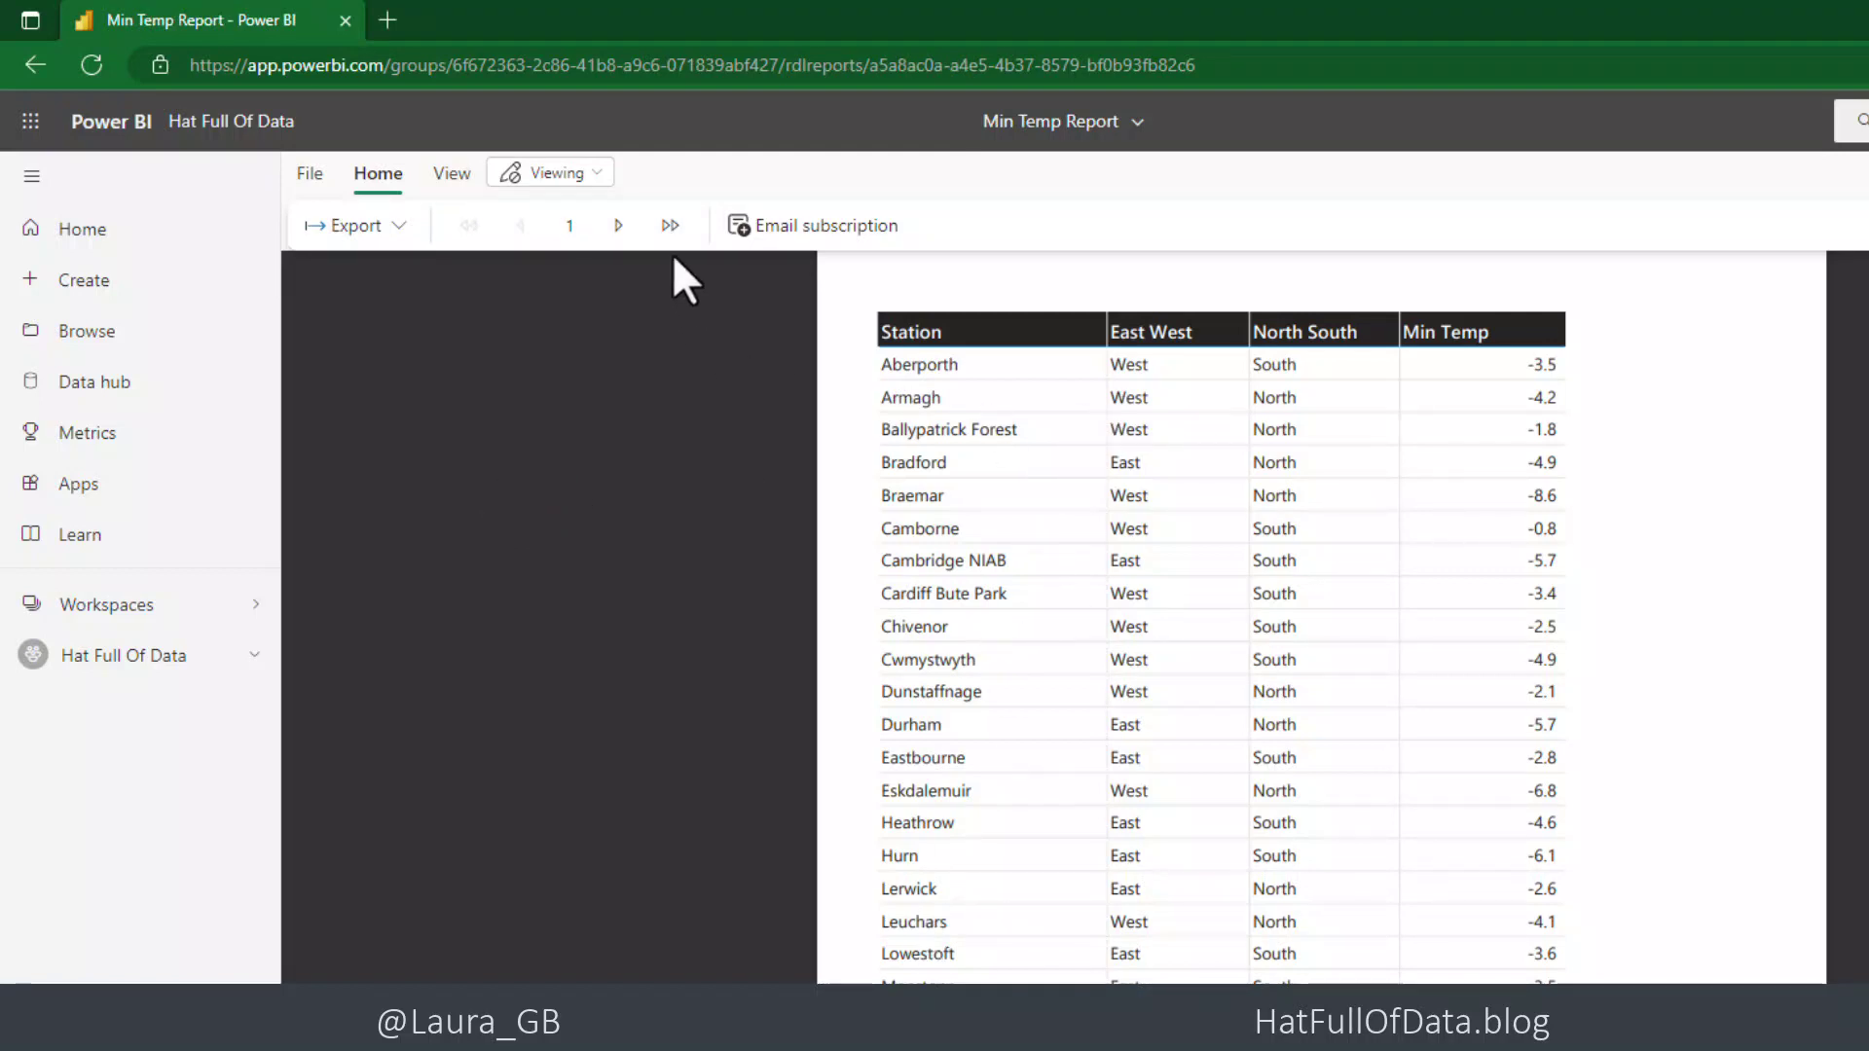
left_click(618, 226)
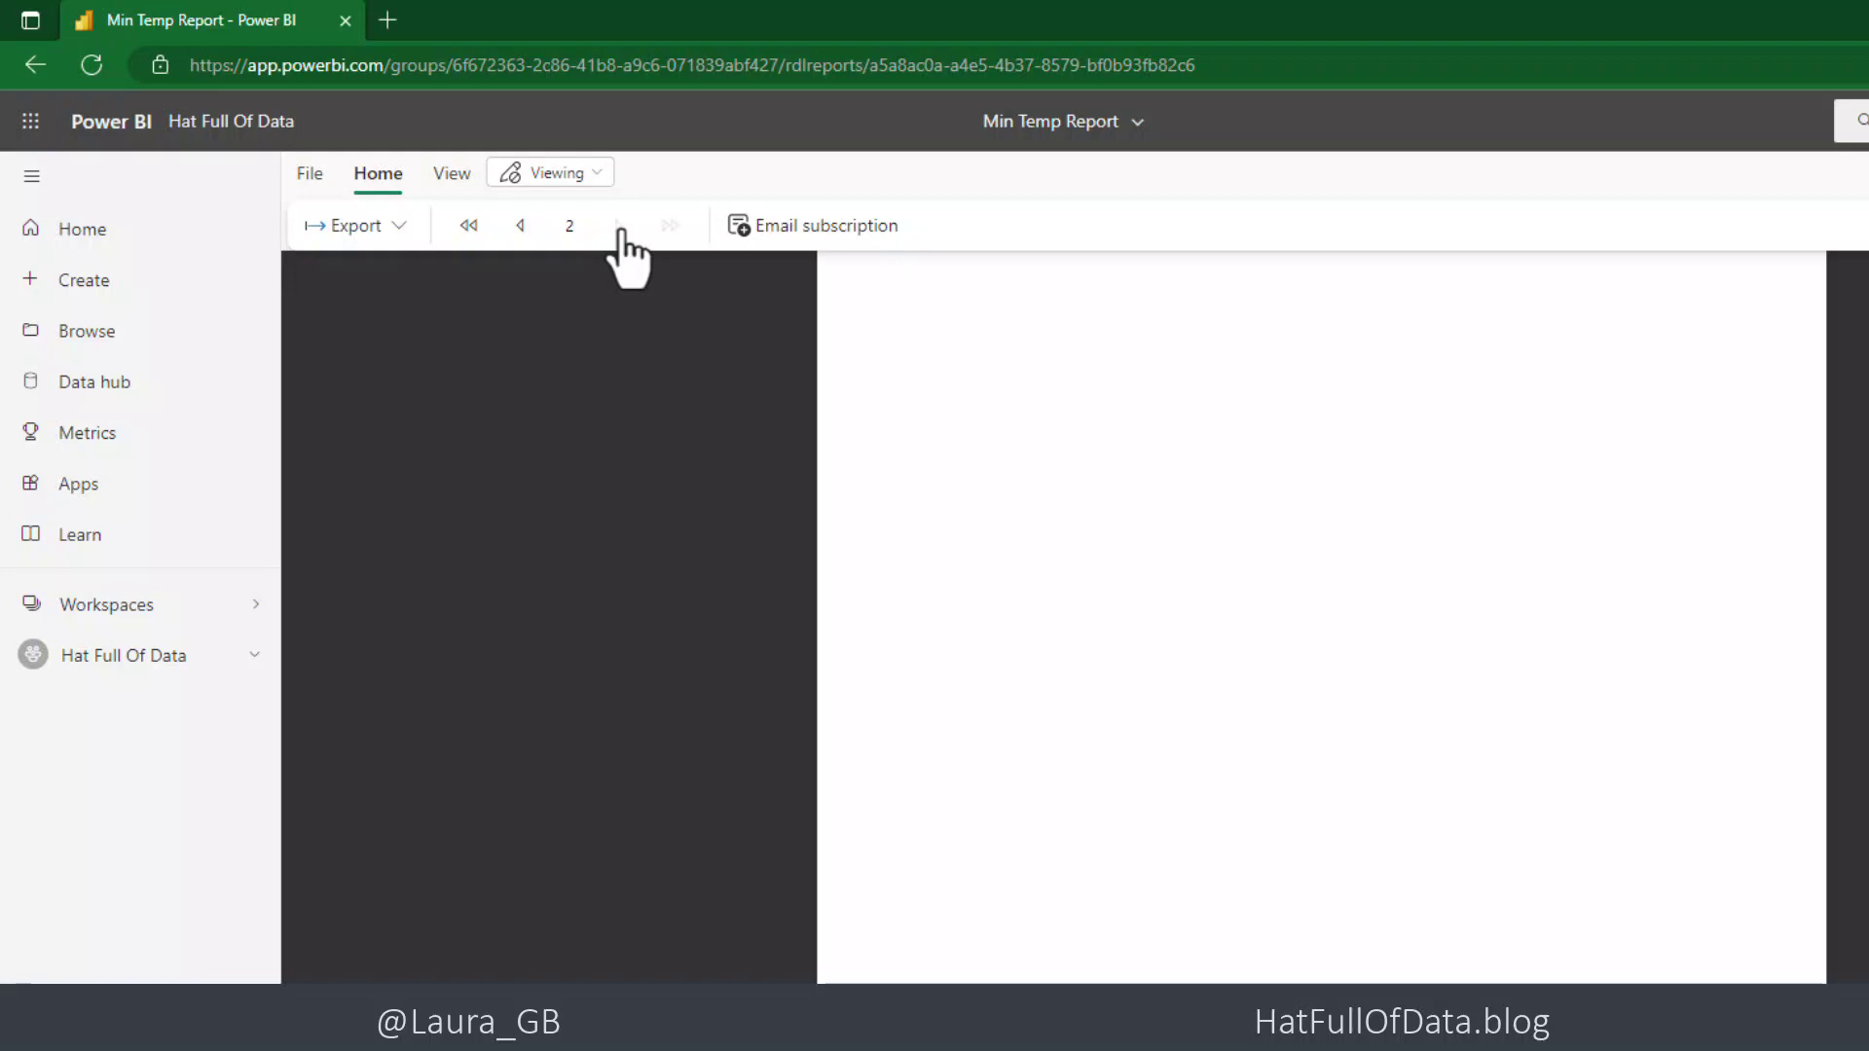
left_click(519, 227)
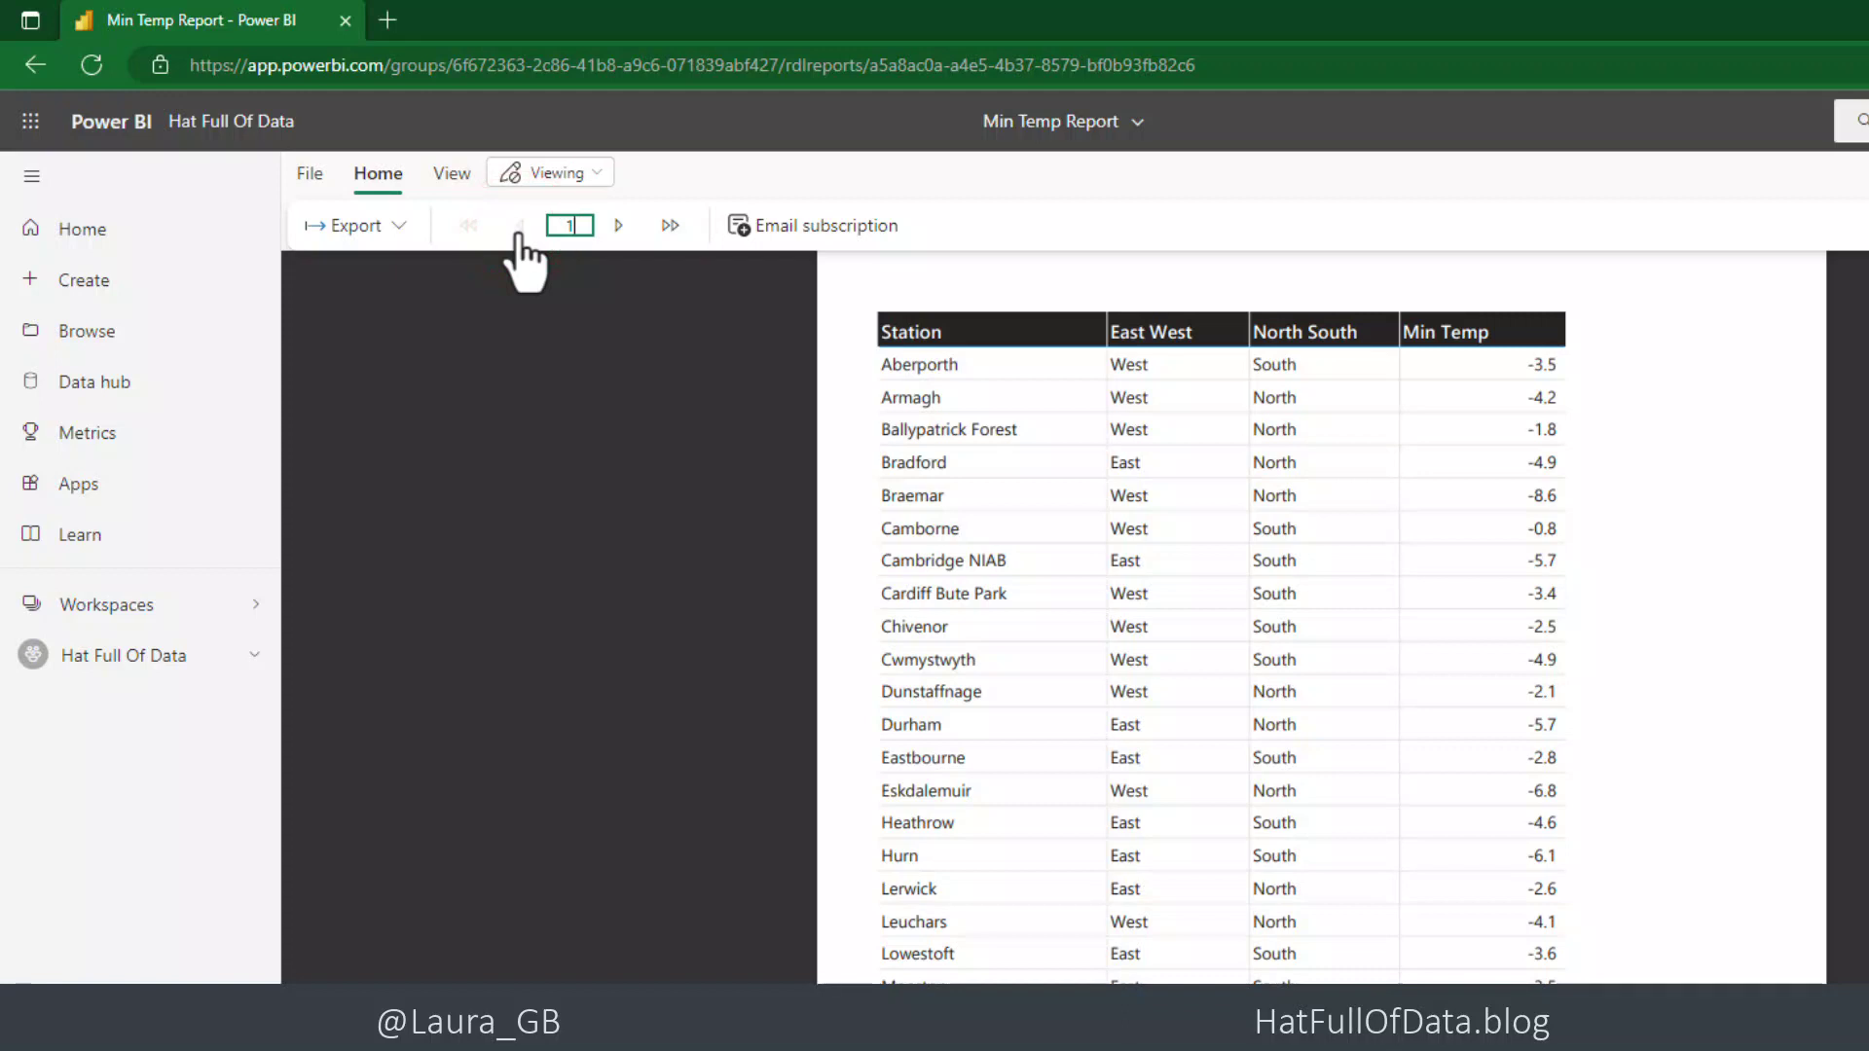
- Launch the report with File > Edit in Report Builder, allowing the browser's Open prompt
left_click(310, 175)
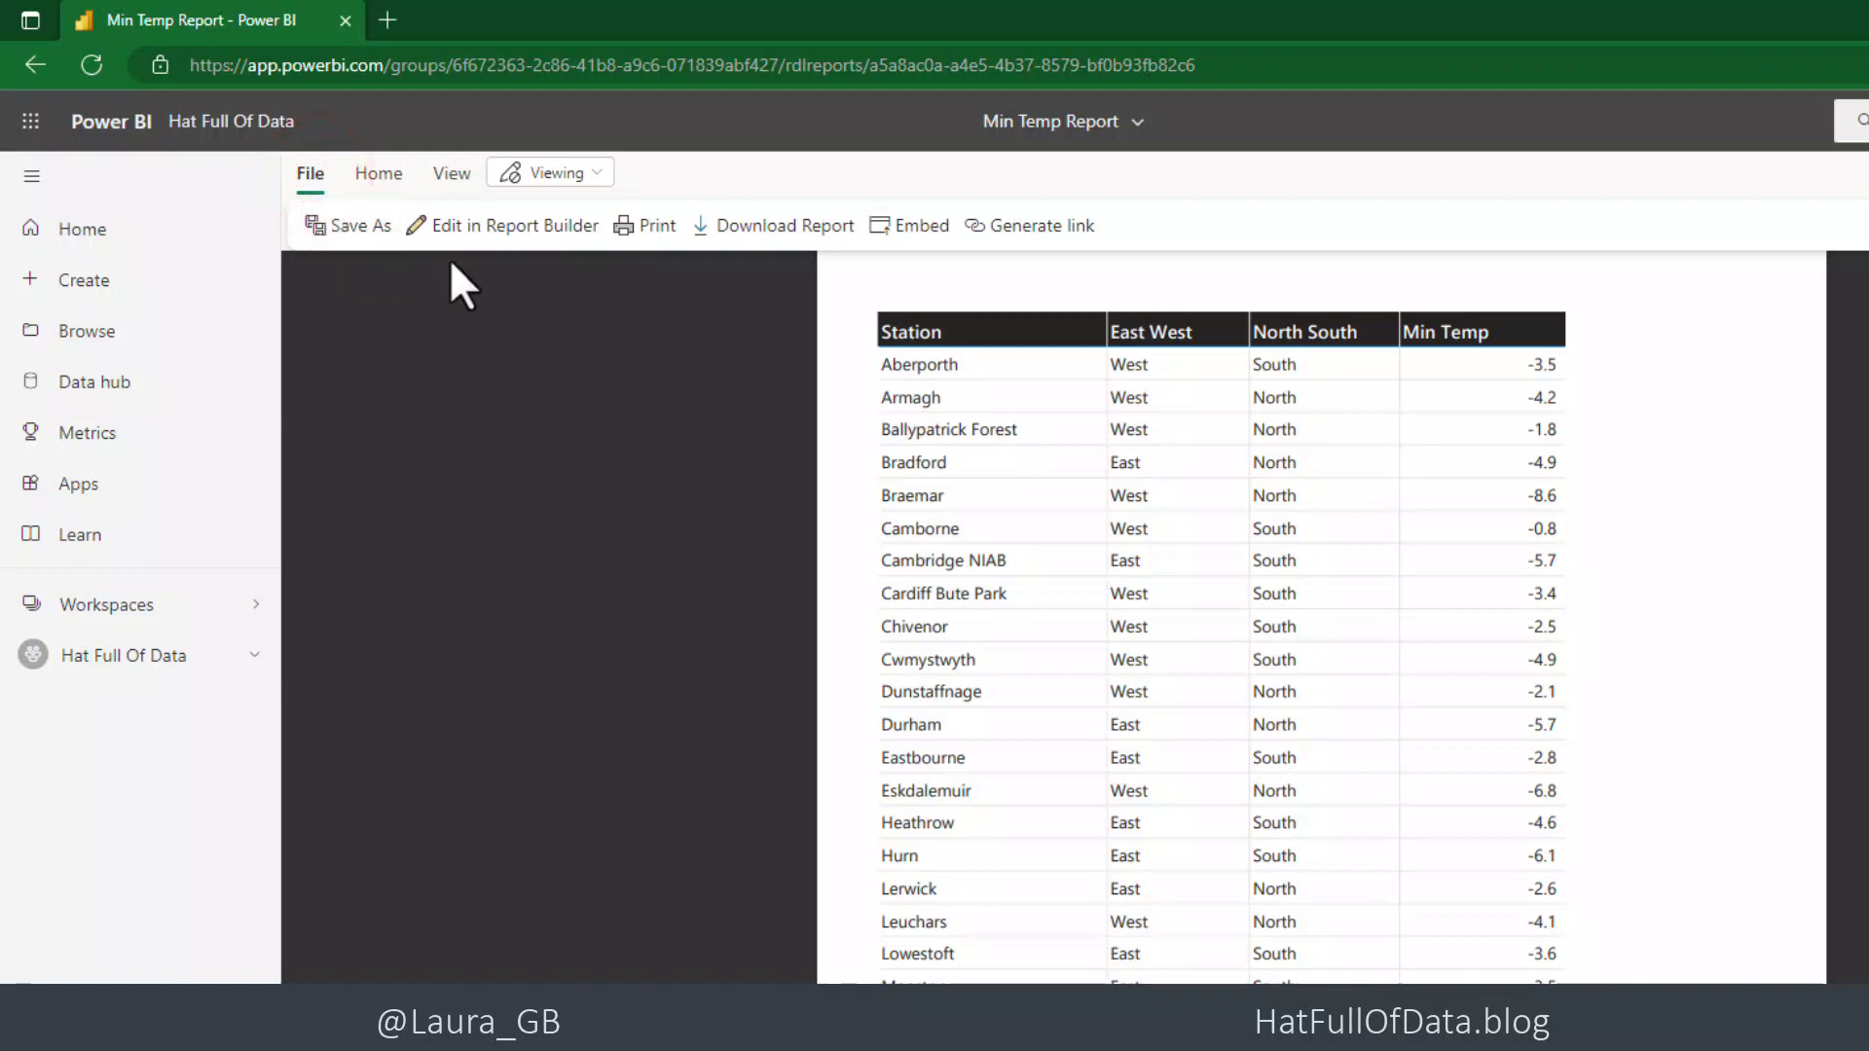
left_click(484, 236)
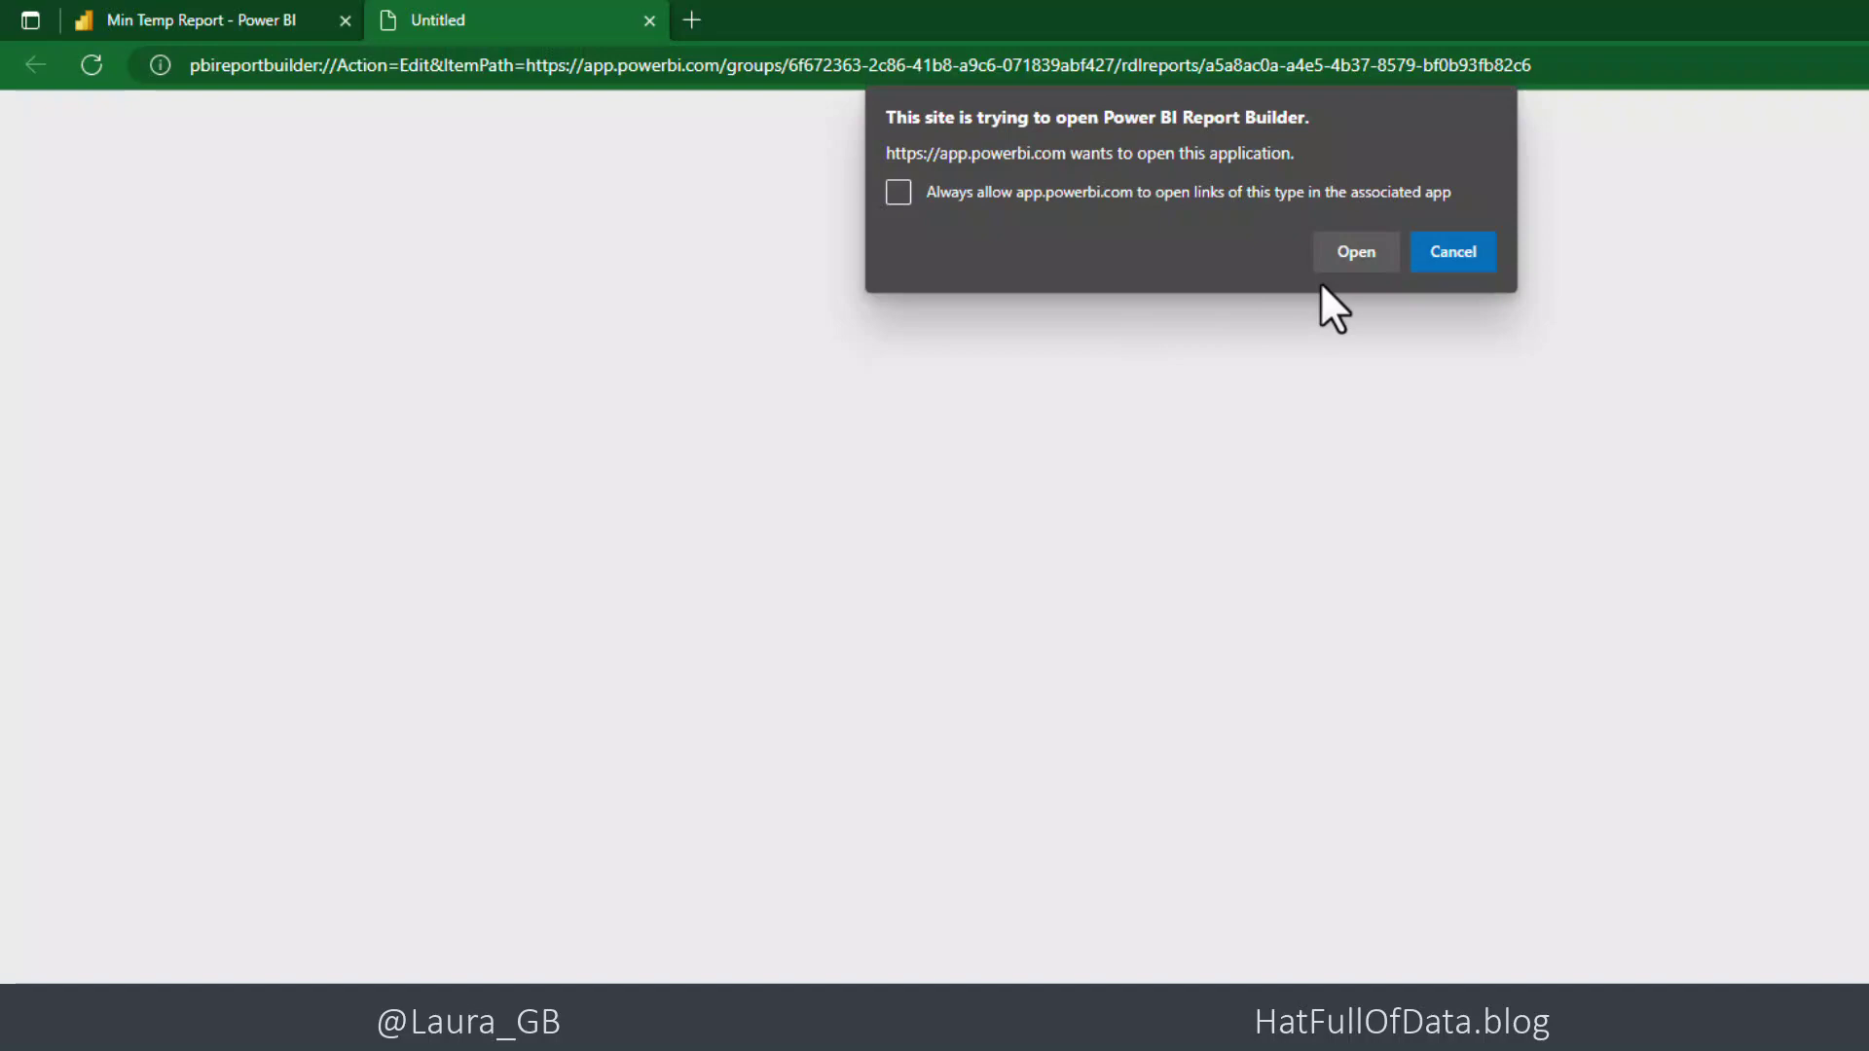
left_click(1365, 259)
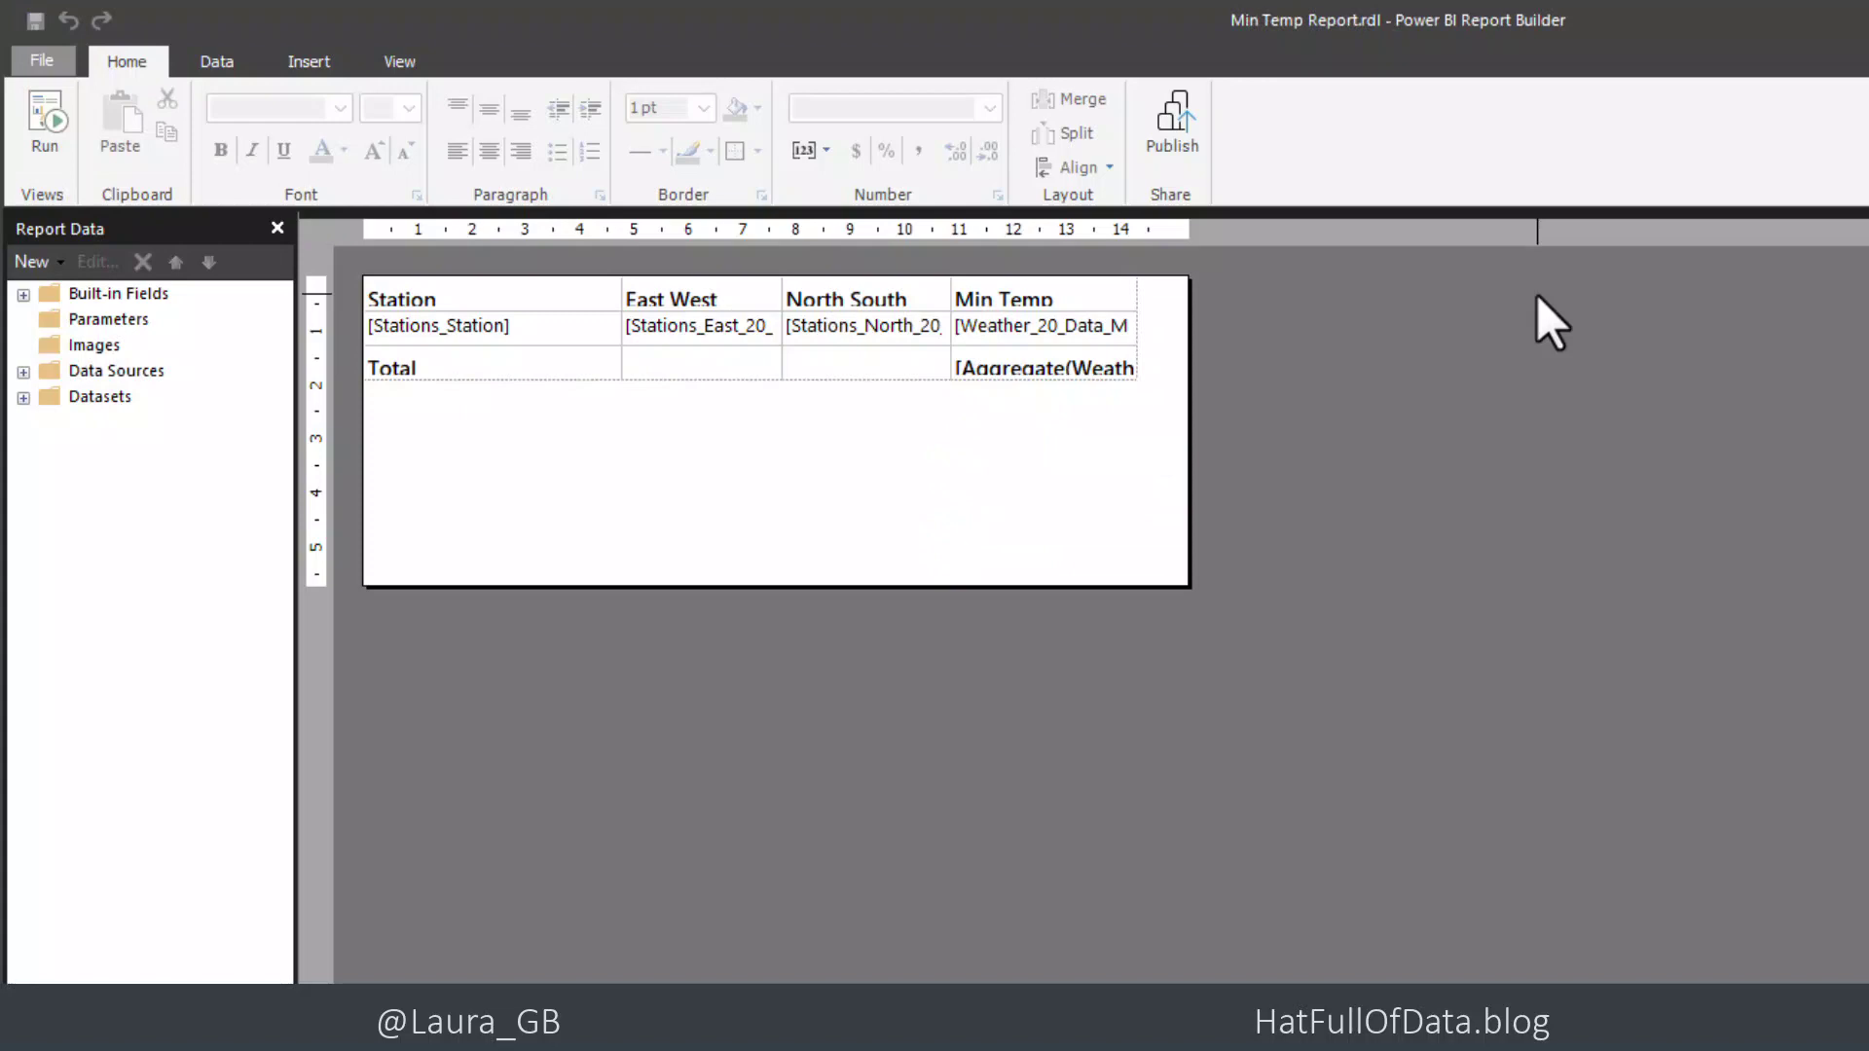
- Heighten the header and Total rows, then drag the body's bottom edge up to the Total row
left_click(558, 340)
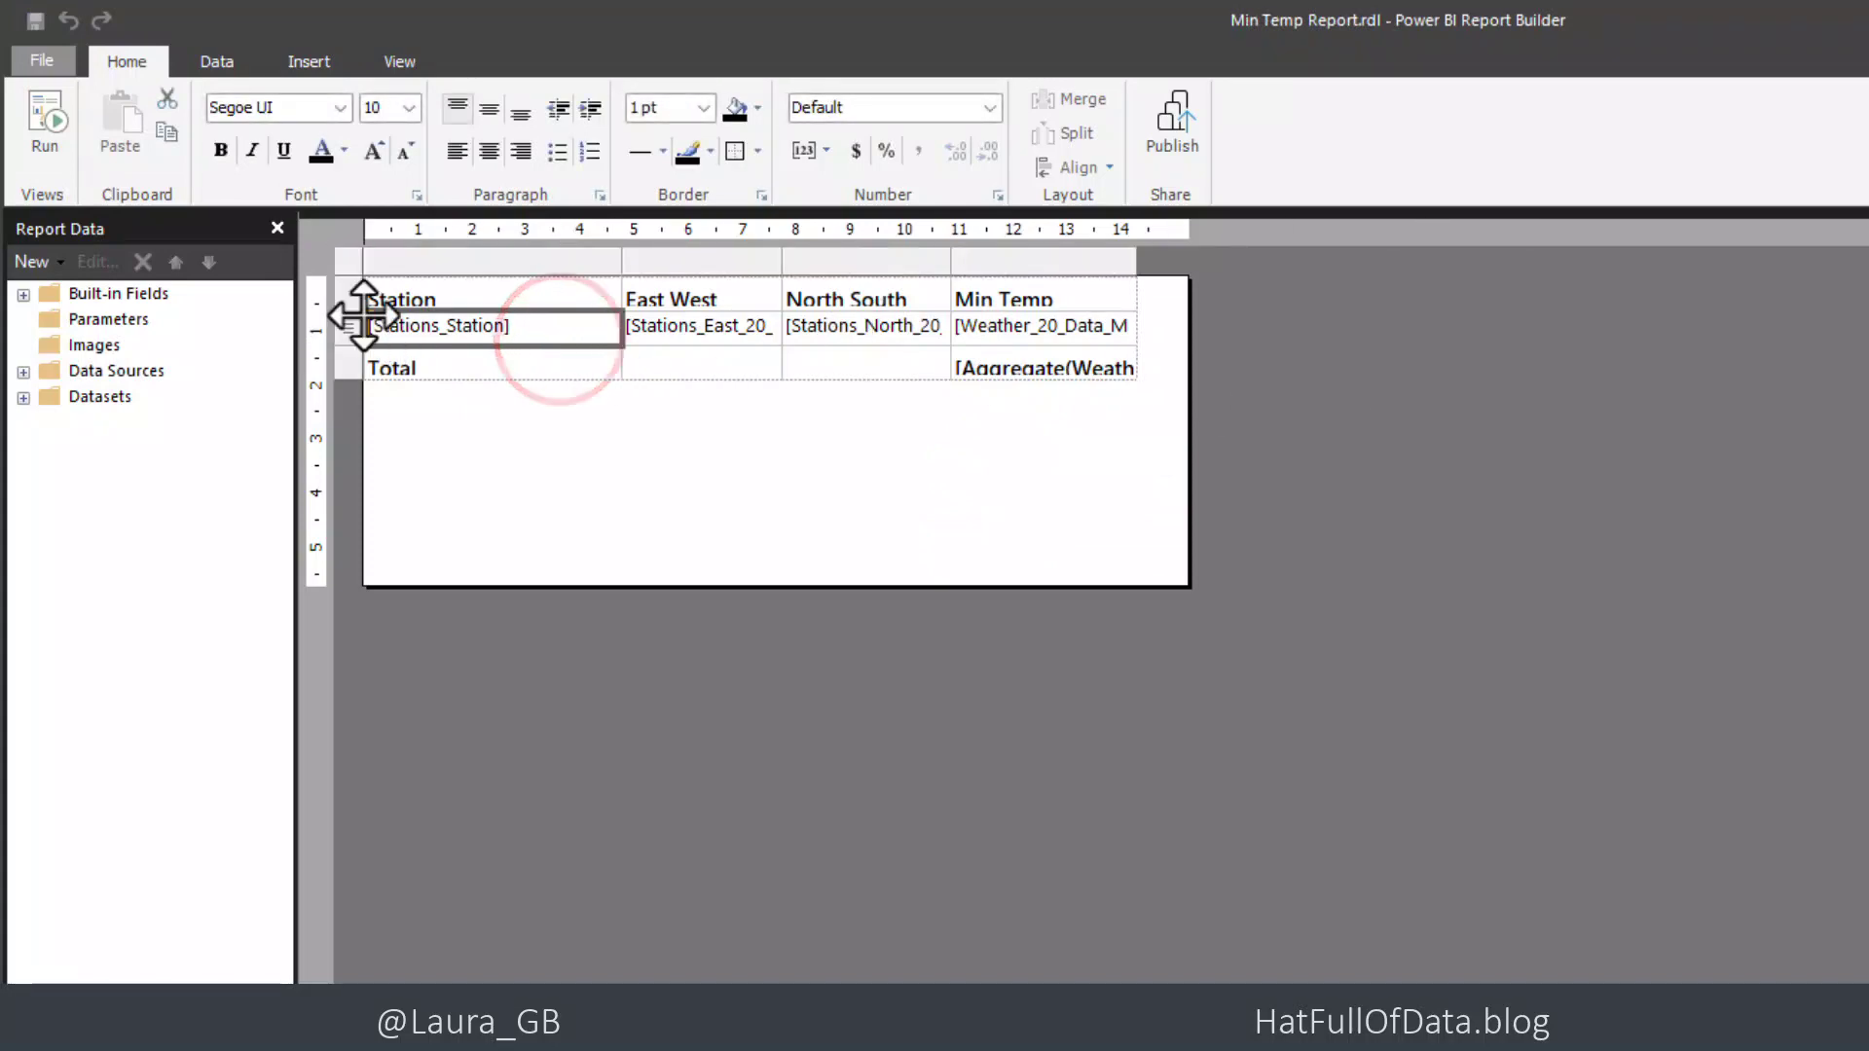
left_click_drag(348, 313, 347, 326)
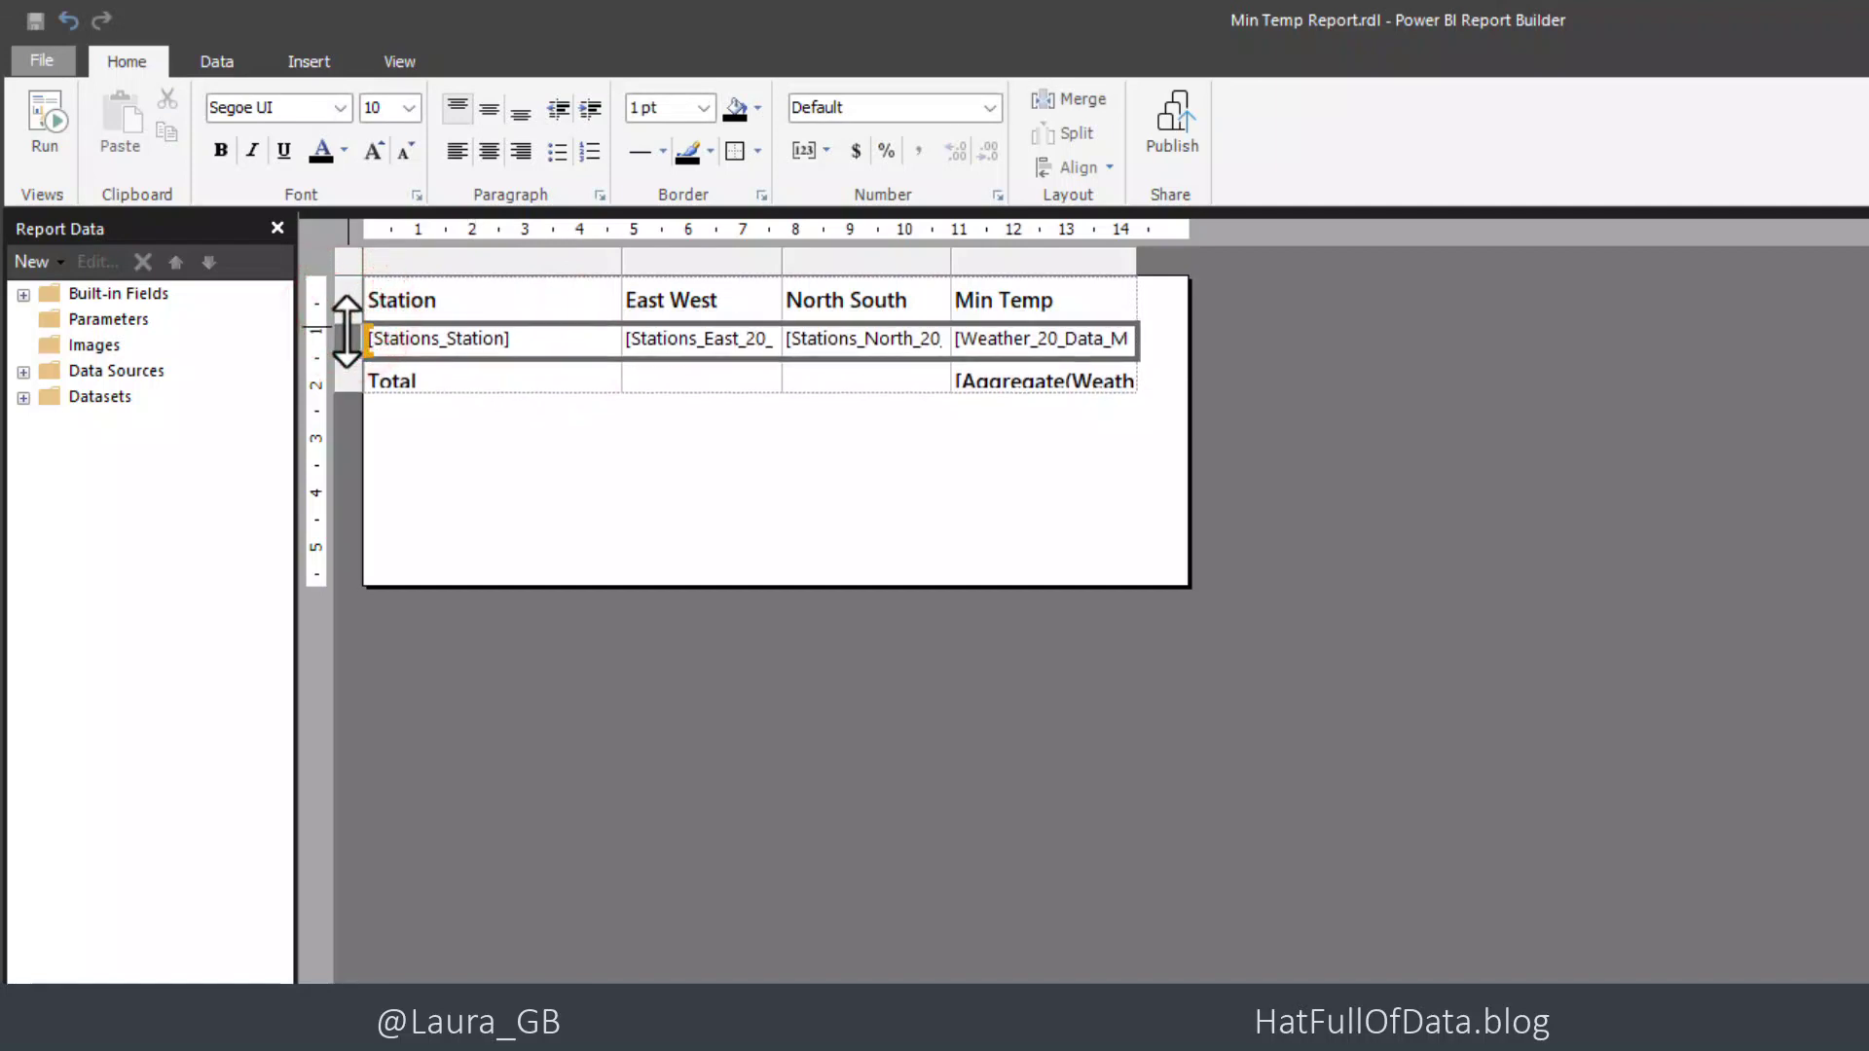
left_click(342, 395)
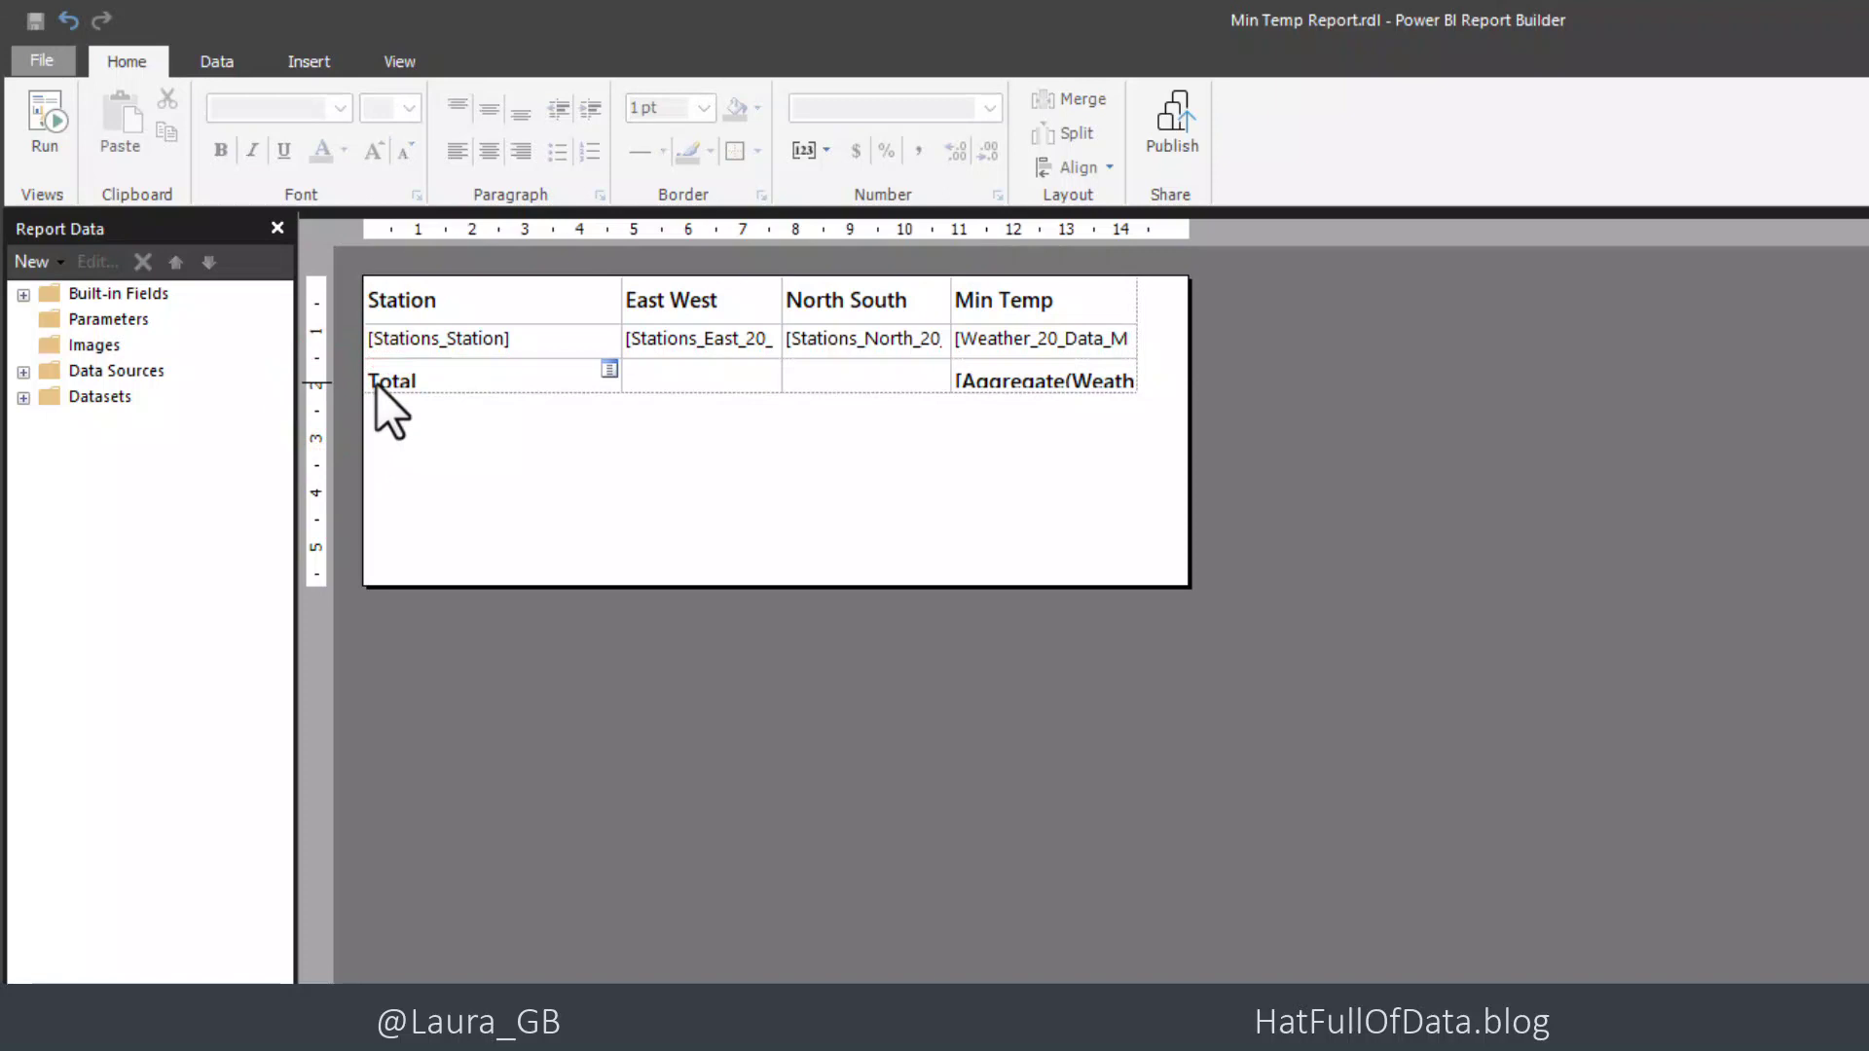
left_click(383, 380)
left_click(352, 389)
left_click_drag(352, 392, 352, 407)
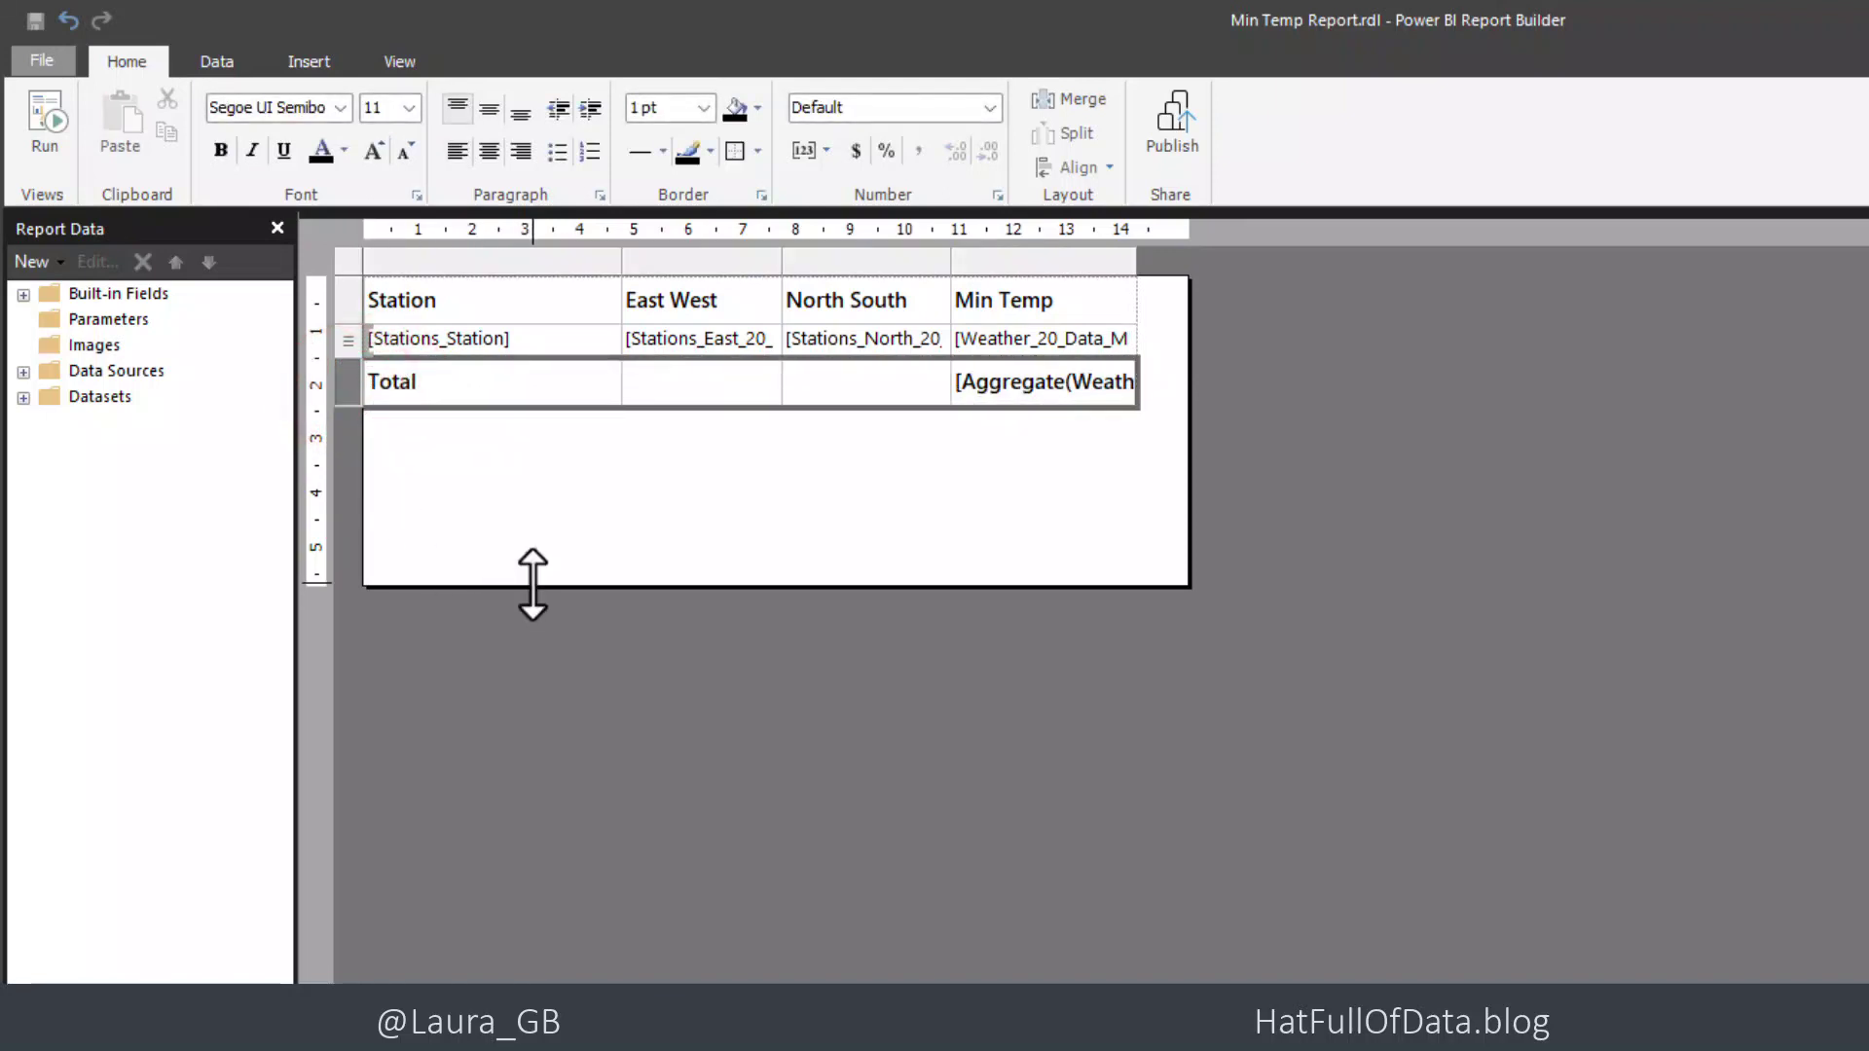
left_click_drag(530, 586, 529, 413)
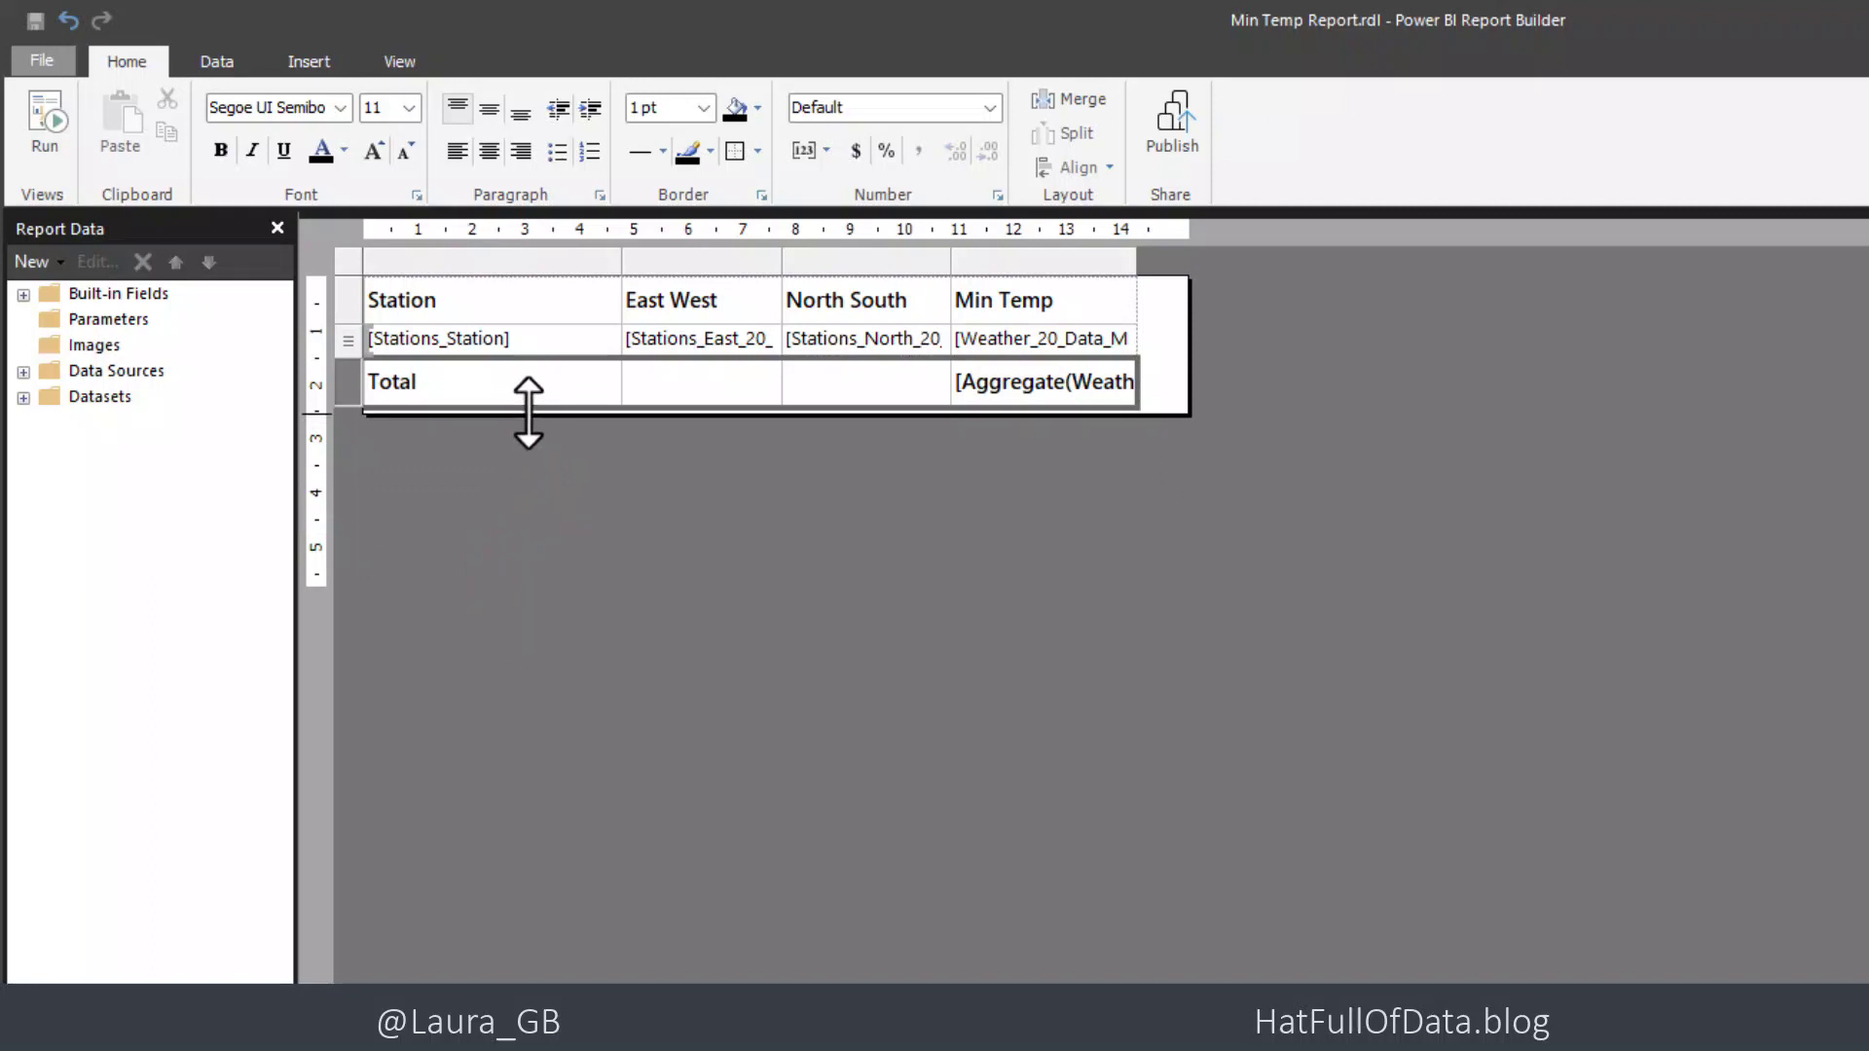
left_click_drag(529, 413, 528, 413)
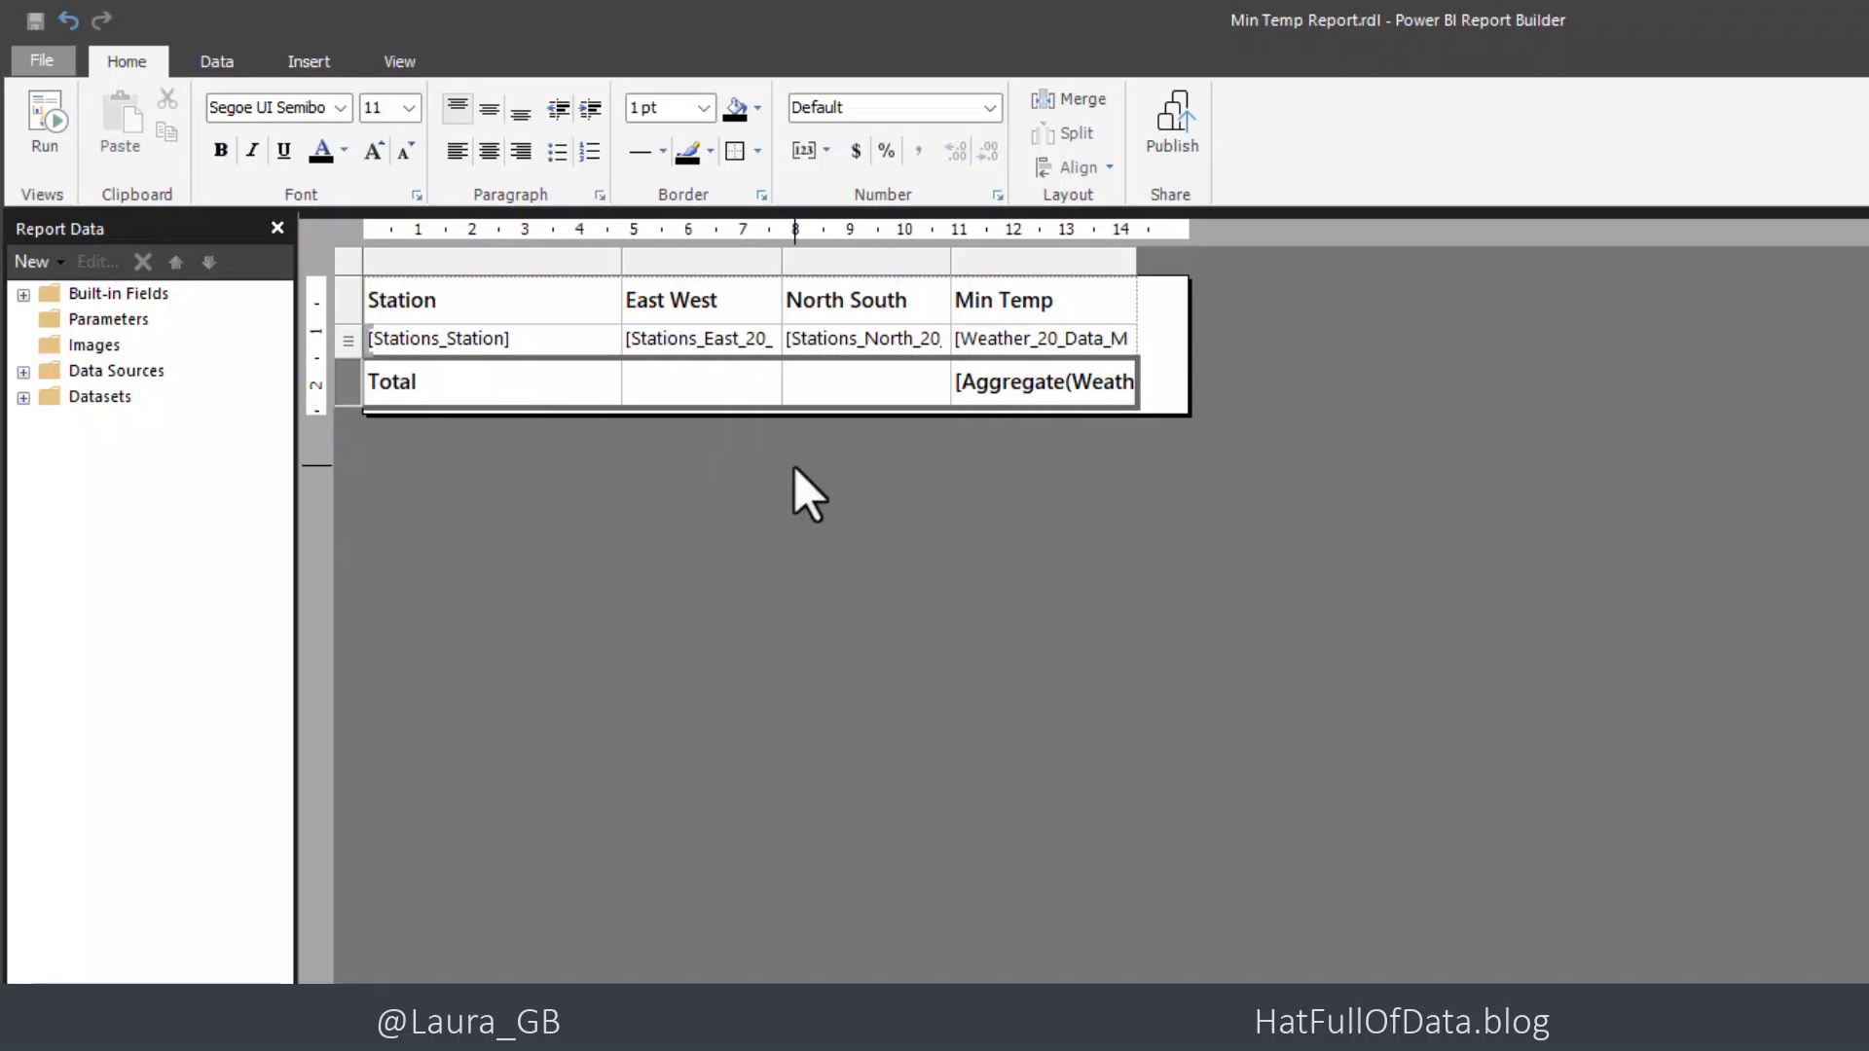
- Add a page header and drop the built-in Report Name field into it
left_click(314, 68)
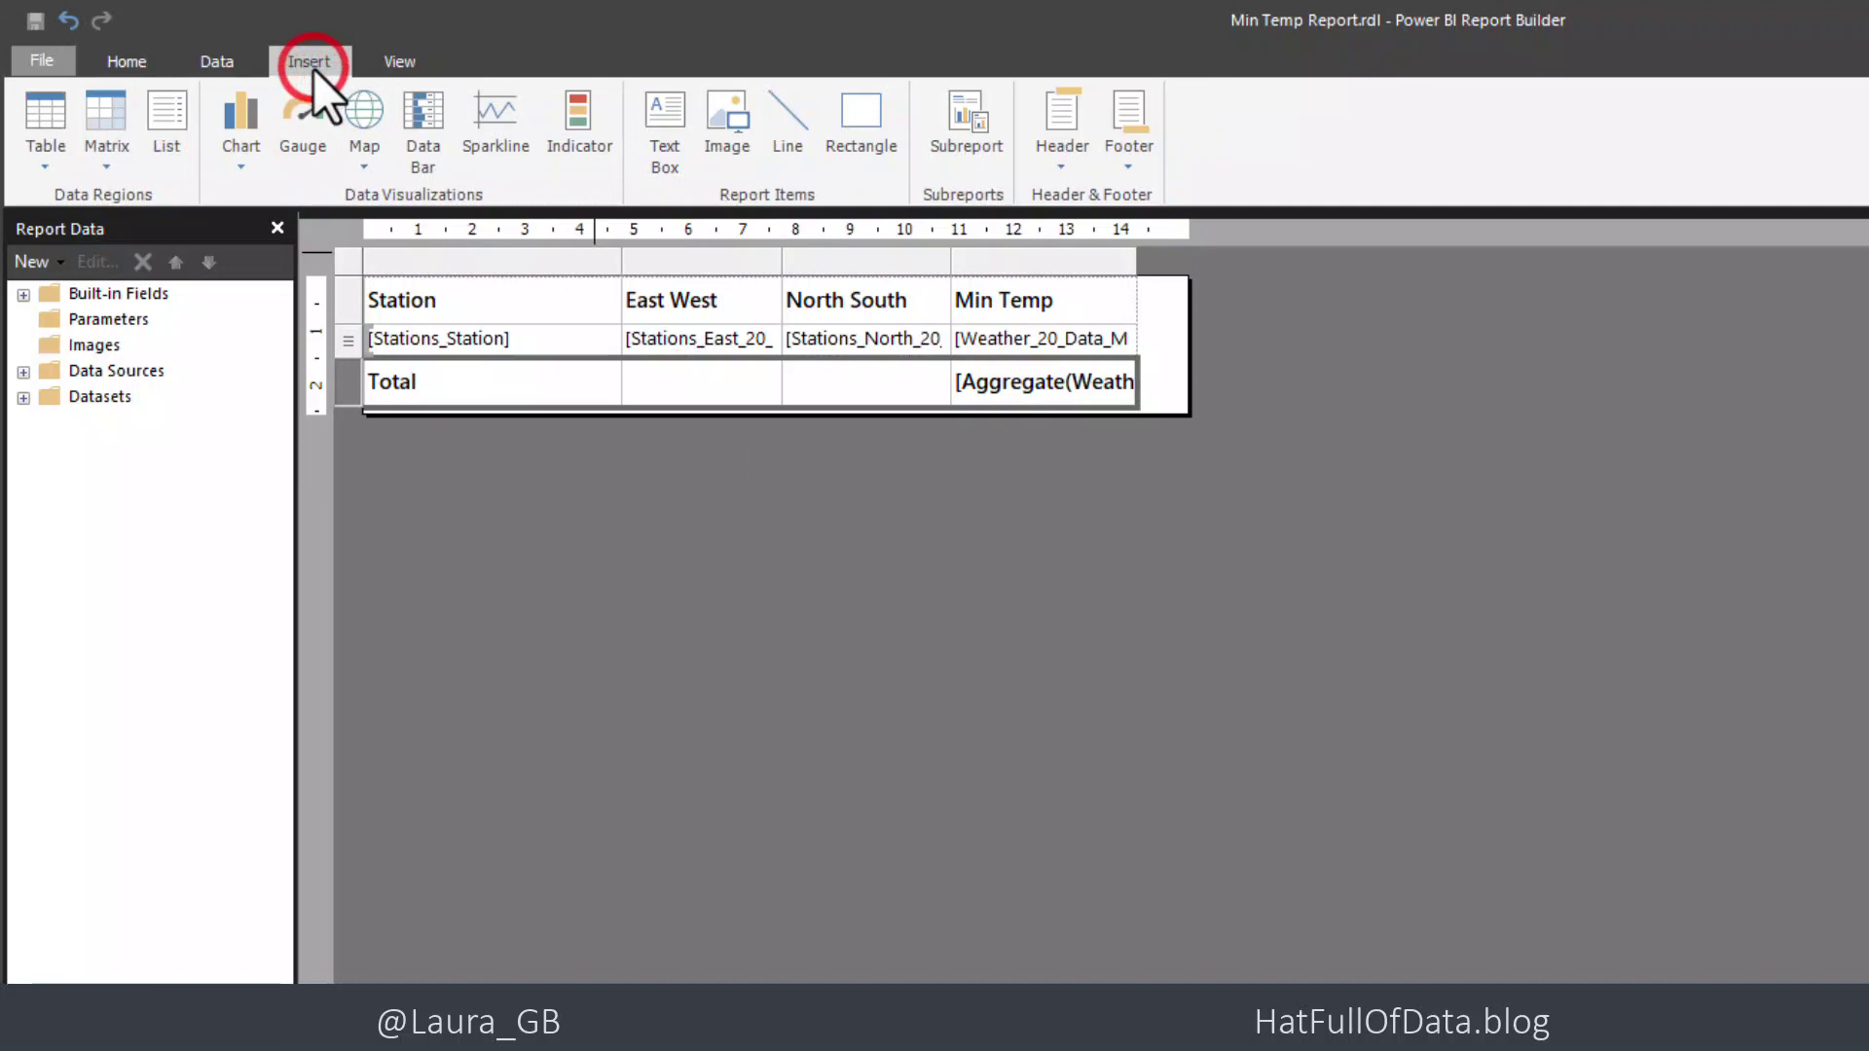
left_click(1071, 159)
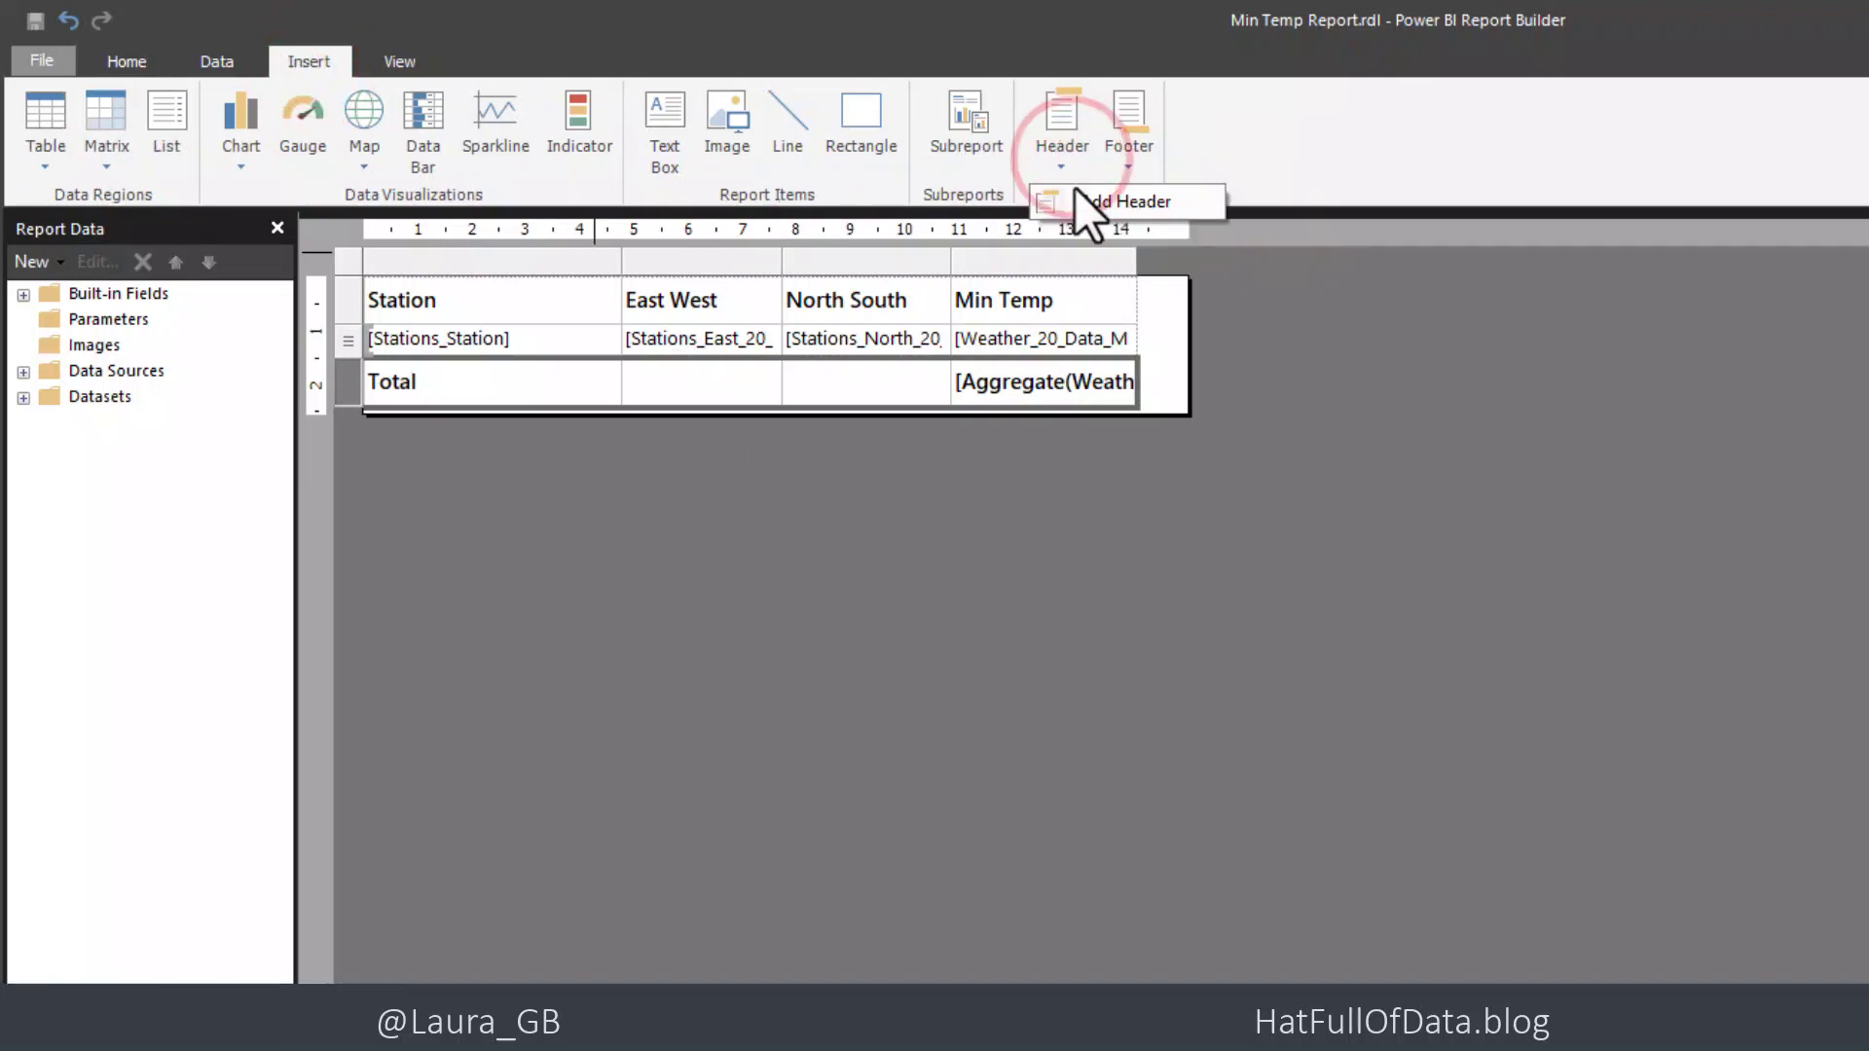
left_click(1075, 196)
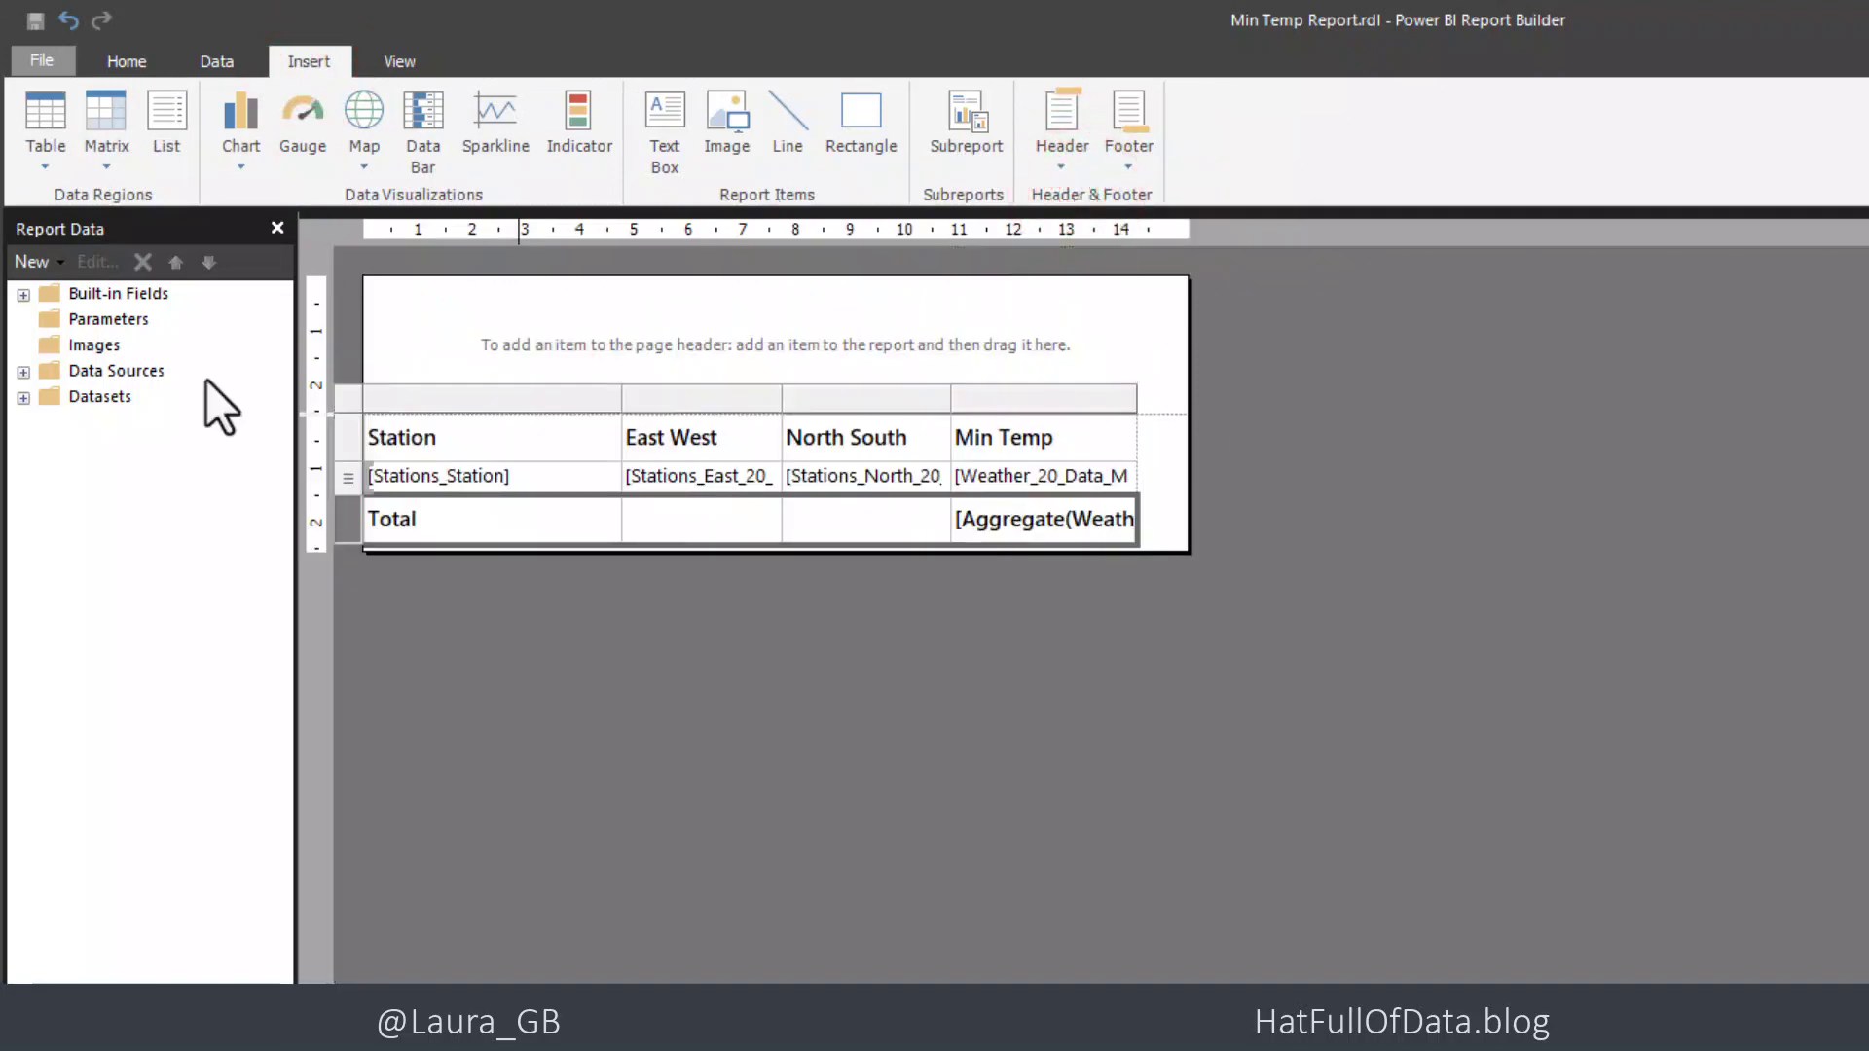
left_click(24, 294)
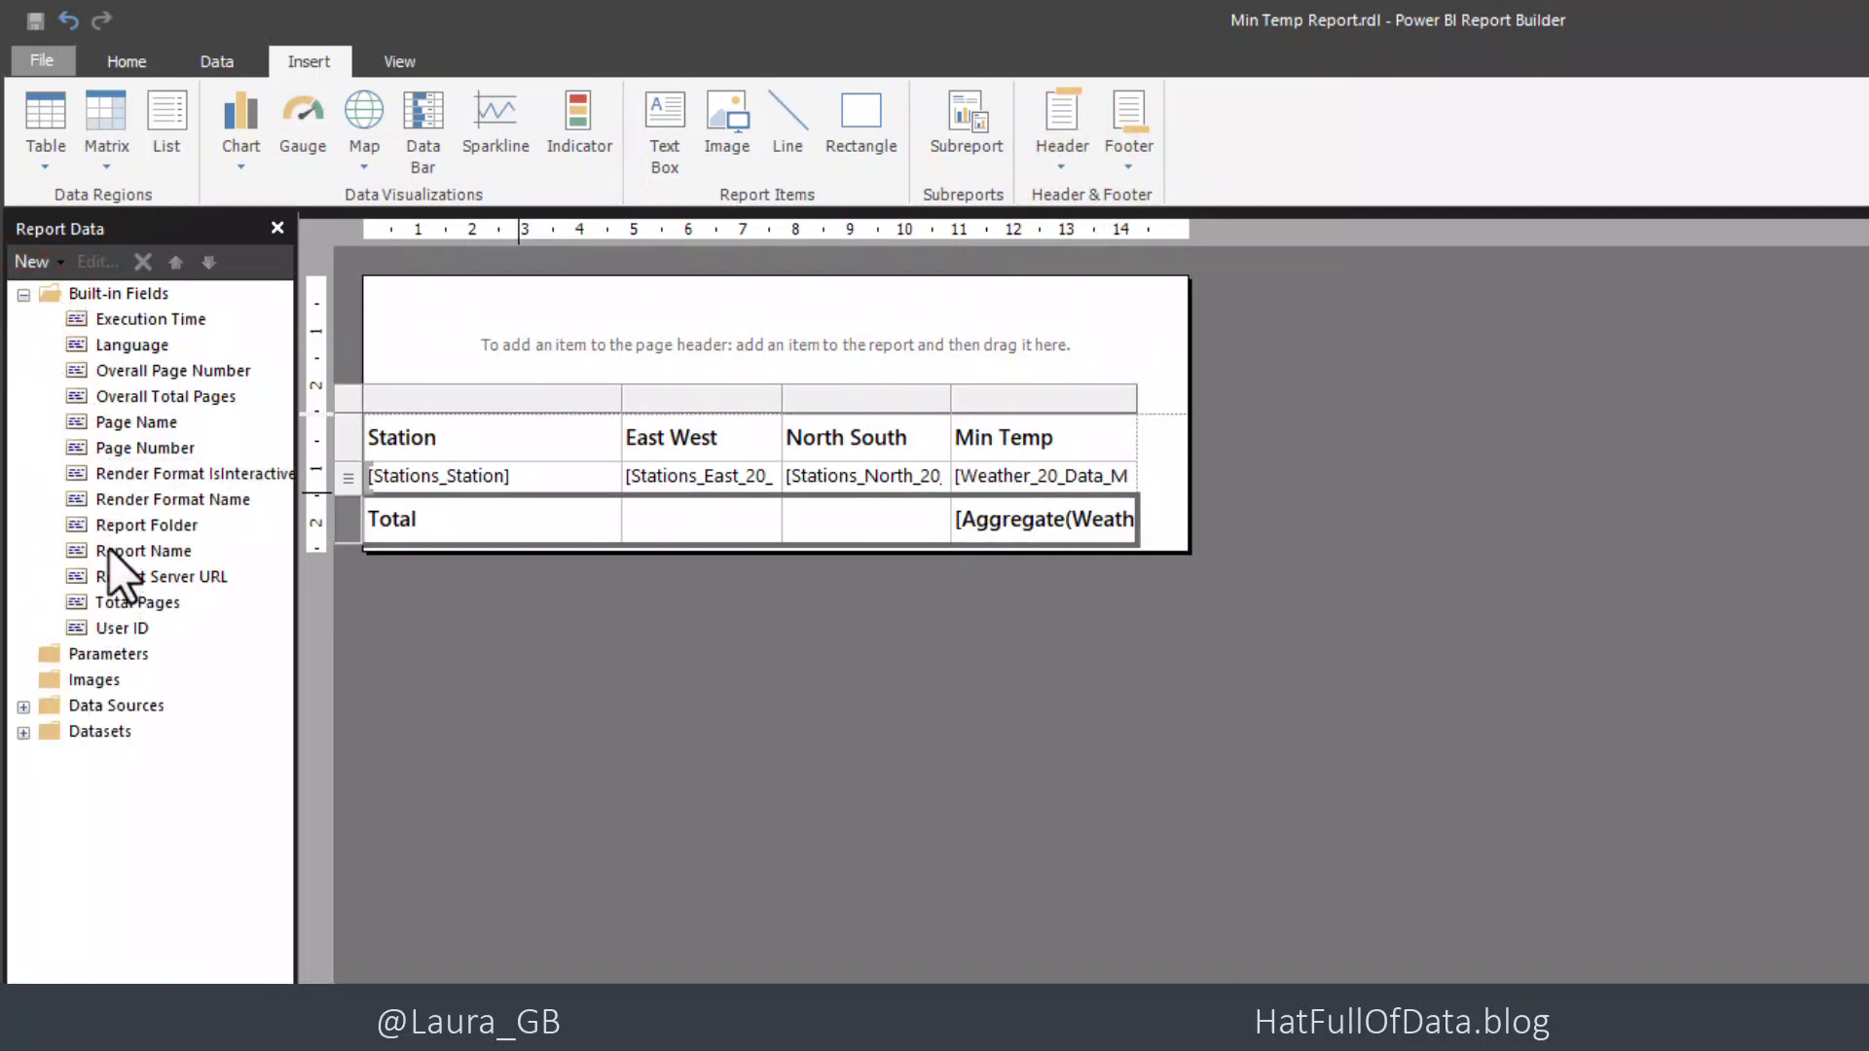
left_click_drag(109, 548, 375, 287)
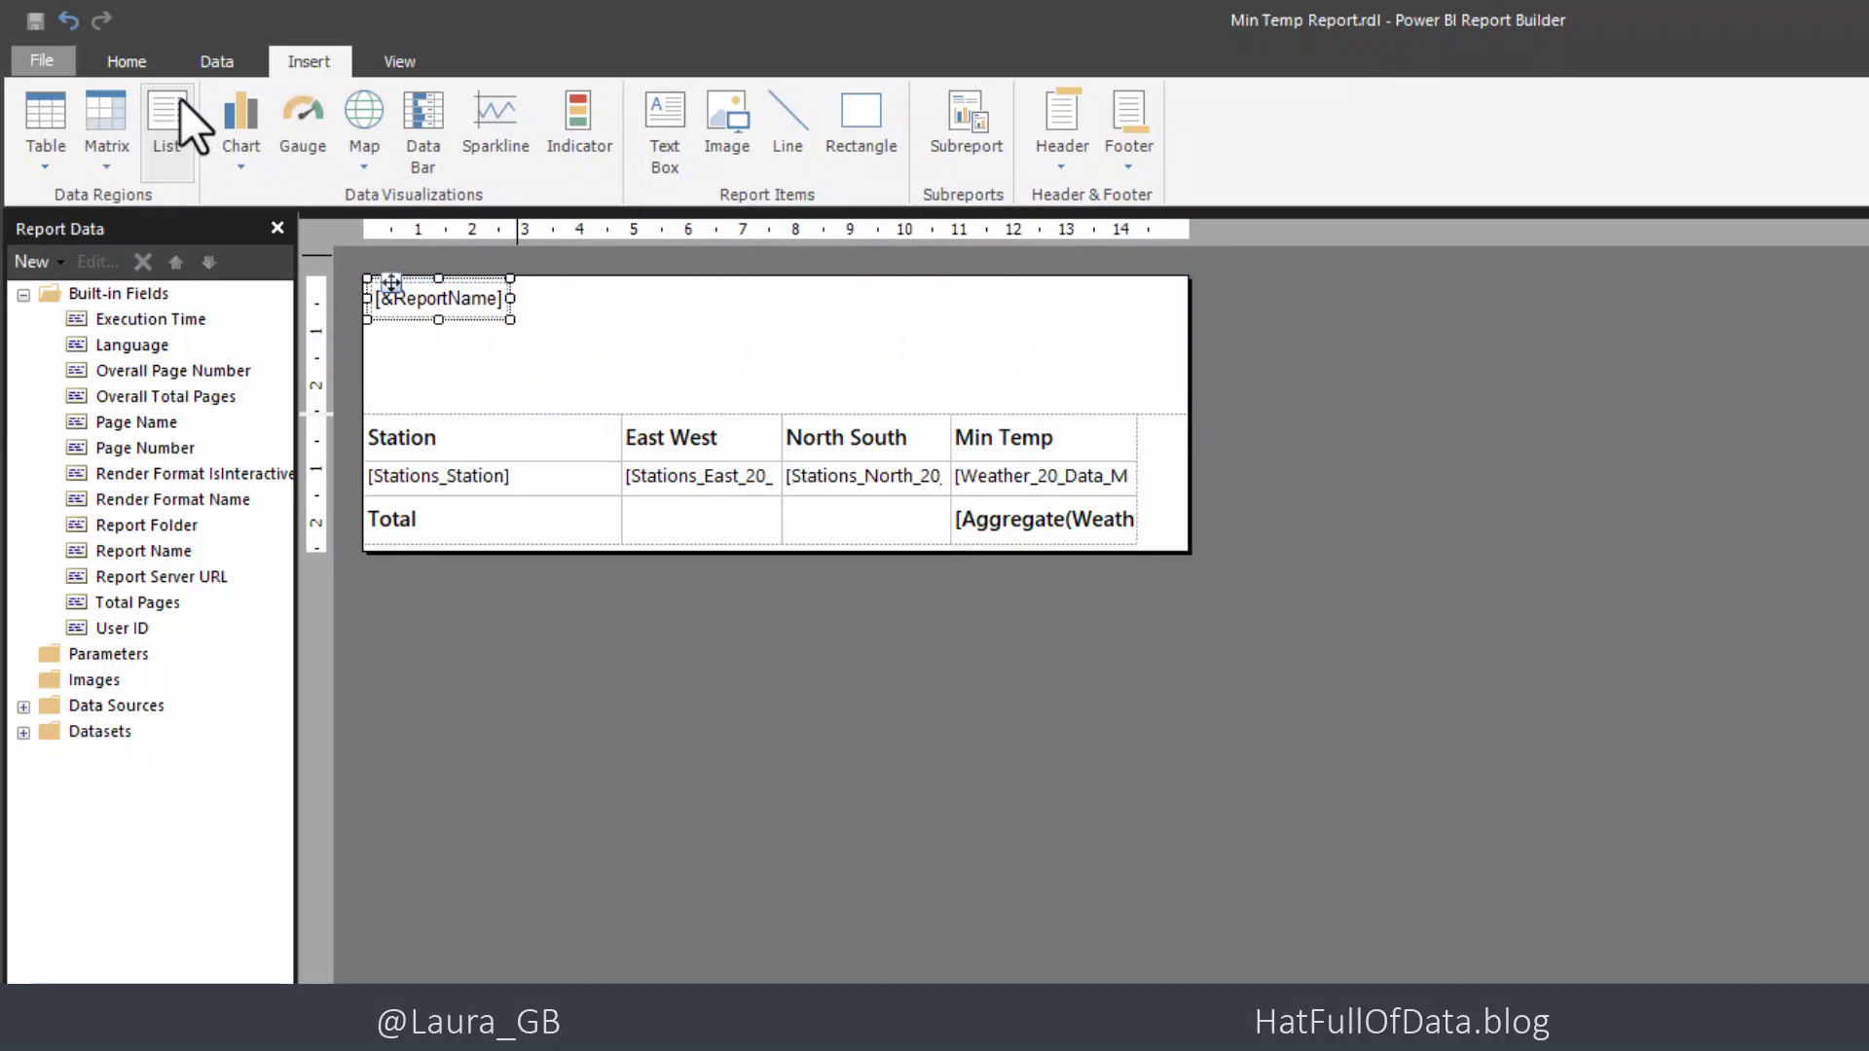
- Set the report name text to 24 pt and widen its textbox across the table's width
left_click(143, 65)
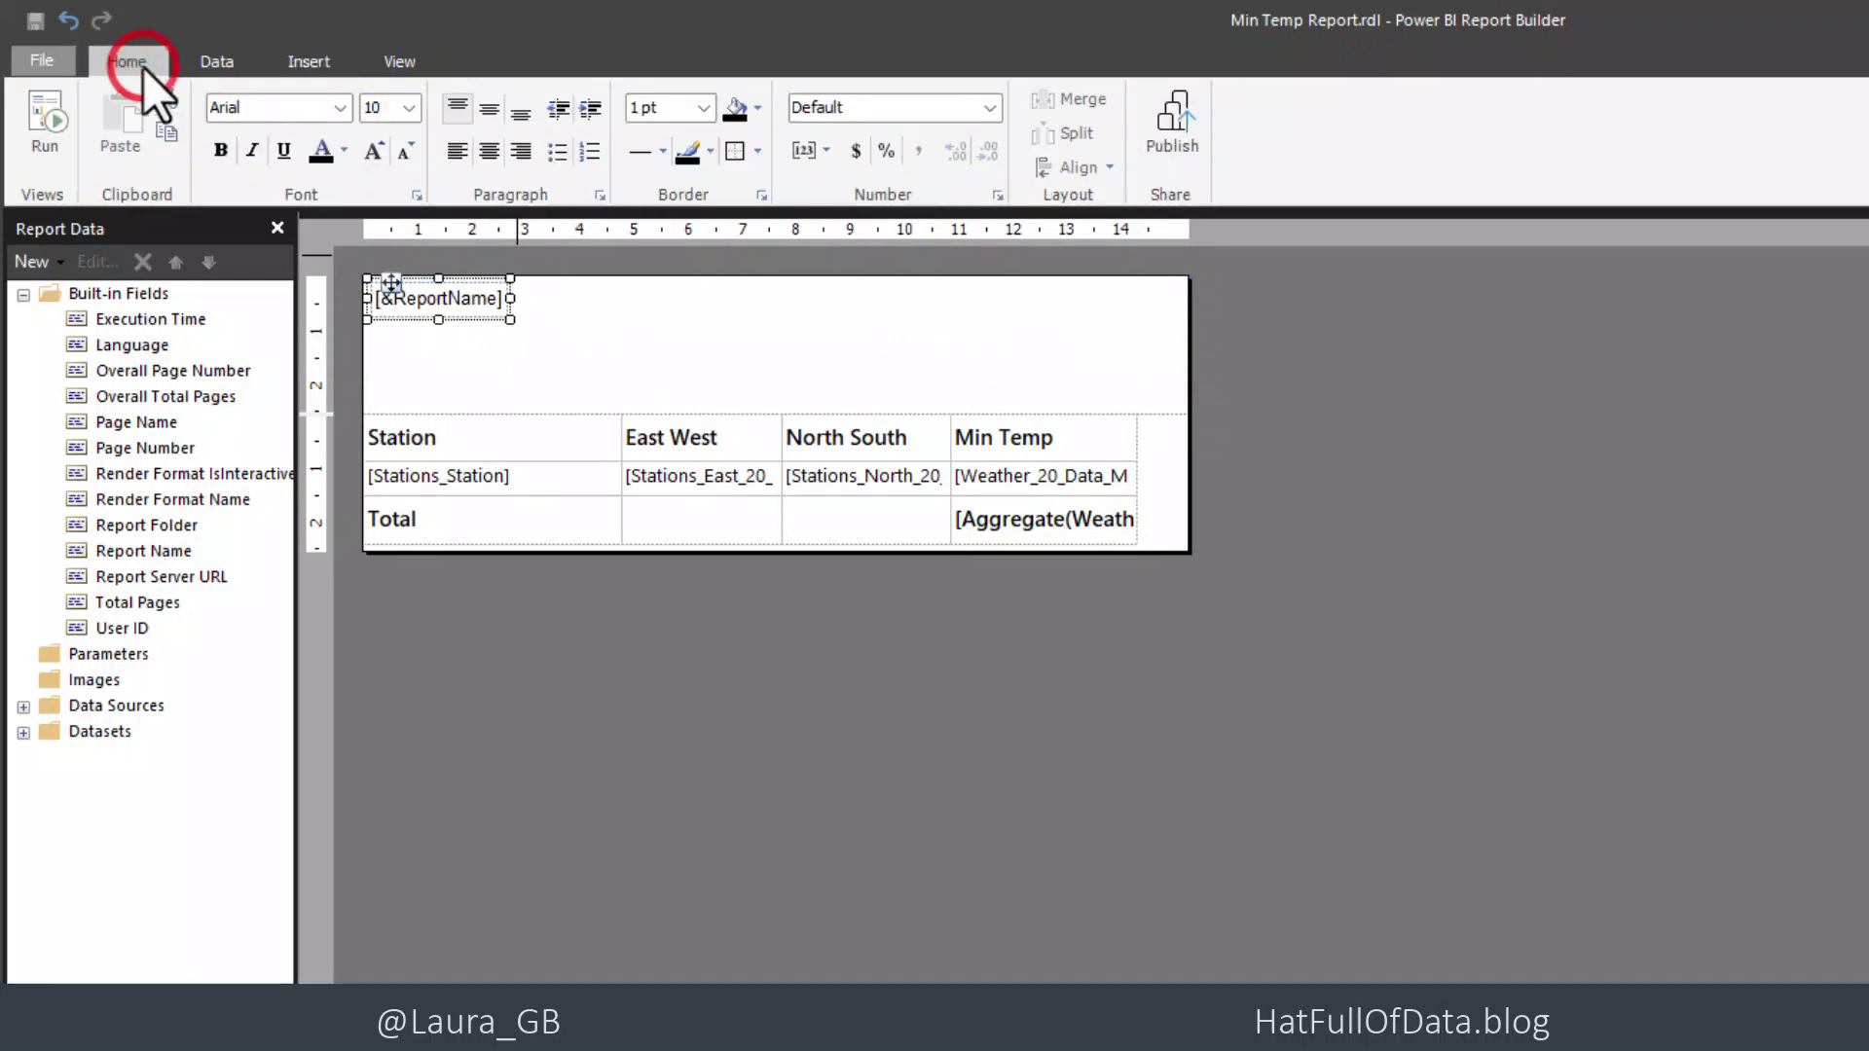
left_click(410, 107)
left_click(384, 323)
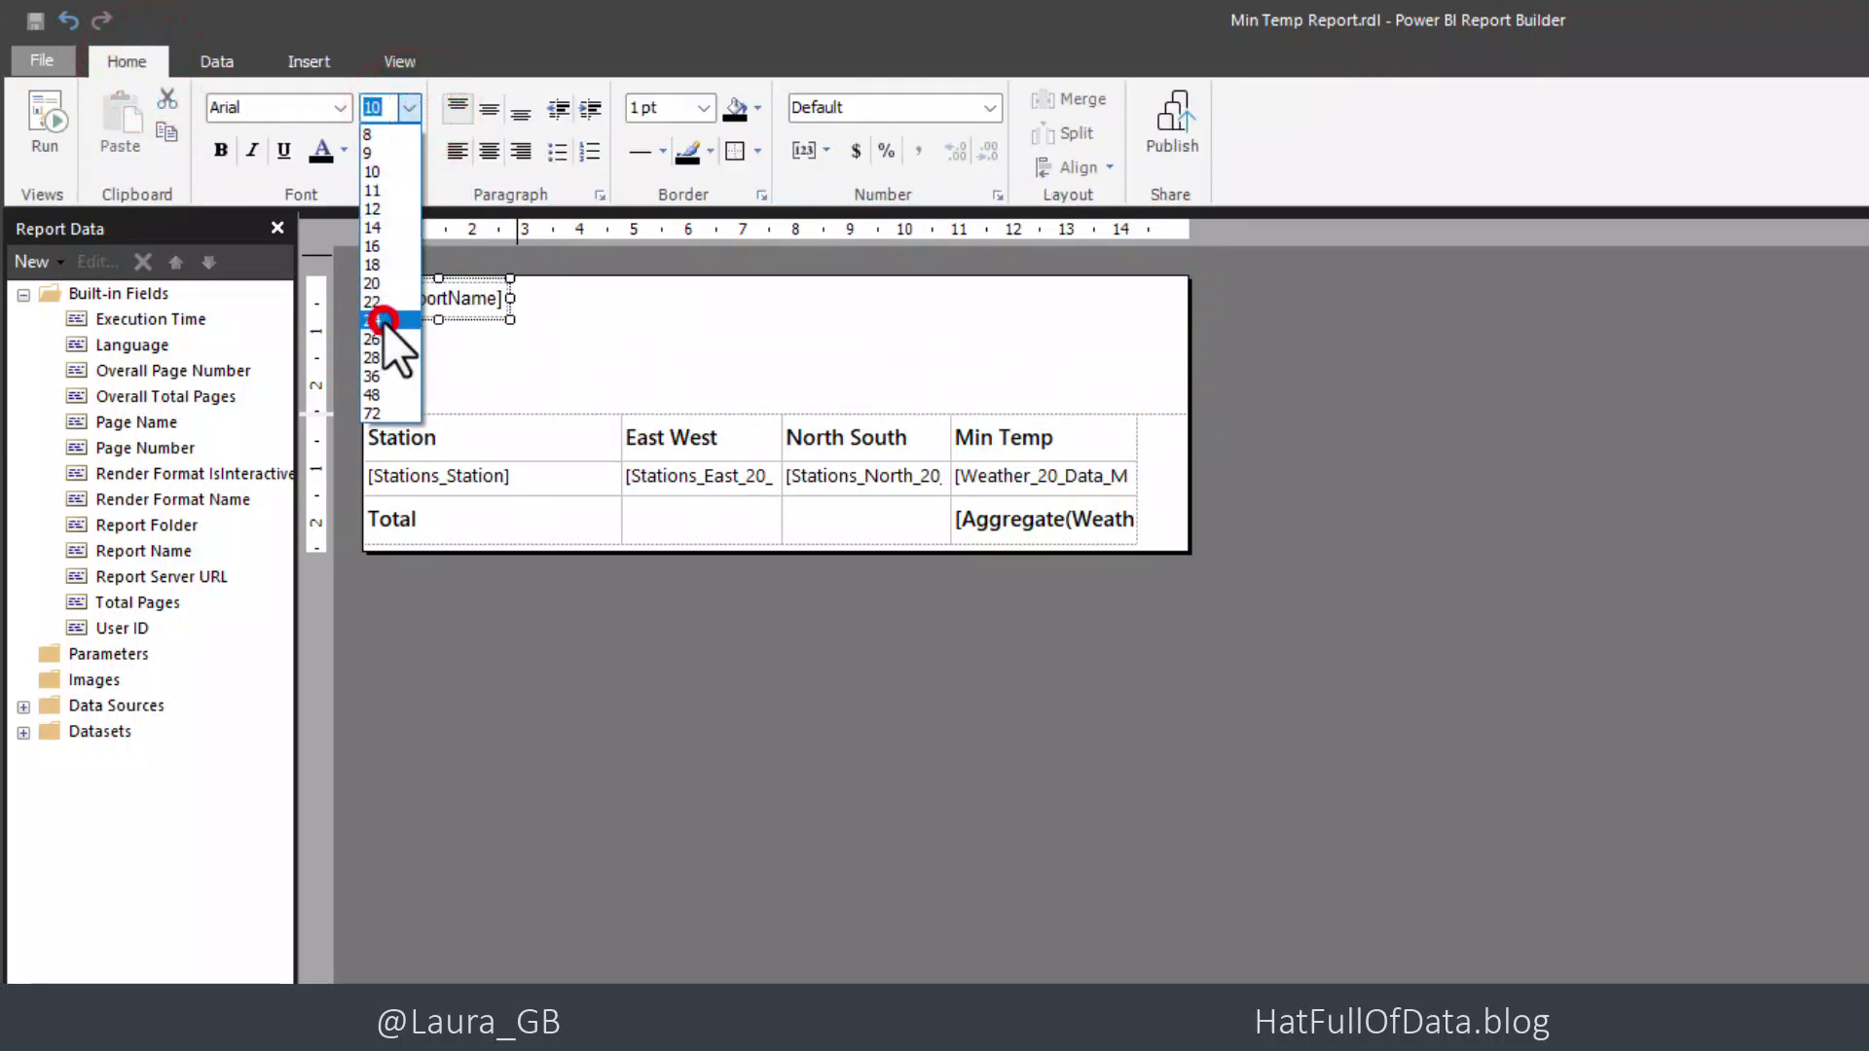
left_click_drag(511, 321, 1164, 373)
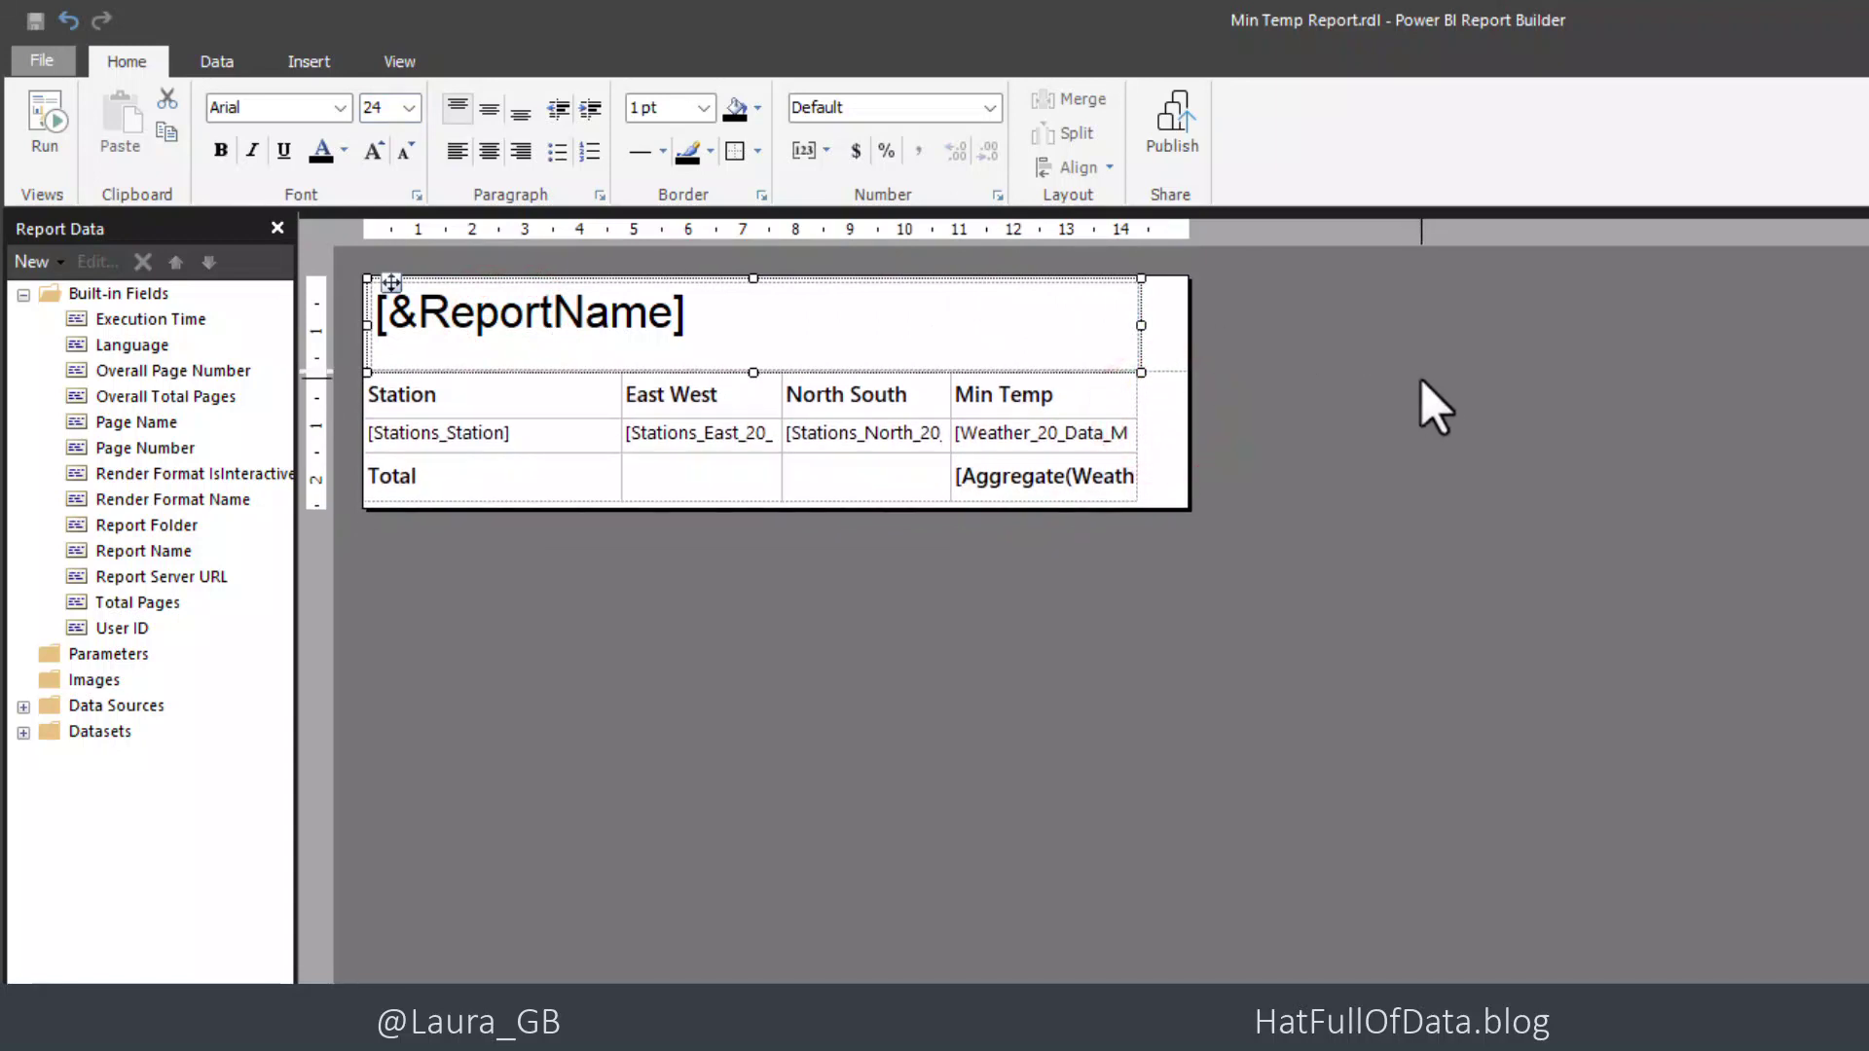
left_click(1382, 422)
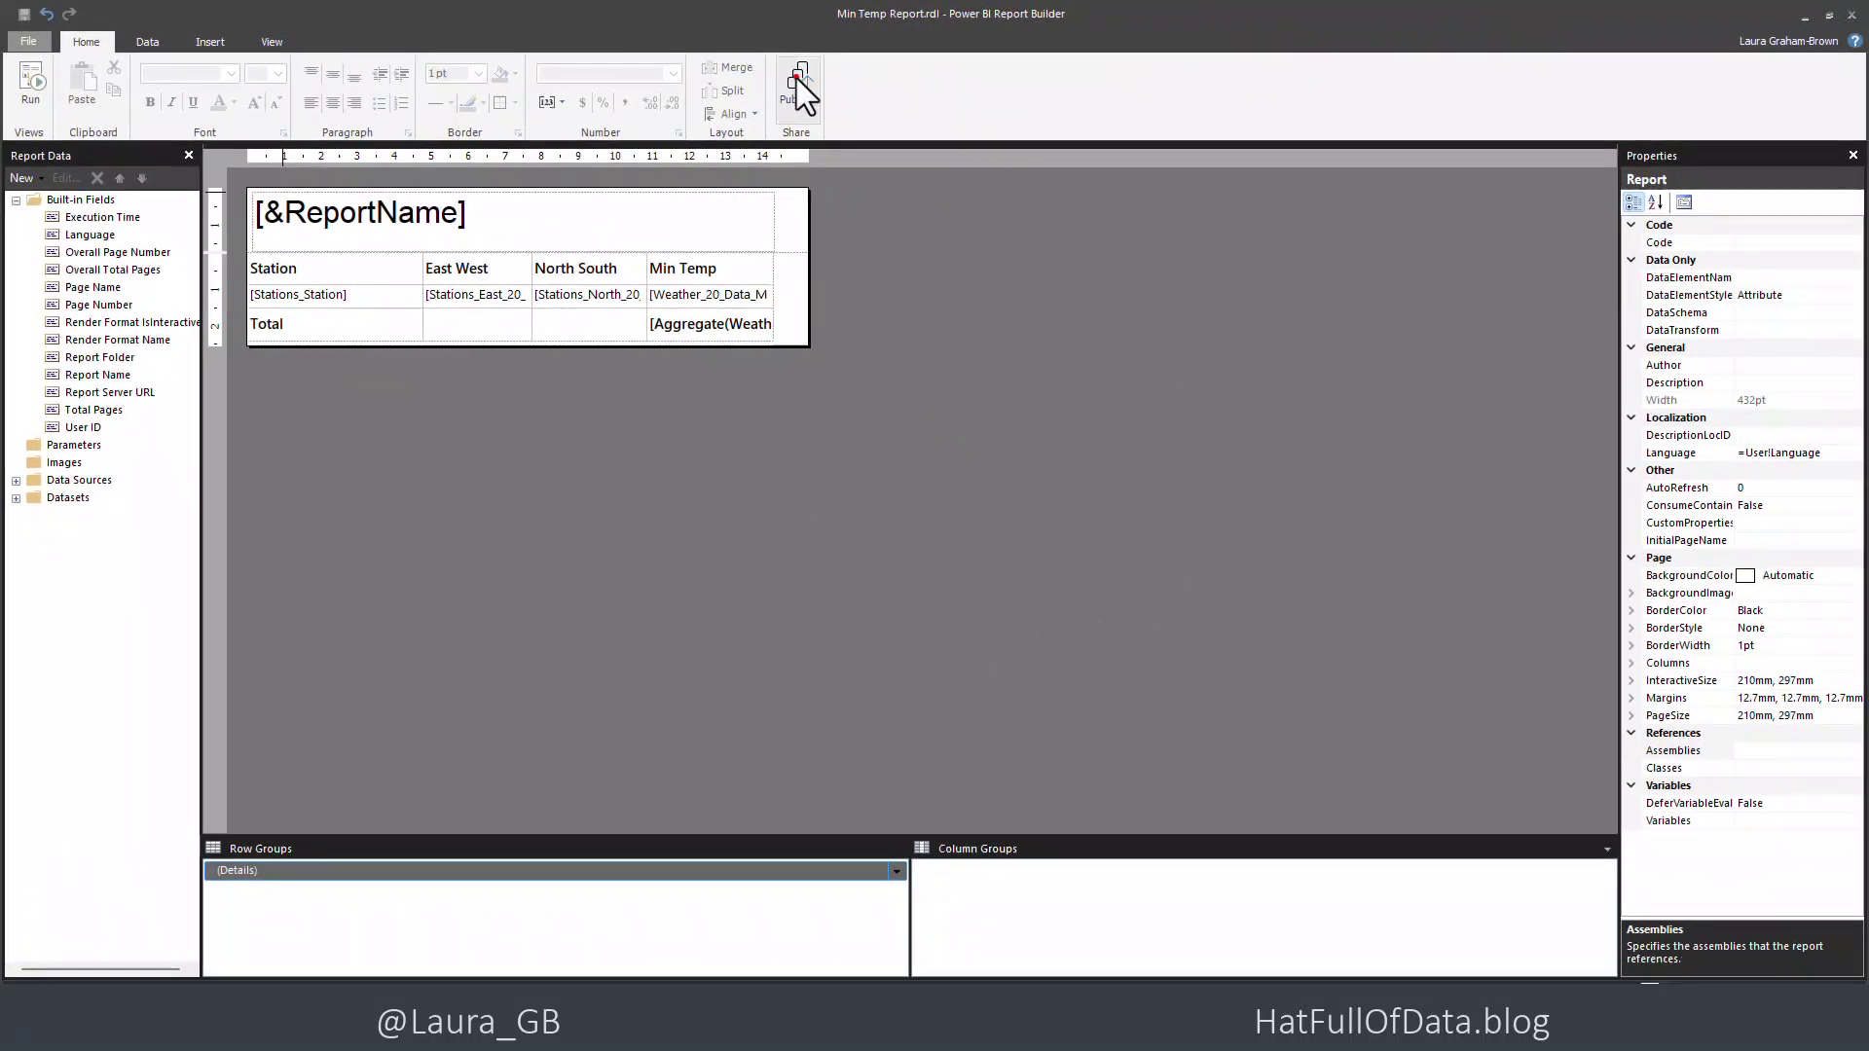
- Publish to Hat Full Of Data and confirm Yes to replace the existing Min Temp Report
left_click(796, 80)
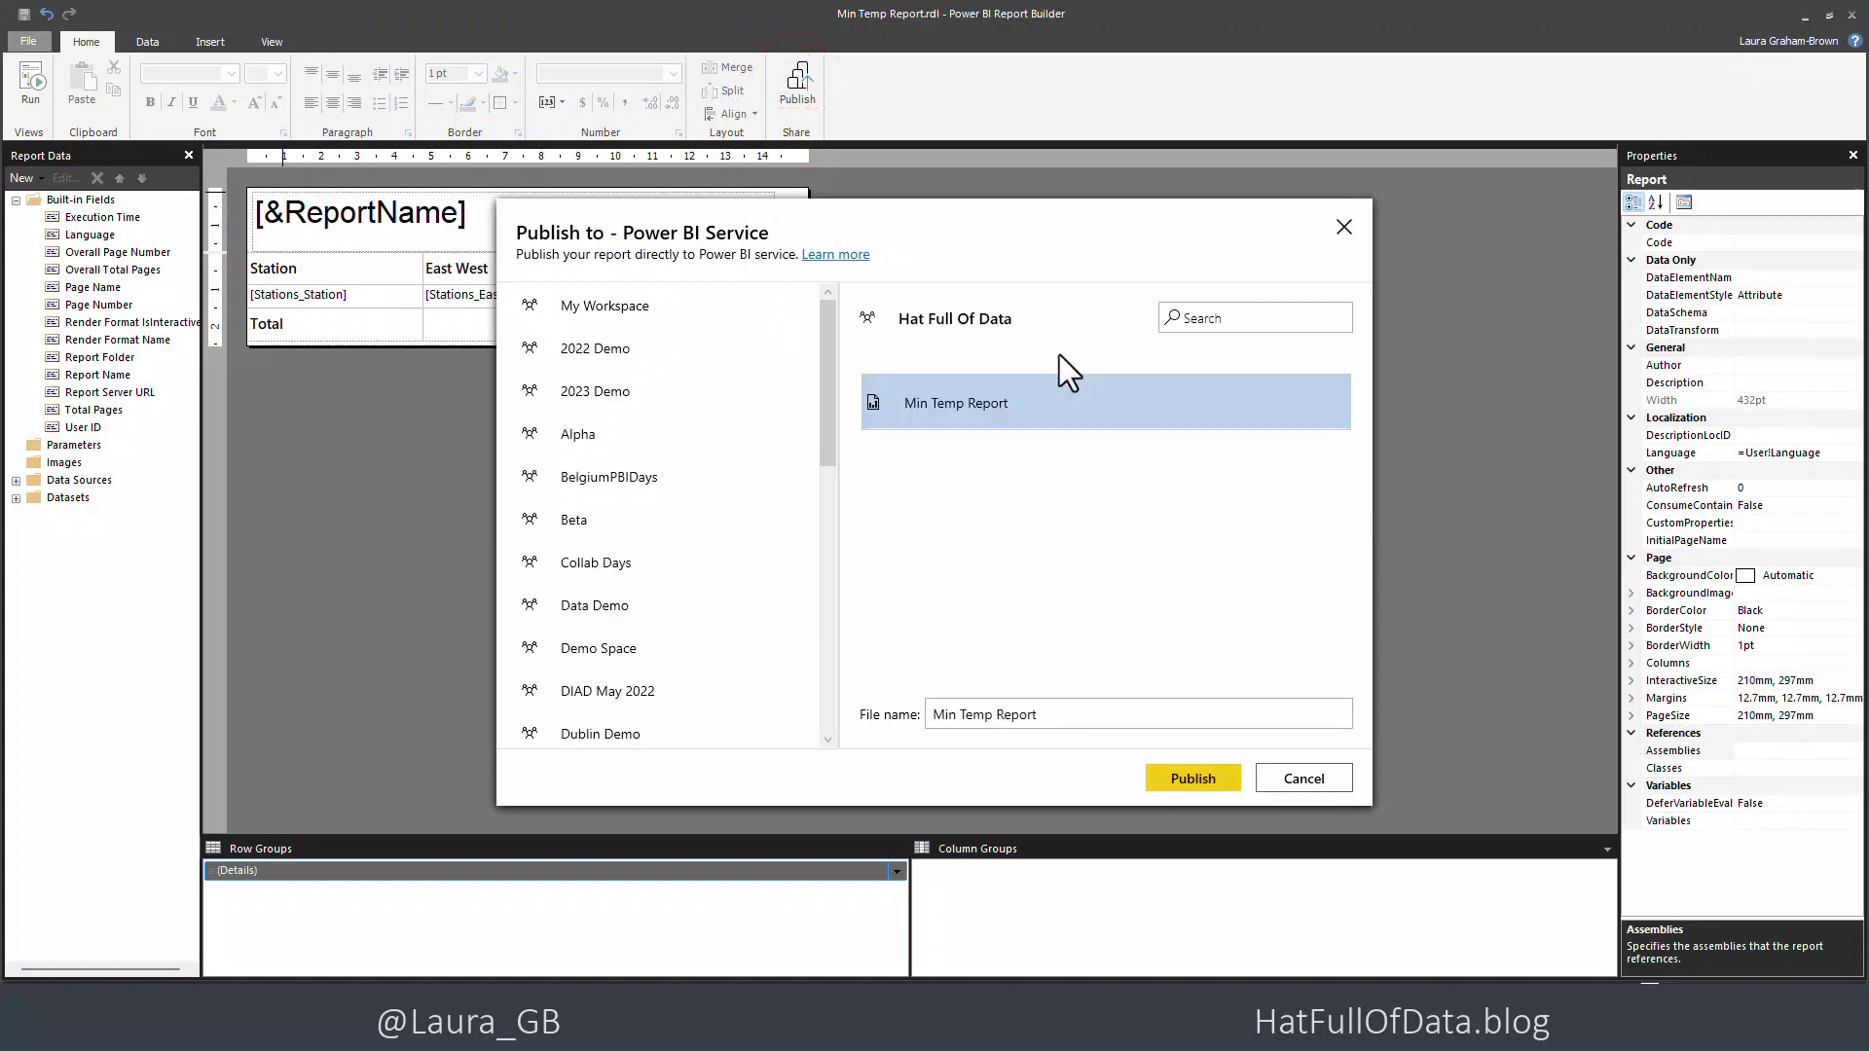
left_click(1196, 778)
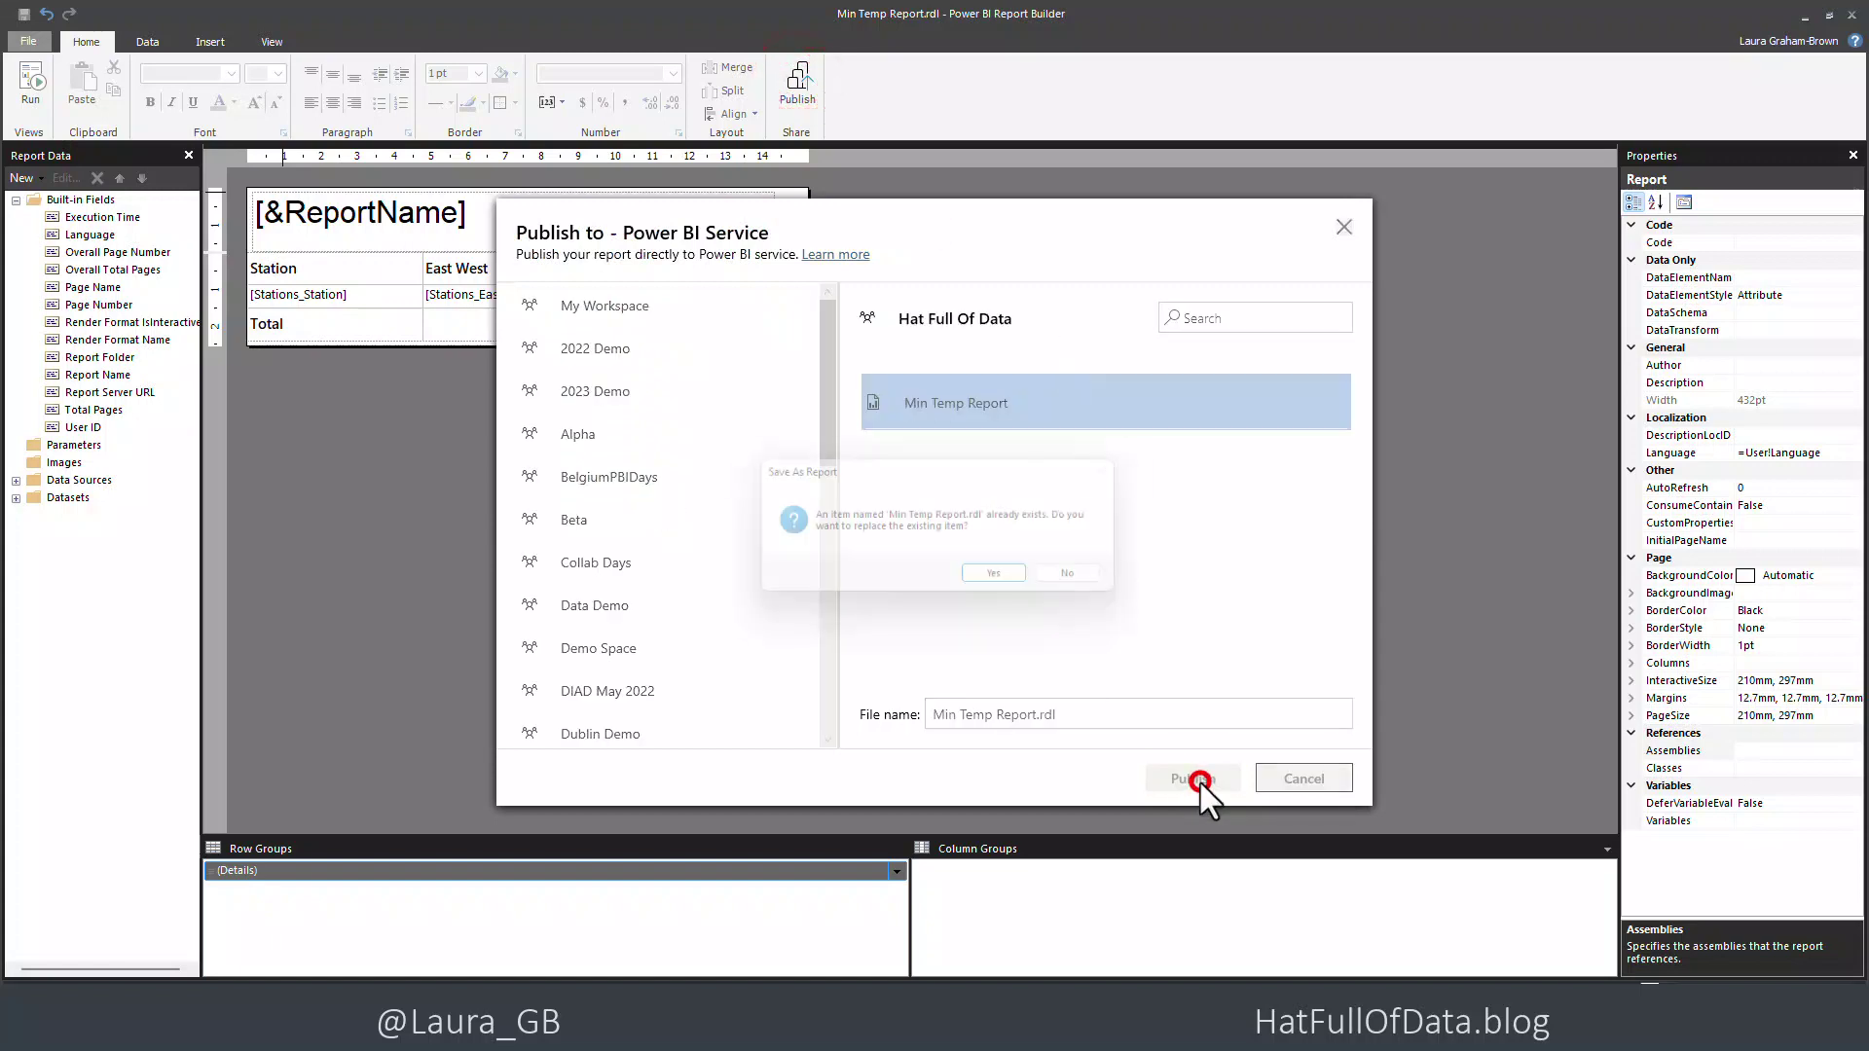
left_click(1016, 577)
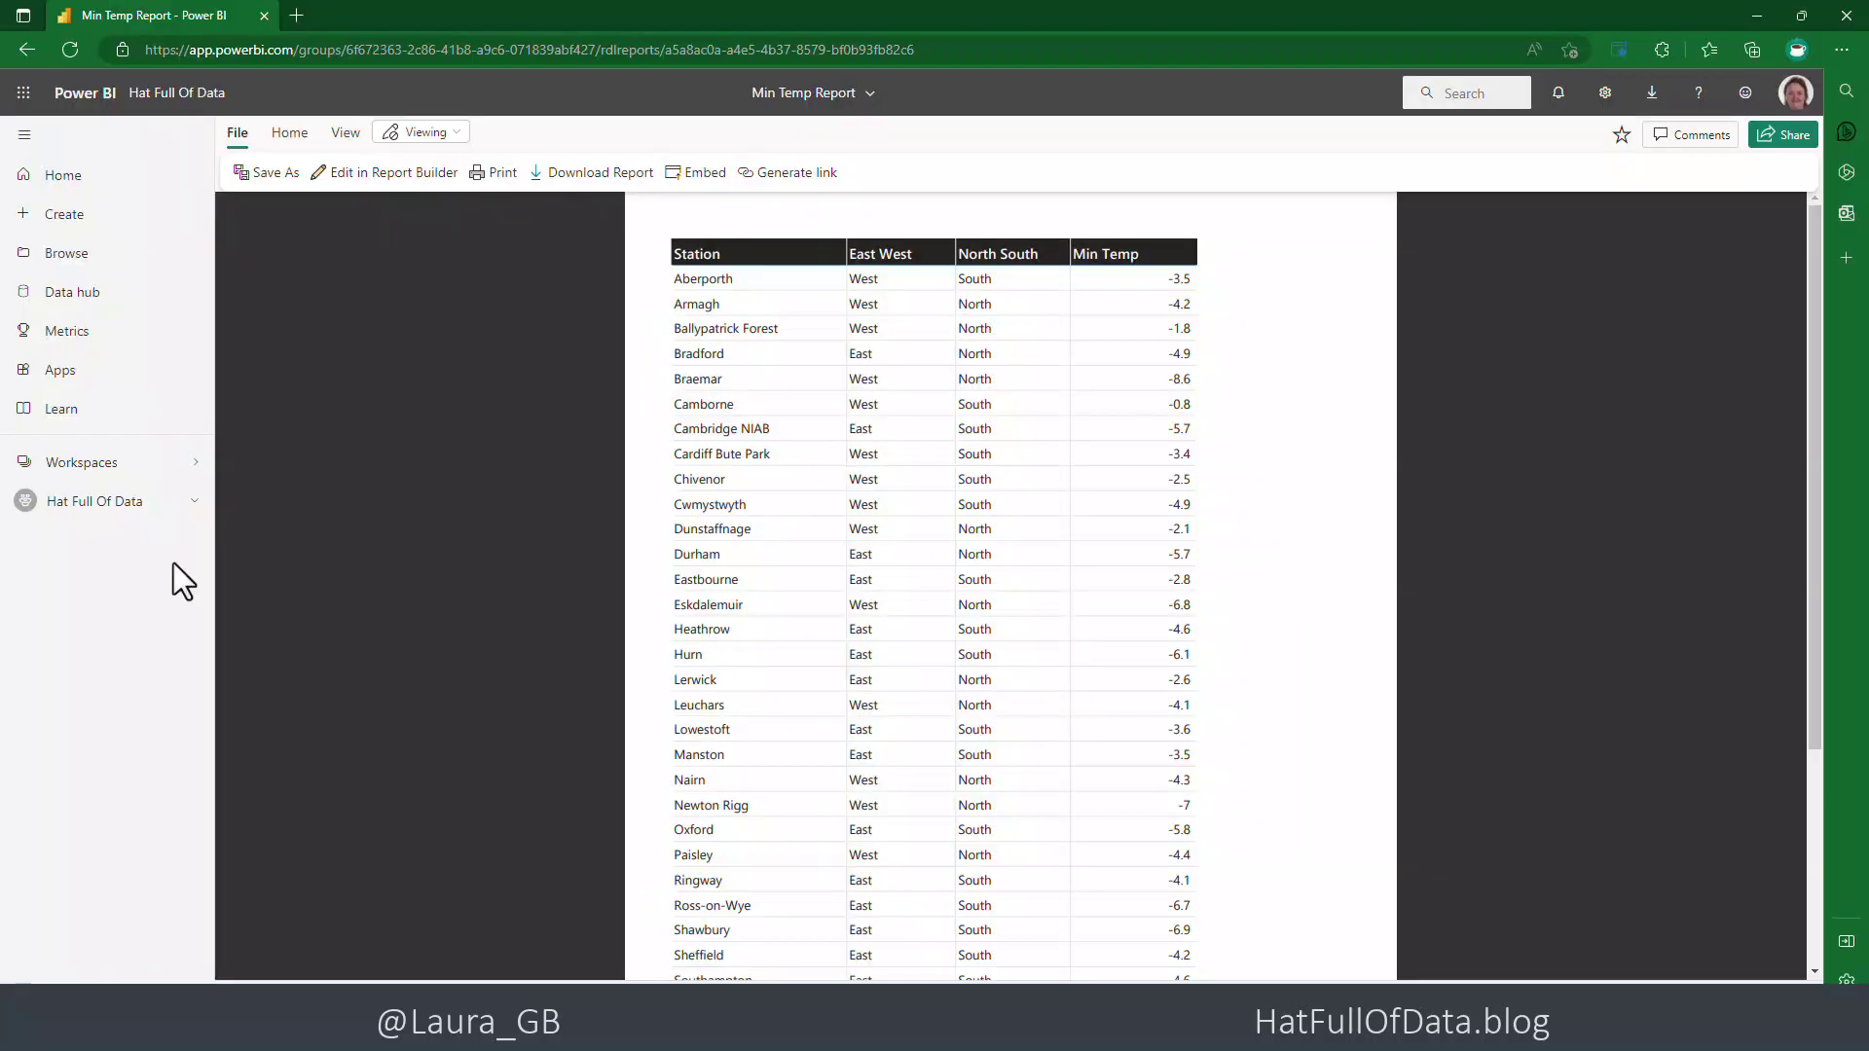
- Open the updated Min Temp Report from the Hat Full Of Data workspace
left_click(98, 502)
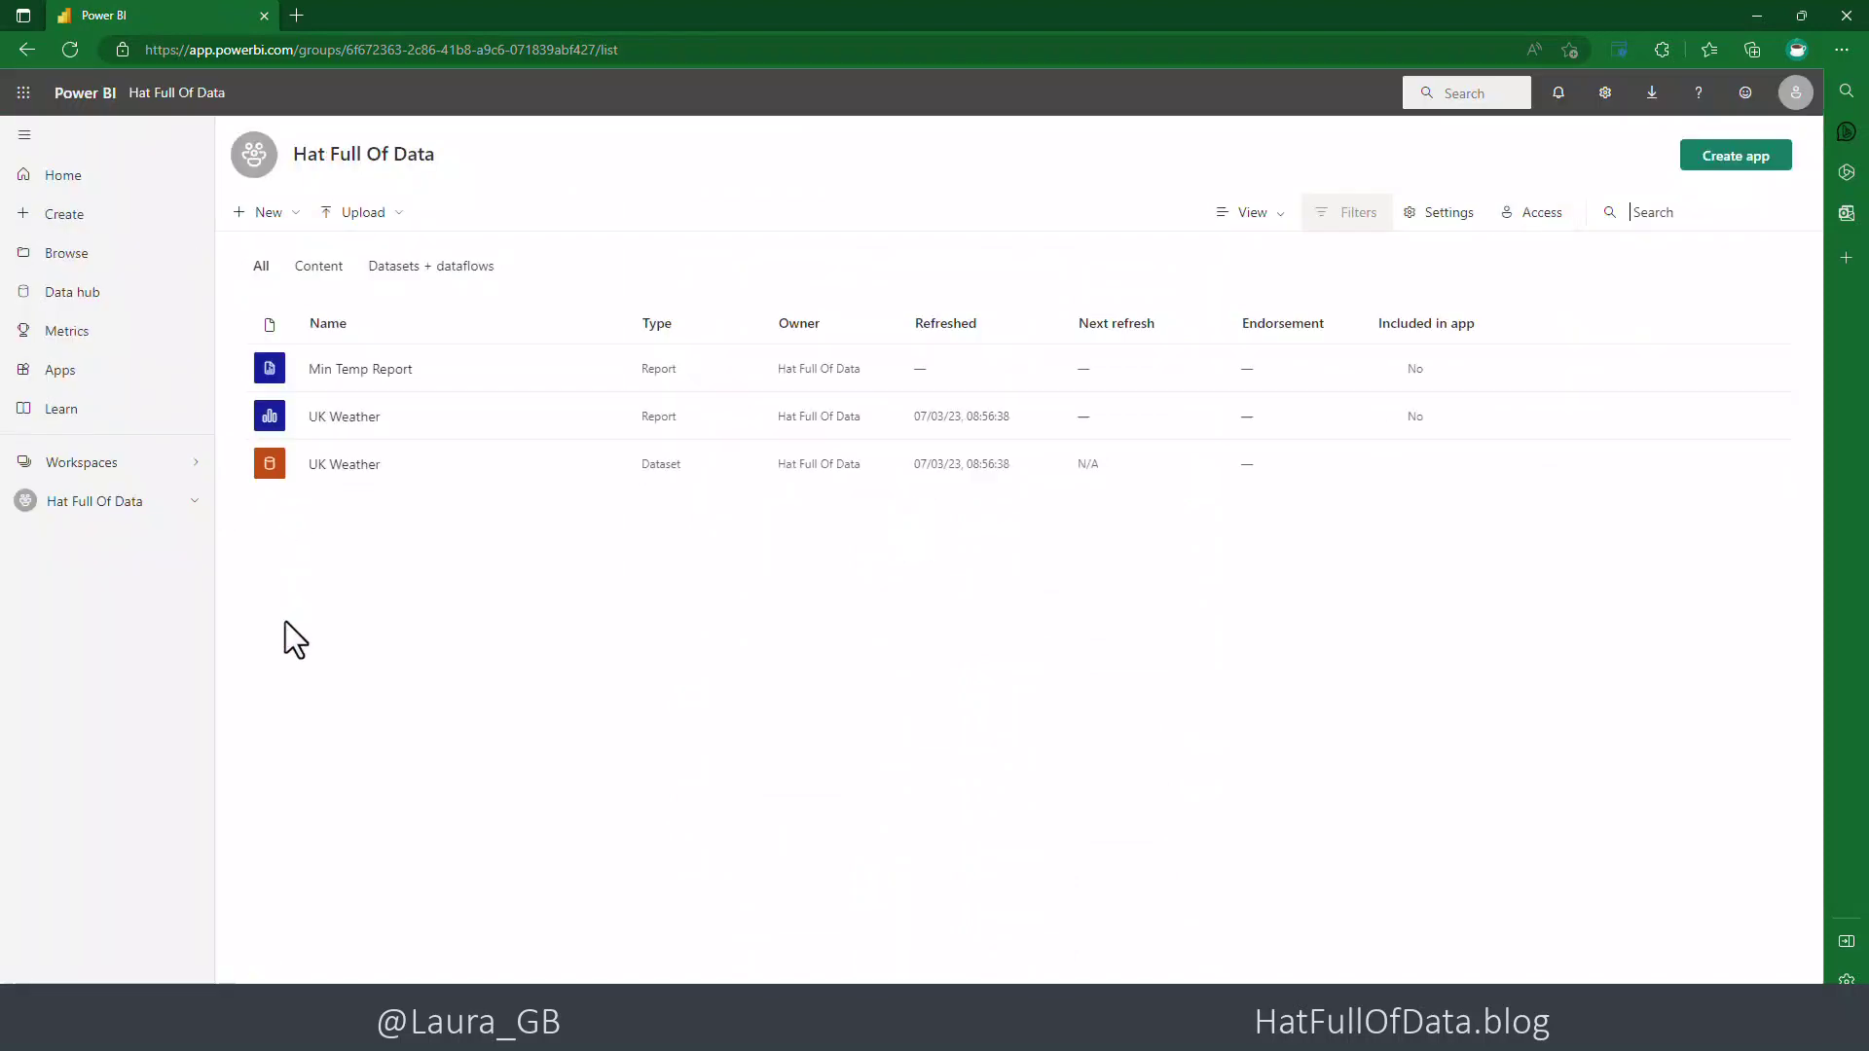
left_click(366, 369)
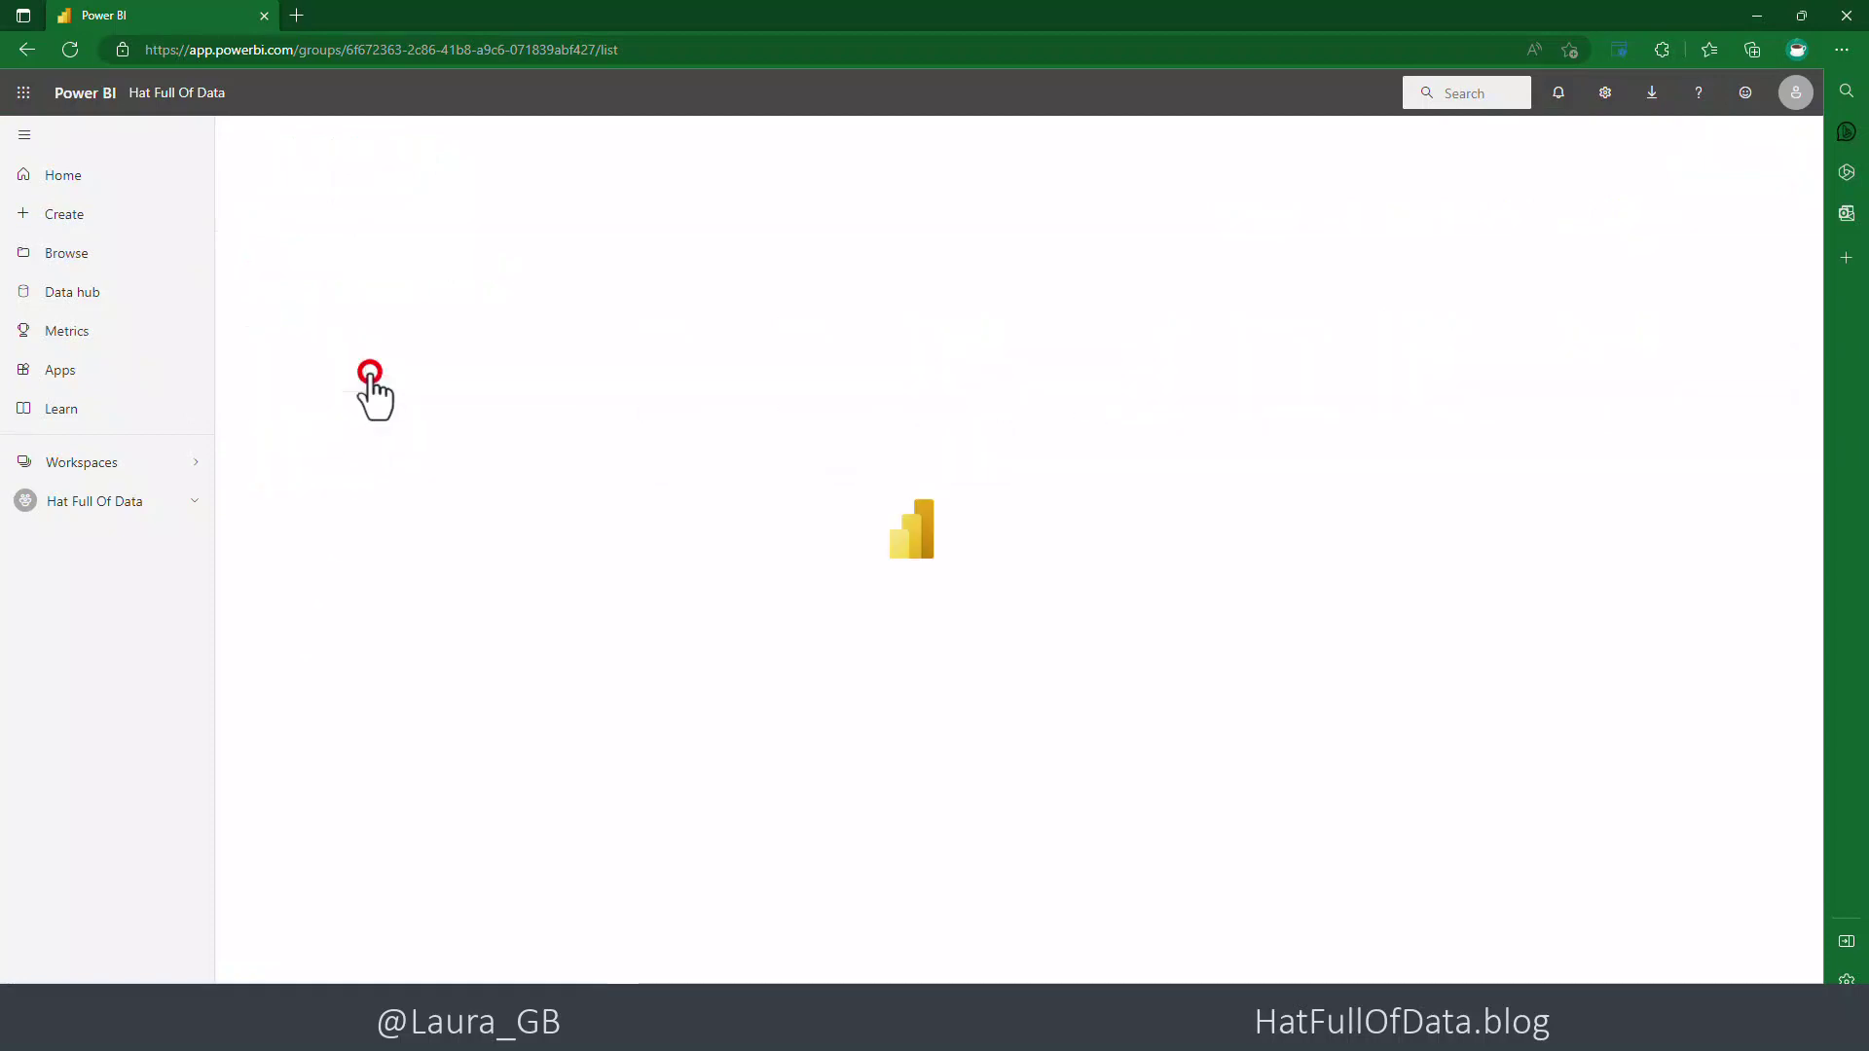